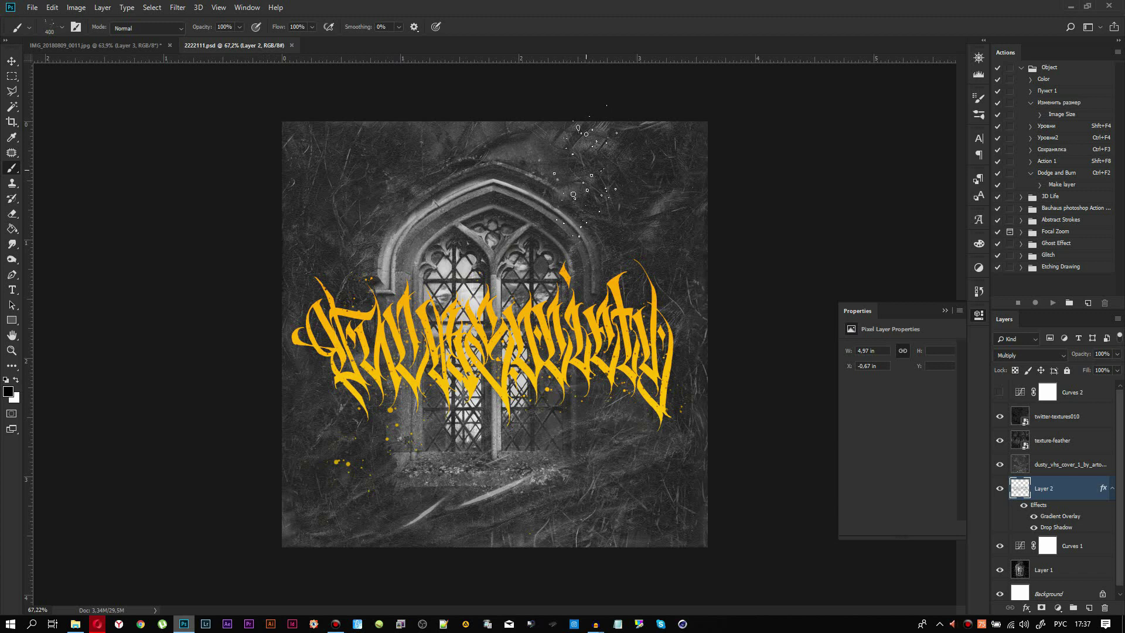
Check the brush preset list on the finished golden artwork, then dismiss it.
right_click(512, 258)
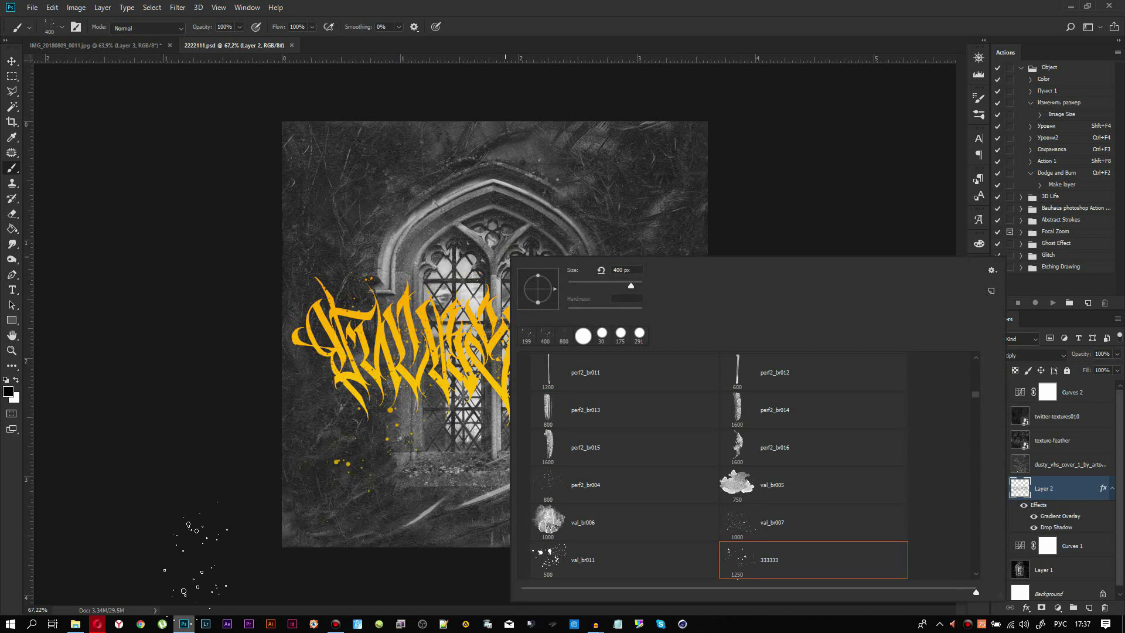
mouse_move(97, 624)
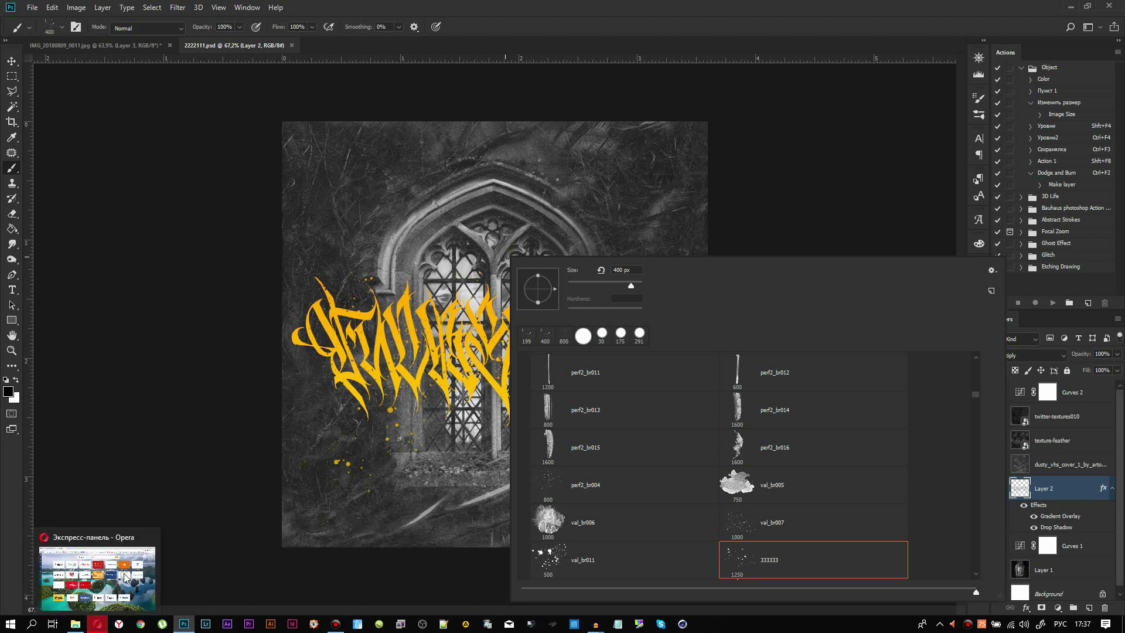
left_click(436, 311)
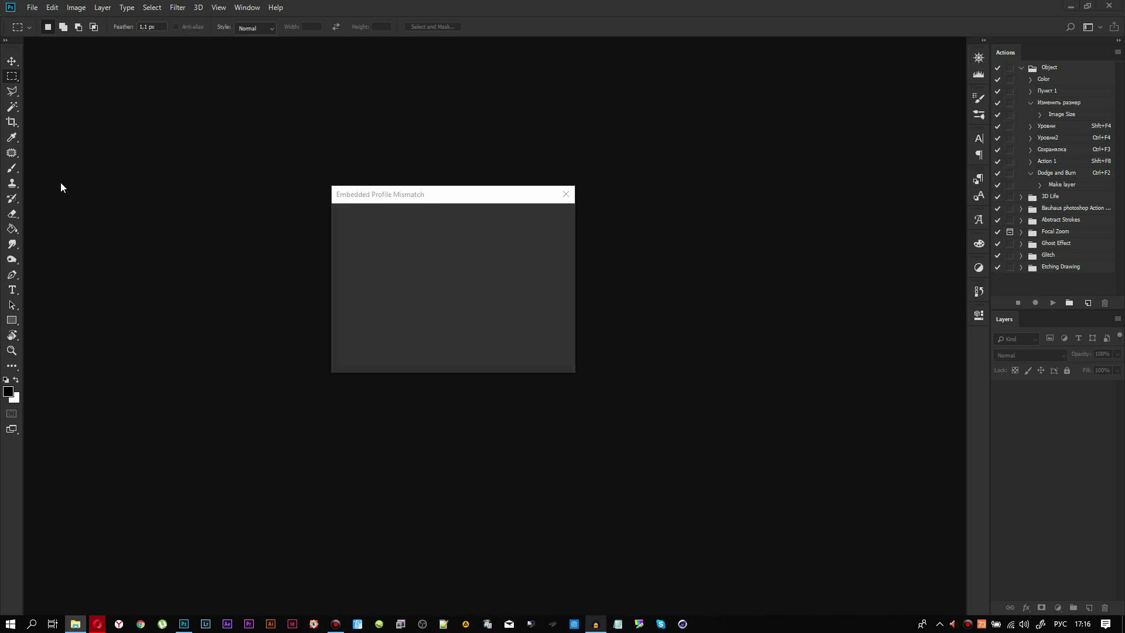
Accept the colour profile for the scan and duplicate it onto Layer 1 with Ctrl+J.
left_click(492, 357)
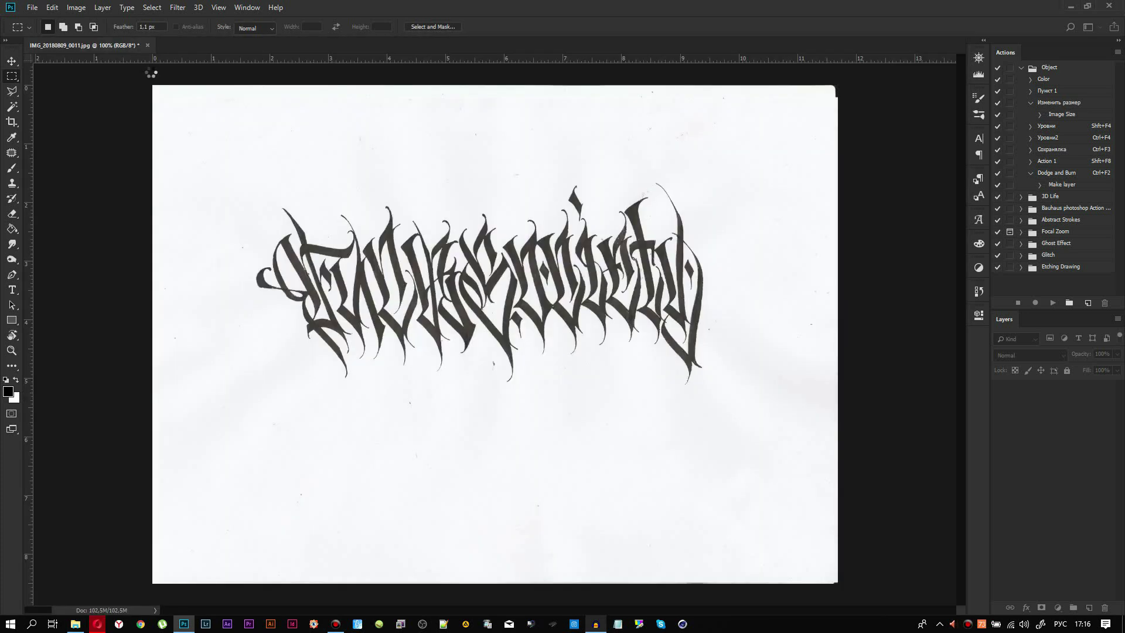
scroll(387, 224, "up", 2)
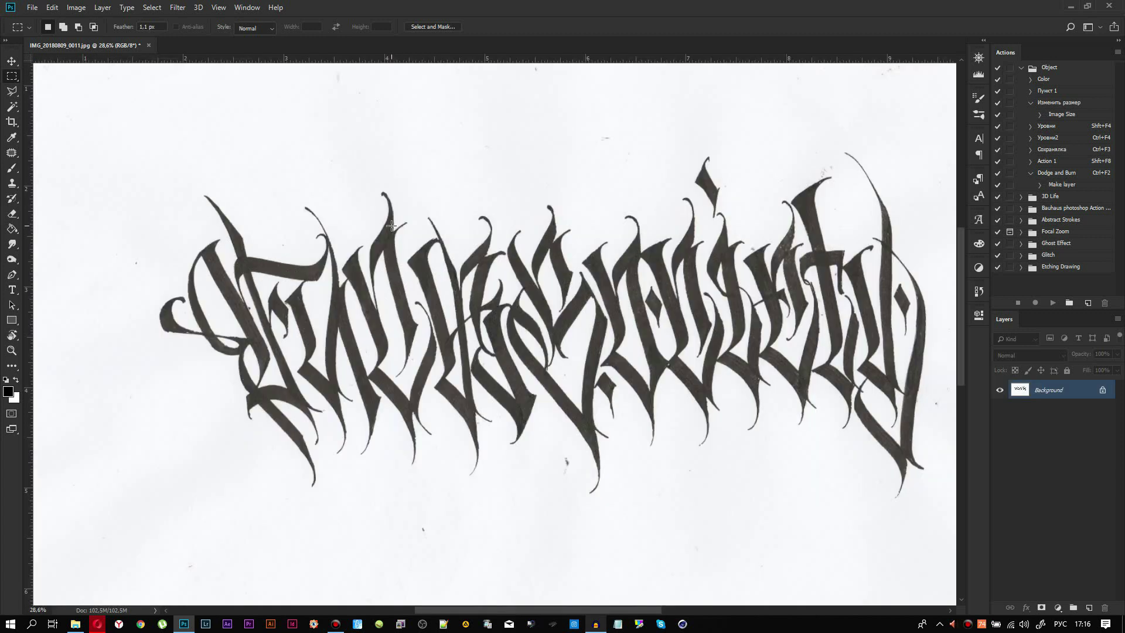
scroll(391, 225, "up", 1)
scroll(404, 226, "up", 1)
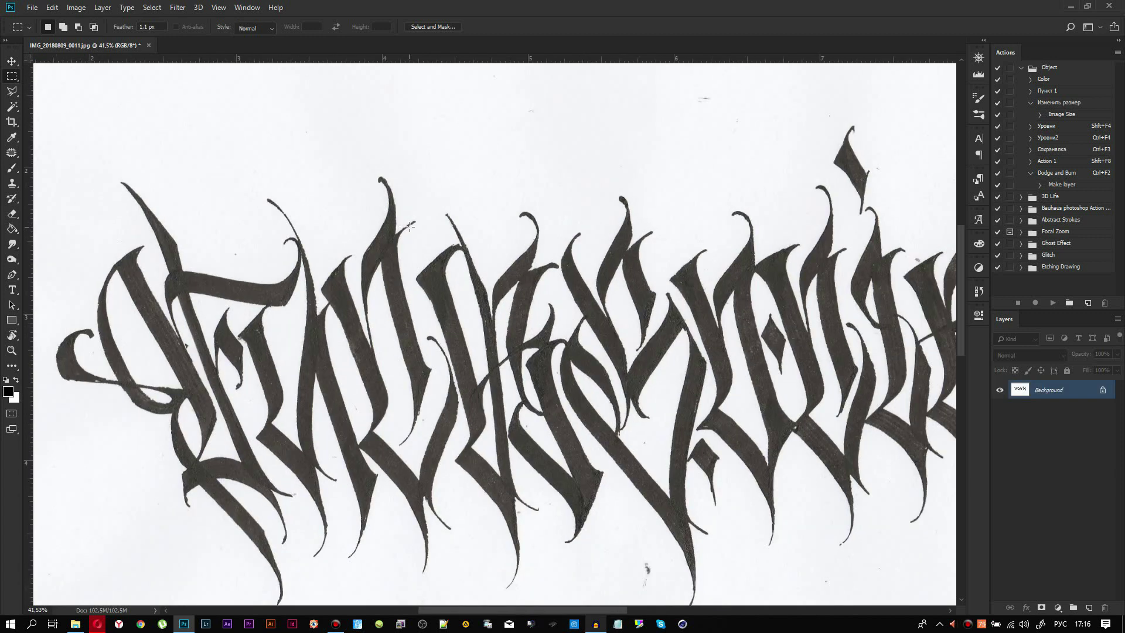
key("ctrl+j")
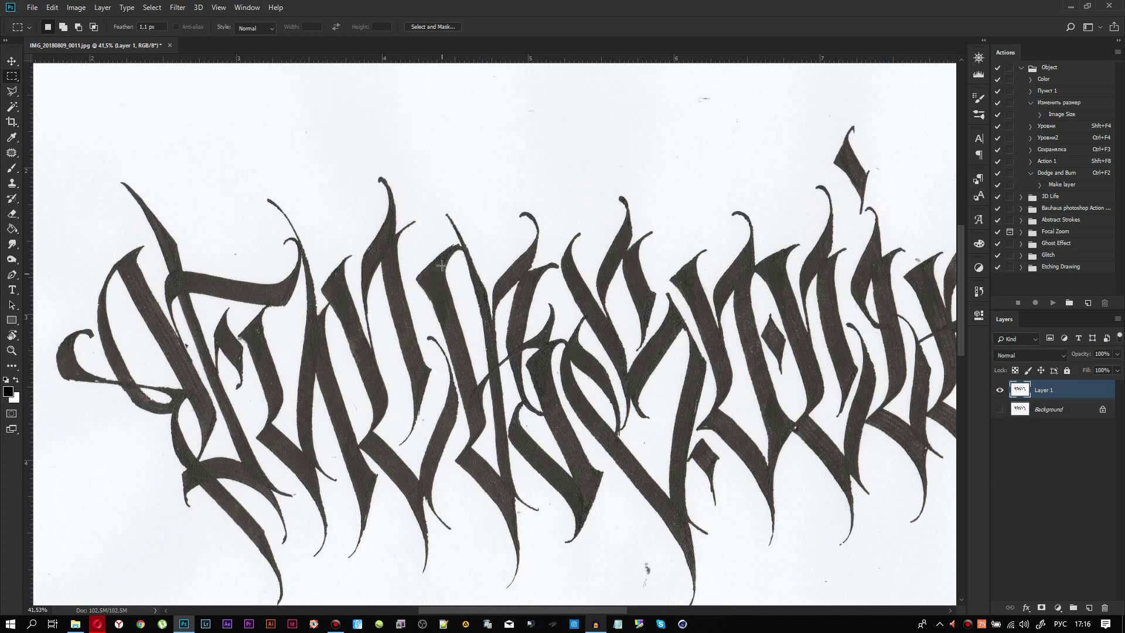
Open the Layer Style blending options for Layer 1.
scroll(441, 266, "down", 5)
scroll(469, 281, "up", 2)
scroll(469, 282, "up", 2)
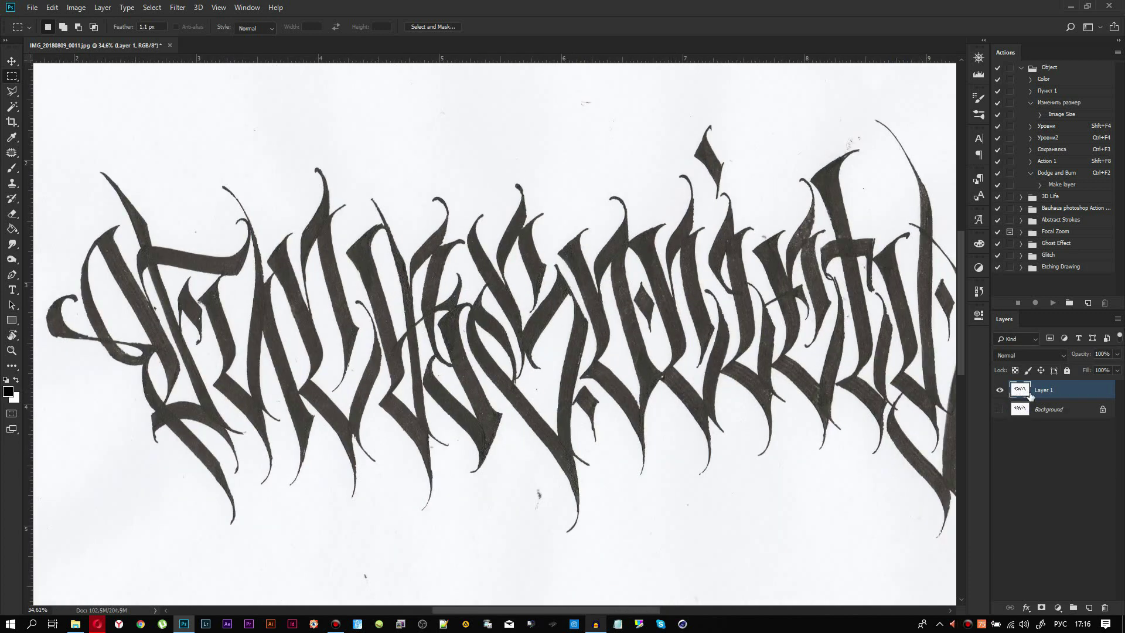
double_click(1078, 389)
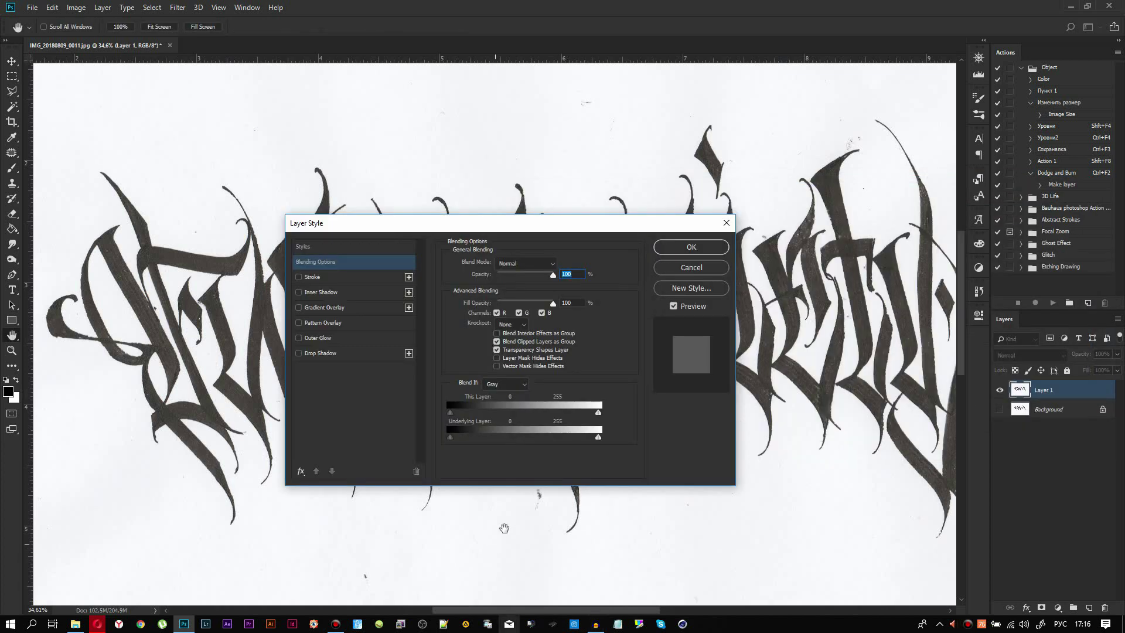
Set the This Layer white Blend If slider to 238 so only the black lettering remains.
left_click_drag(598, 412, 580, 410)
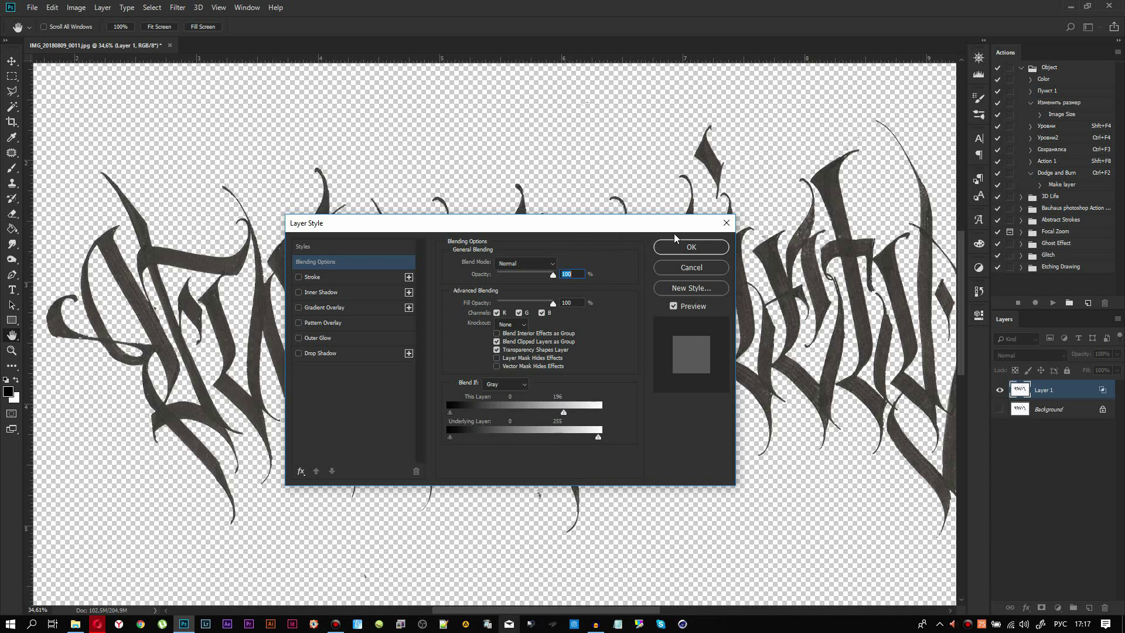
left_click(690, 248)
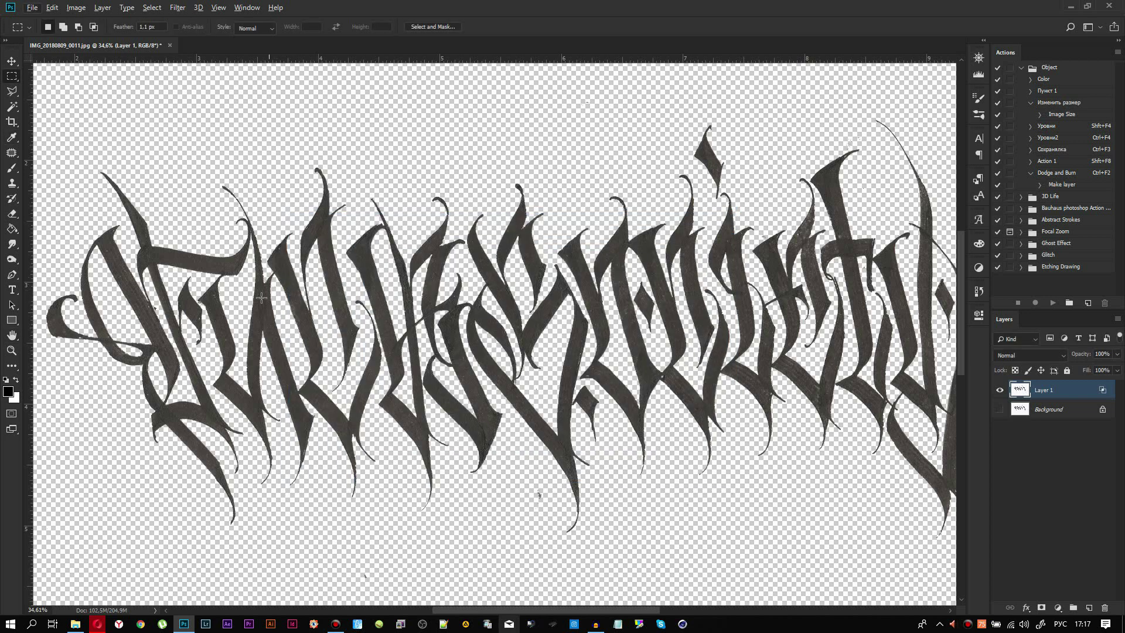
Add a new layer above the Background and fill it solid black with the Paint Bucket.
key("h")
left_click_drag(261, 298, 317, 298)
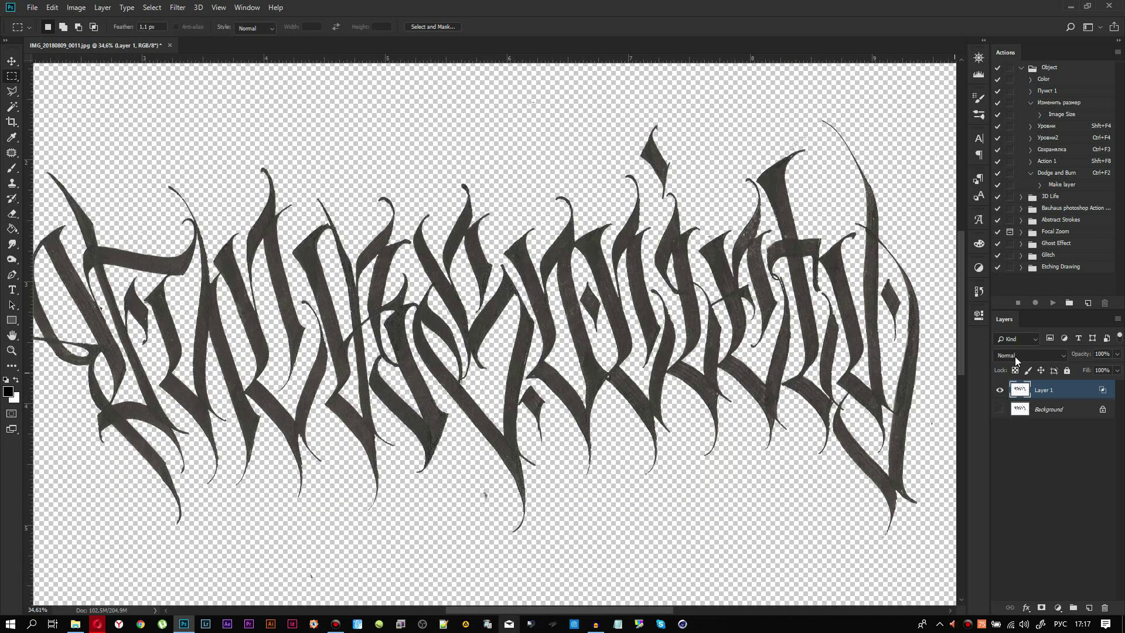
left_click(1084, 408)
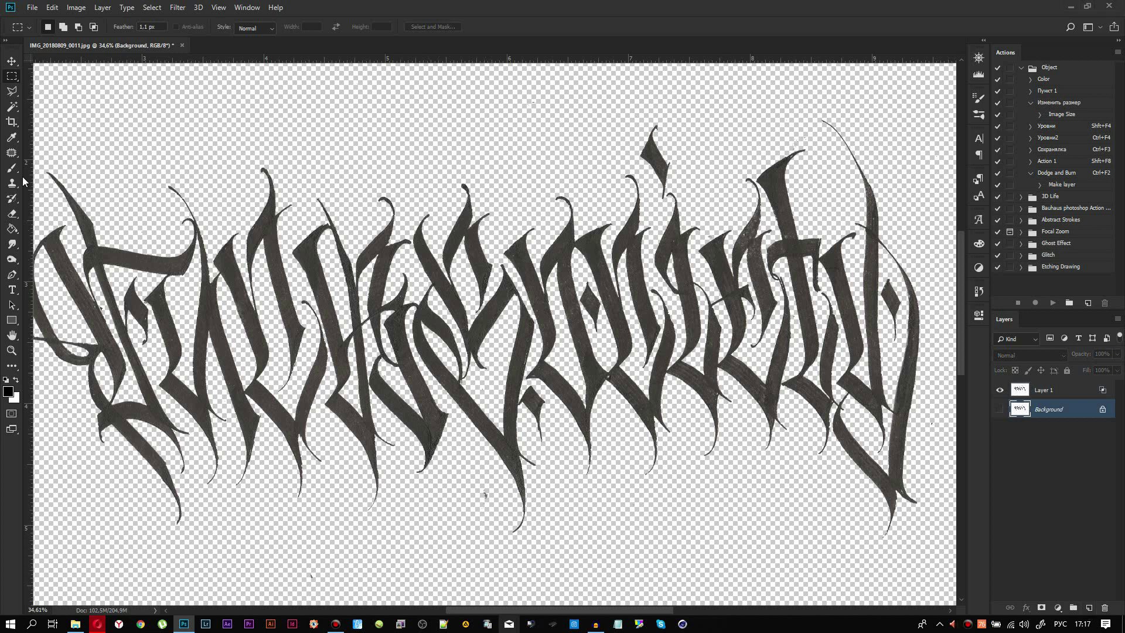
left_click(1089, 607)
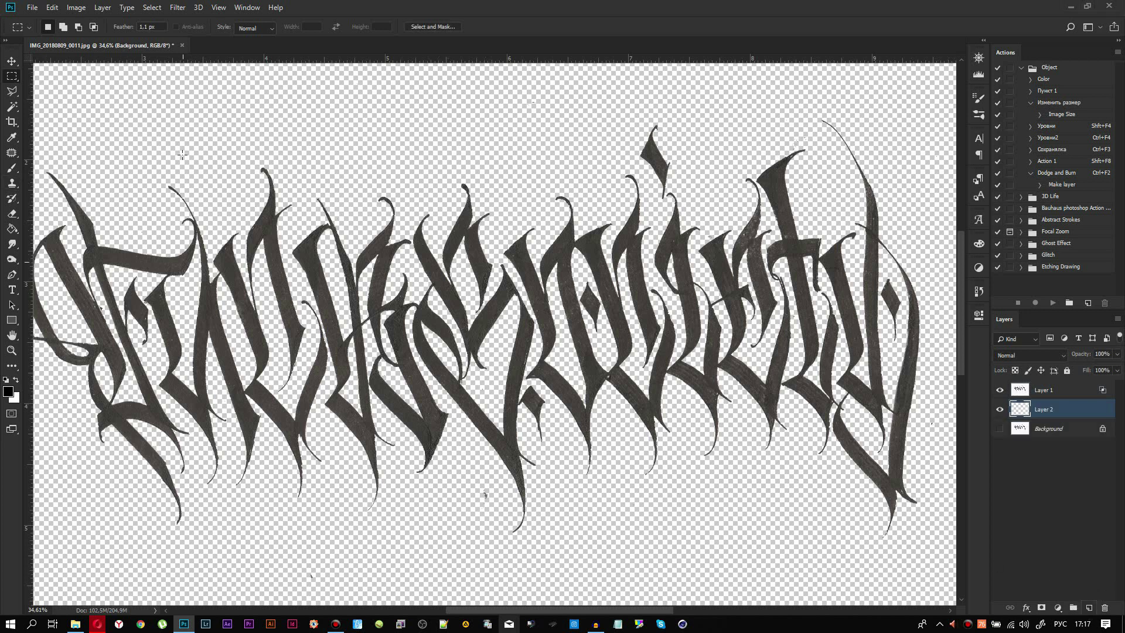
left_click(12, 228)
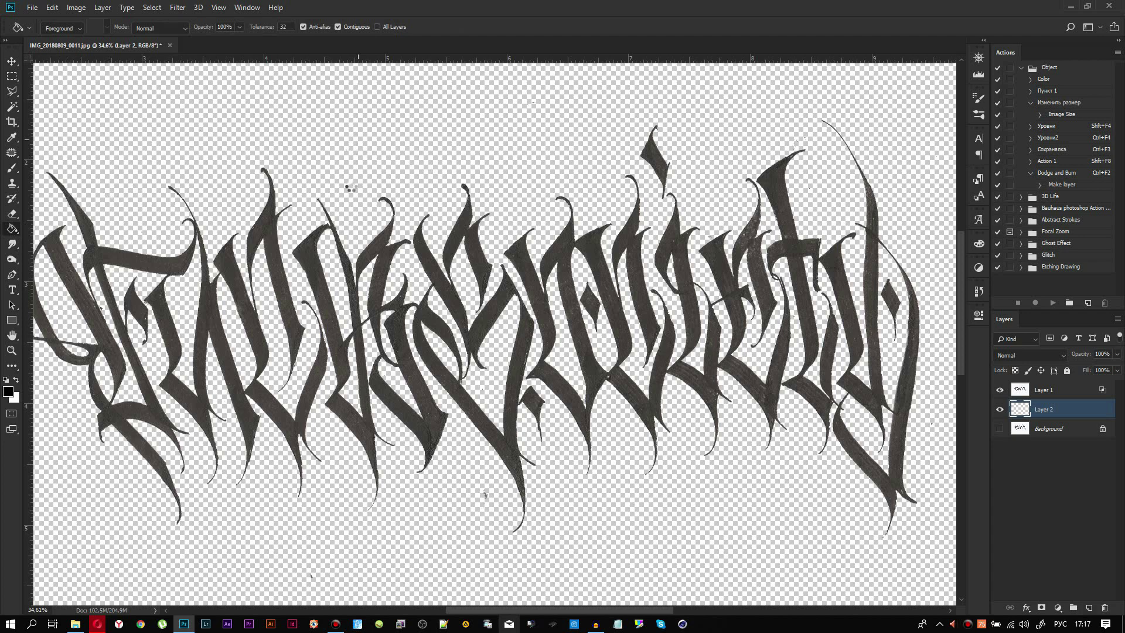
left_click(241, 181)
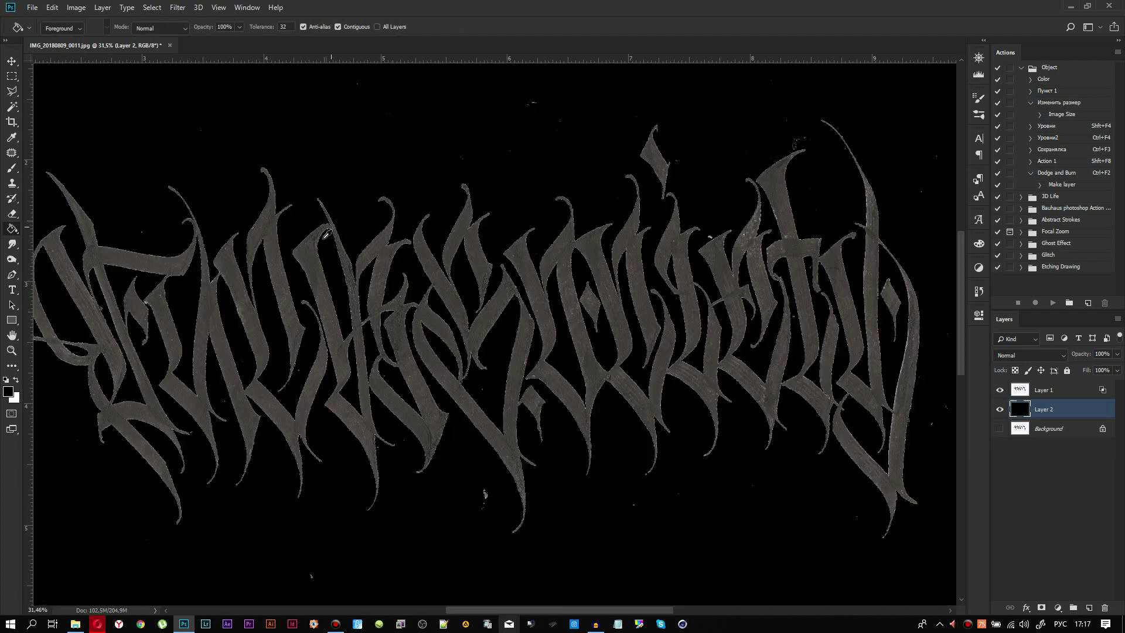
Add Layer 3 above Layer 1 and merge the two into a single lettering layer.
scroll(332, 323, "down", 2)
scroll(332, 324, "up", 5)
scroll(330, 321, "up", 5)
scroll(328, 316, "up", 5)
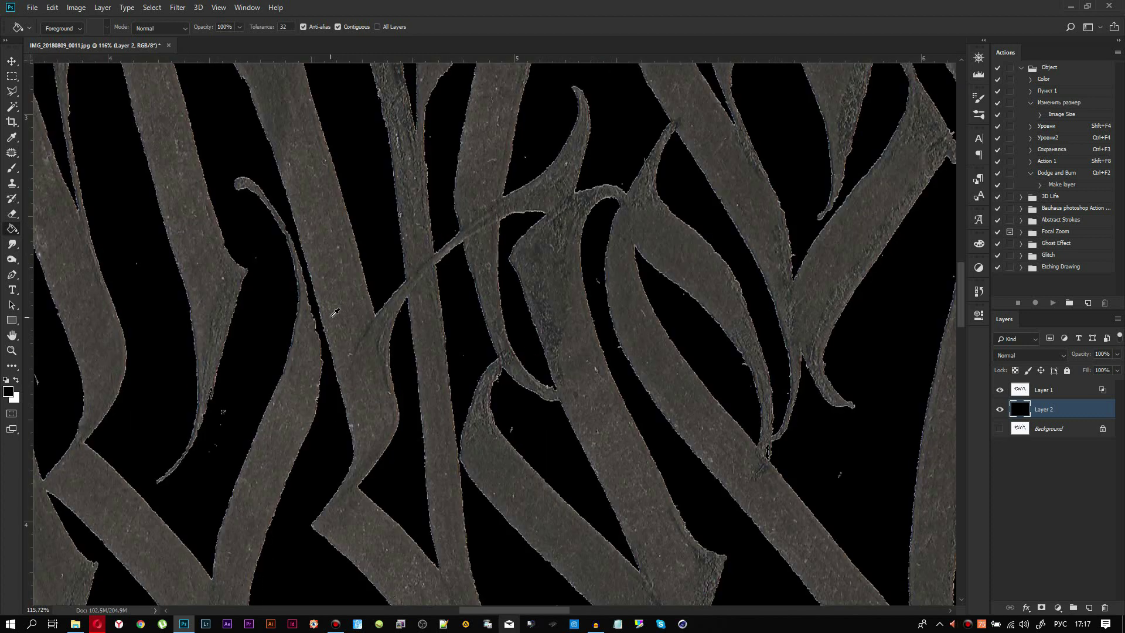
scroll(319, 238, "down", 2)
scroll(343, 234, "down", 2)
scroll(346, 234, "down", 3)
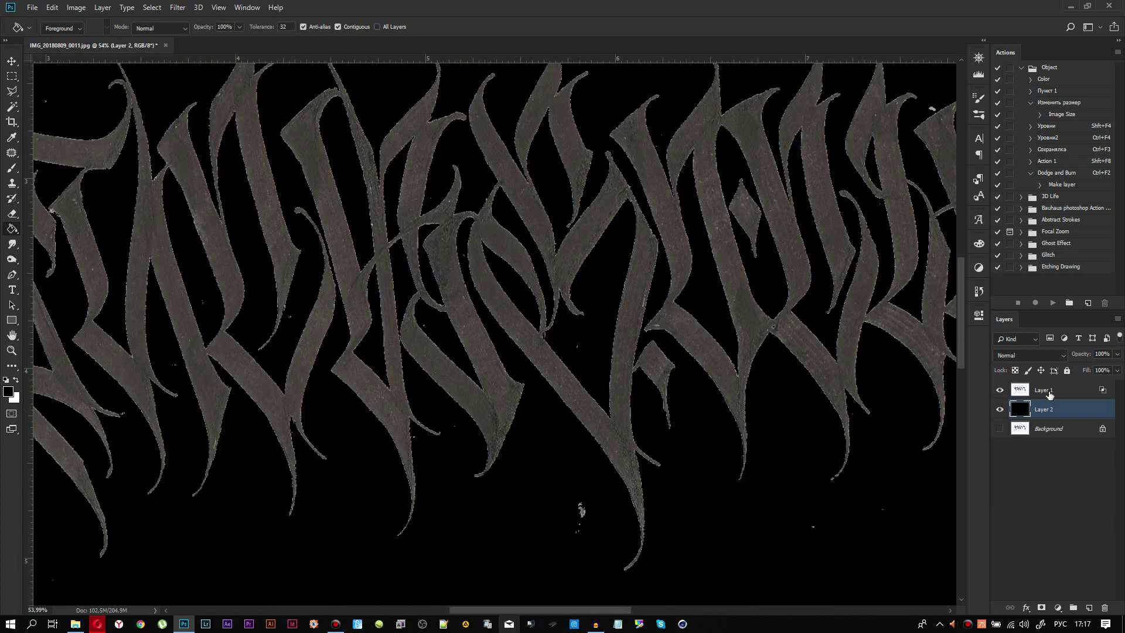
left_click(1050, 394)
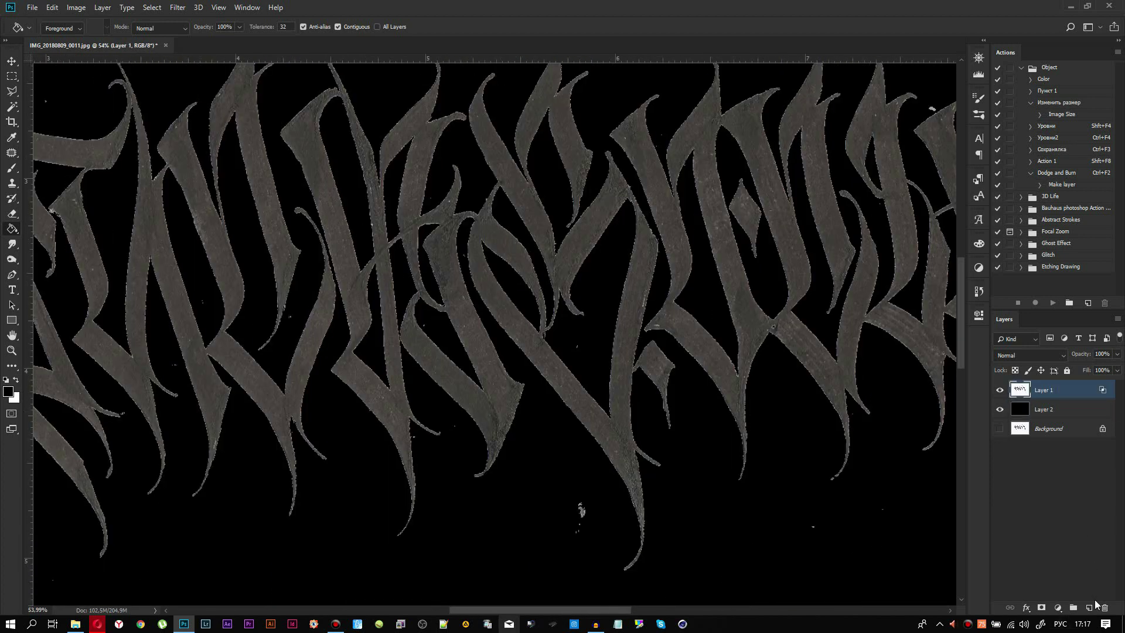
left_click(1089, 608)
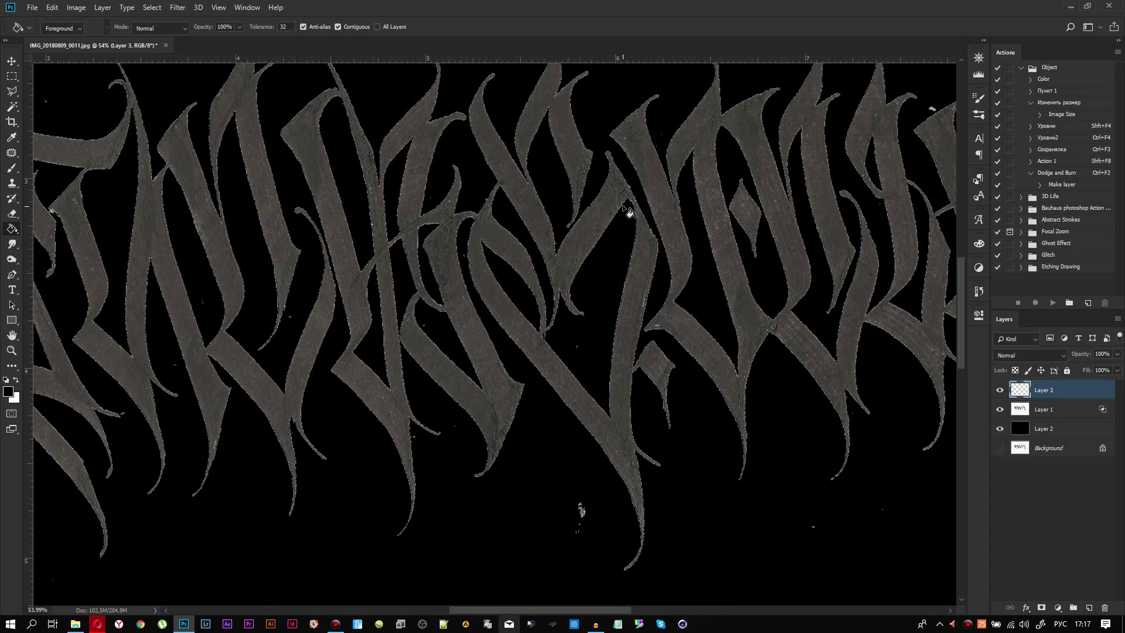
key("shift+alt+bracketleft")
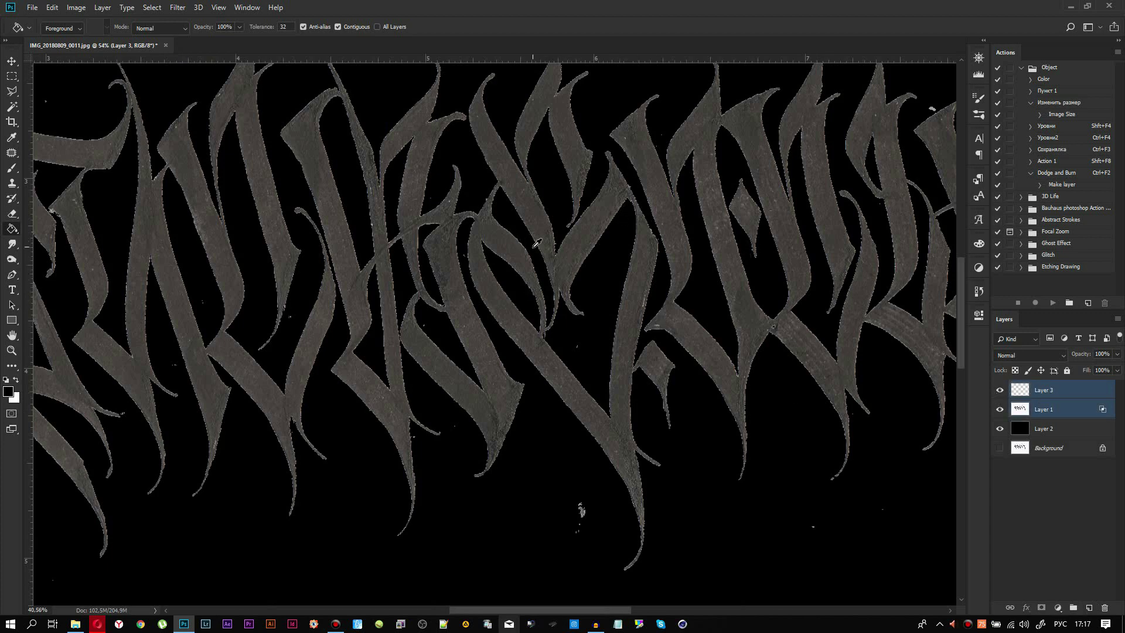
scroll(533, 237, "down", 3)
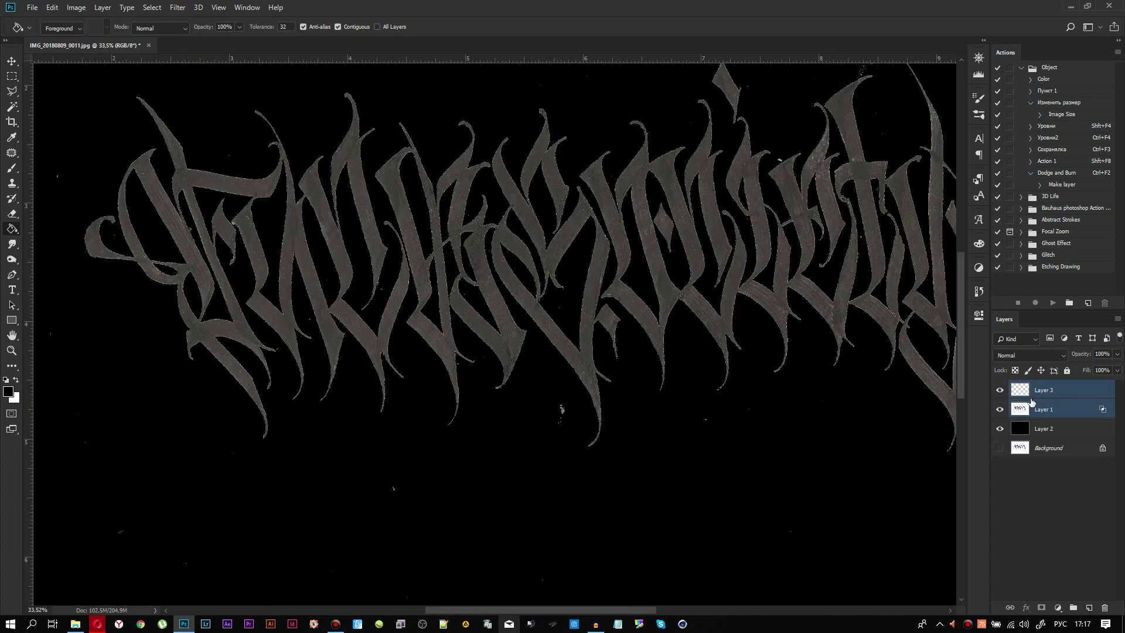
right_click(1069, 405)
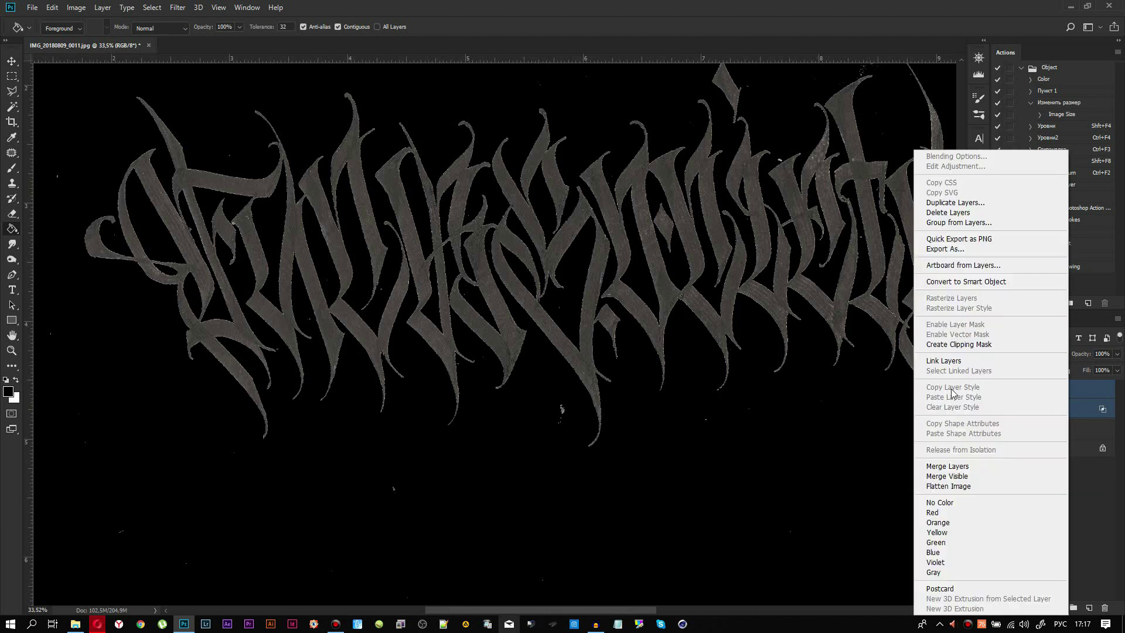
left_click(946, 467)
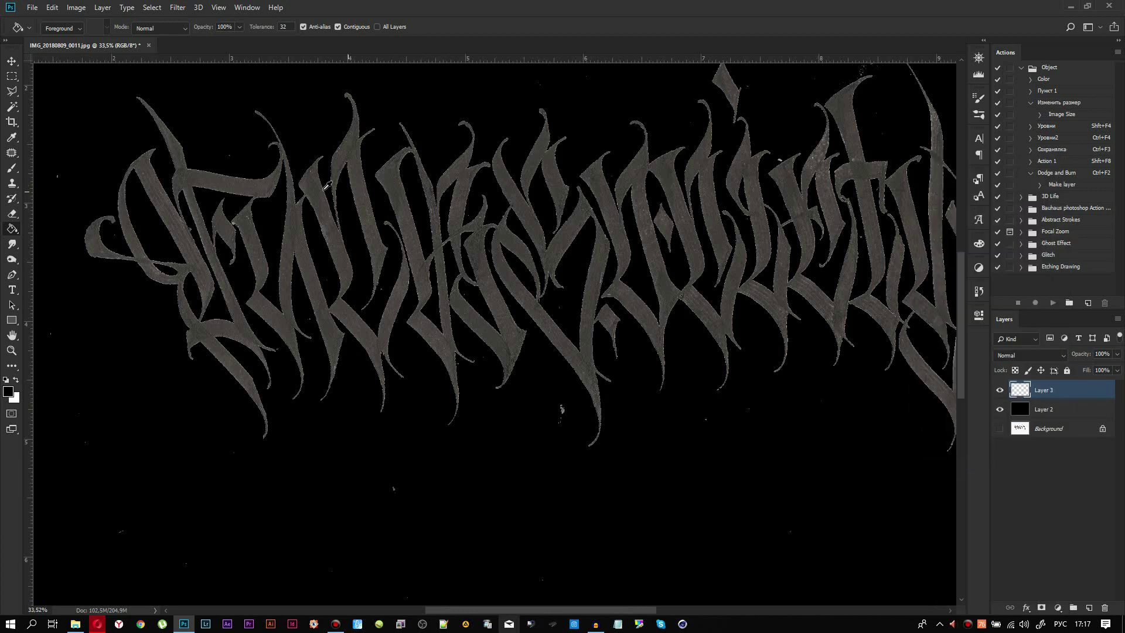
Bring up the Image Size settings for the 7016 px image.
scroll(551, 247, "up", 5)
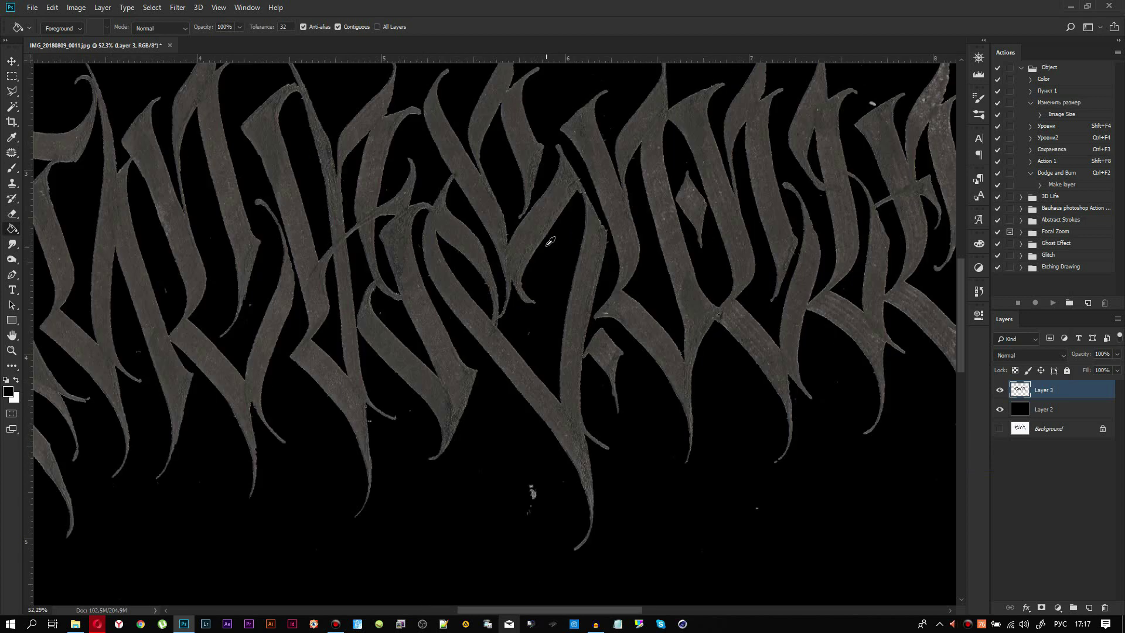
scroll(548, 234, "down", 3)
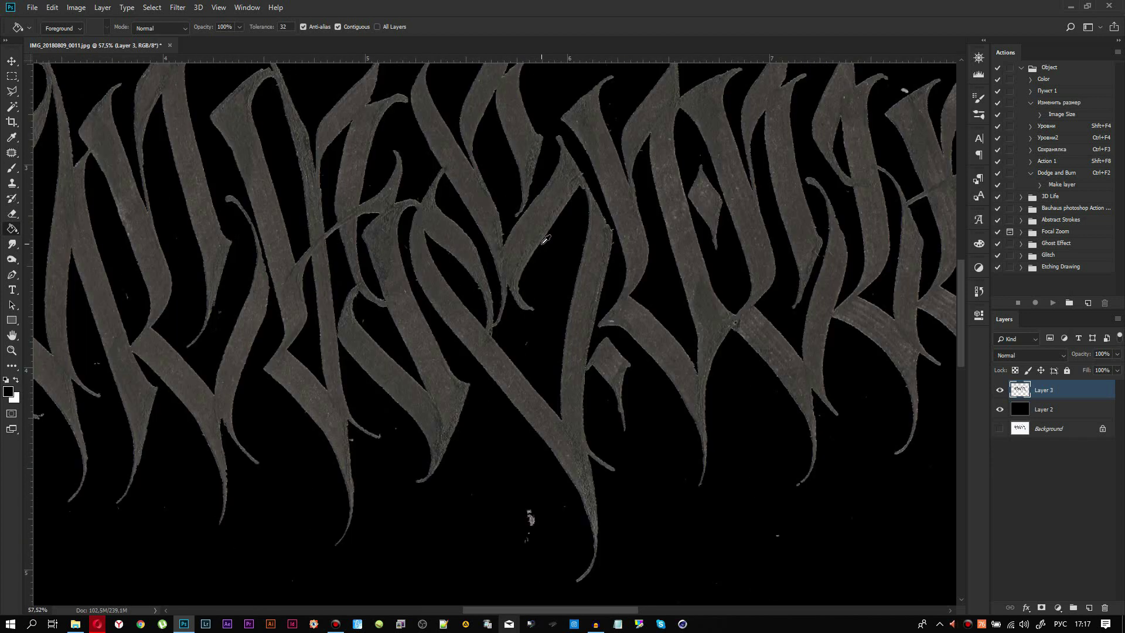
scroll(546, 239, "down", 2)
scroll(548, 241, "down", 2)
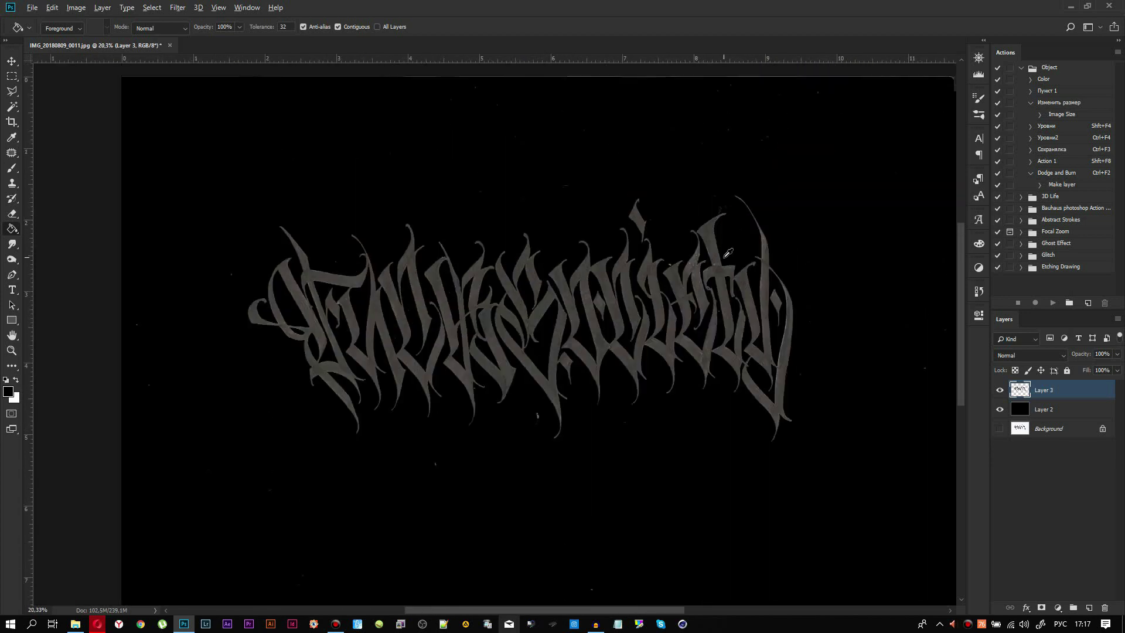
scroll(443, 301, "up", 1)
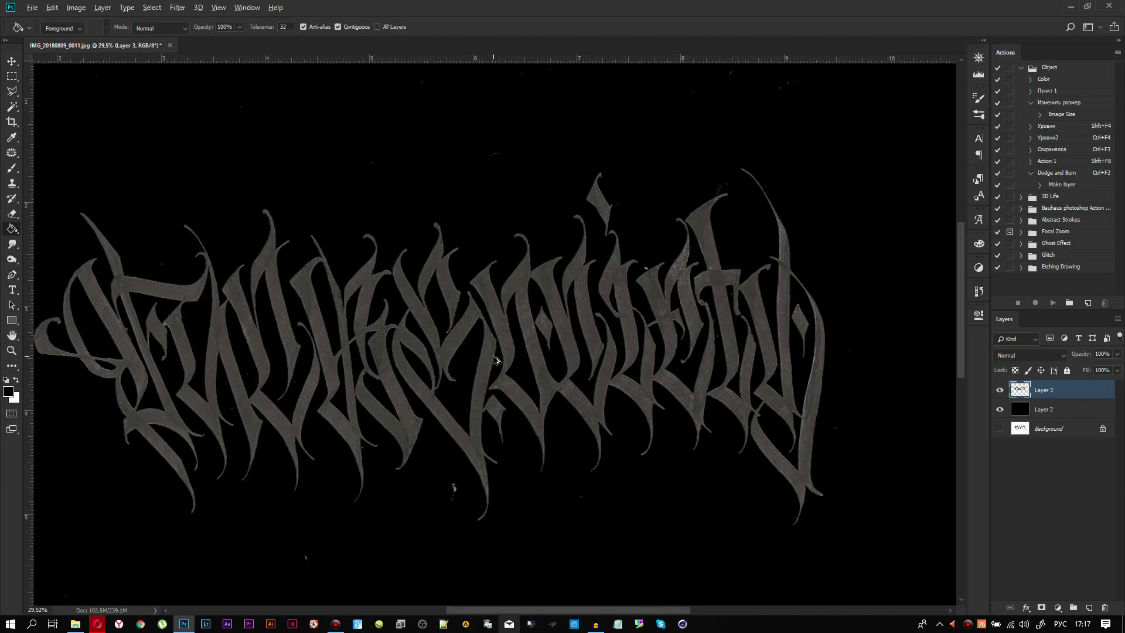
key("ctrl+alt+i")
Resize the image using the value 300, then zoom in to inspect the grey lettering over black.
type("3")
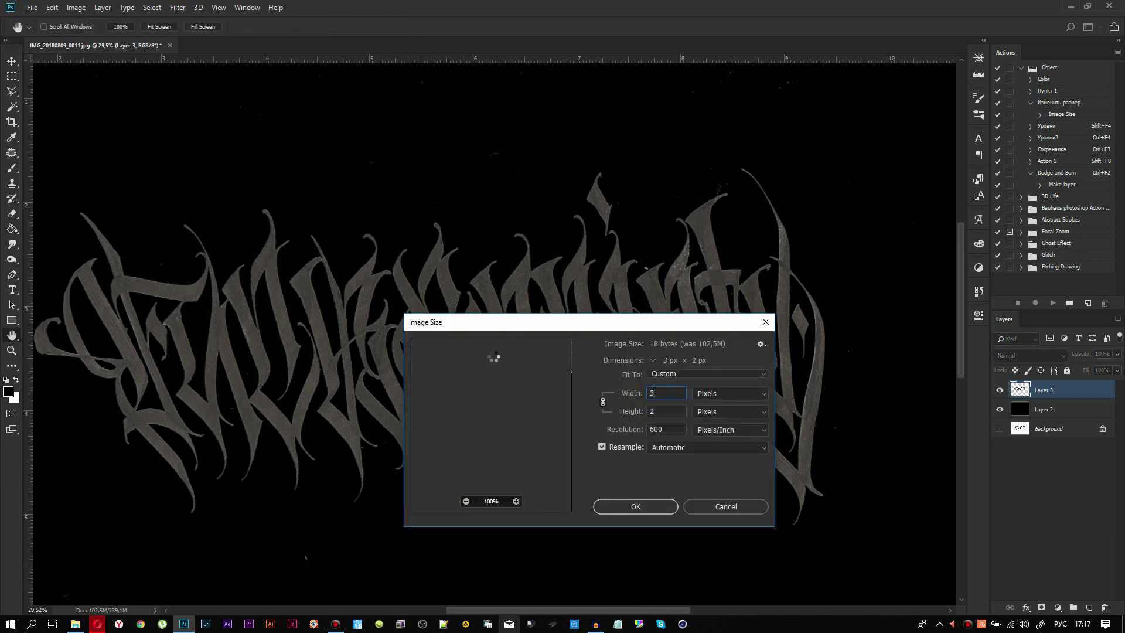
type("000")
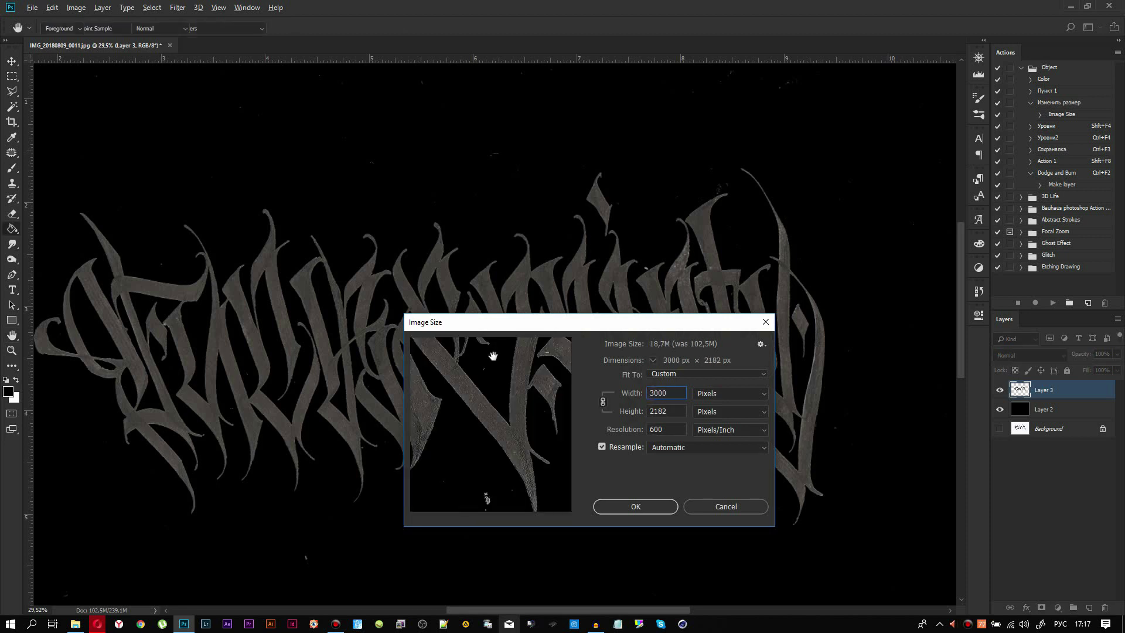
key("Return")
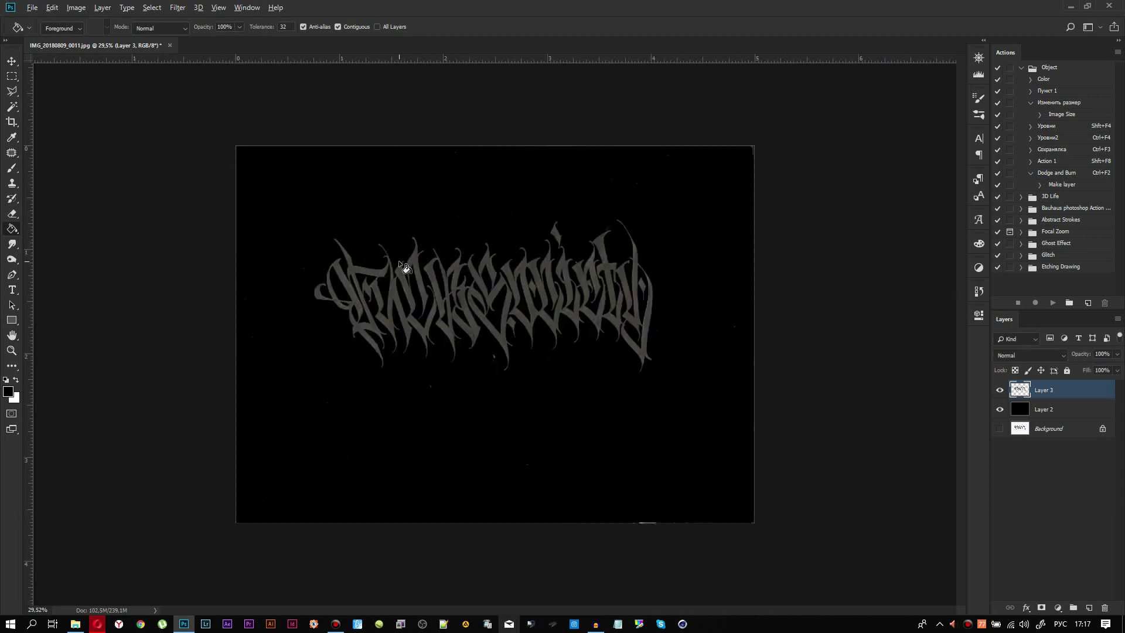
scroll(409, 265, "up", 2)
scroll(405, 264, "up", 2)
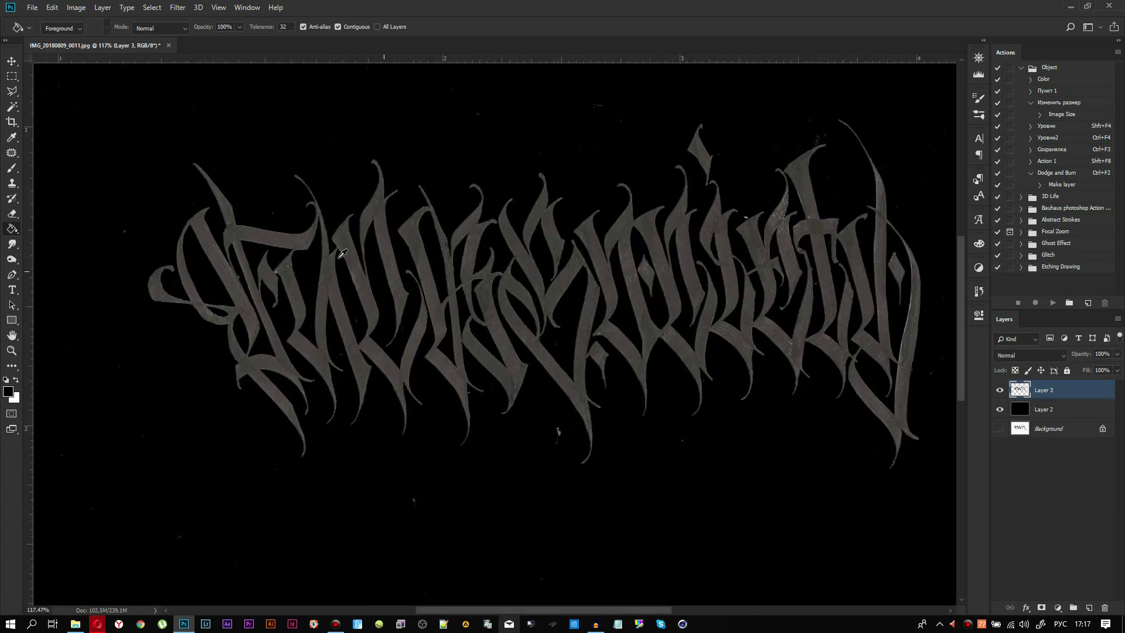
scroll(343, 253, "up", 4)
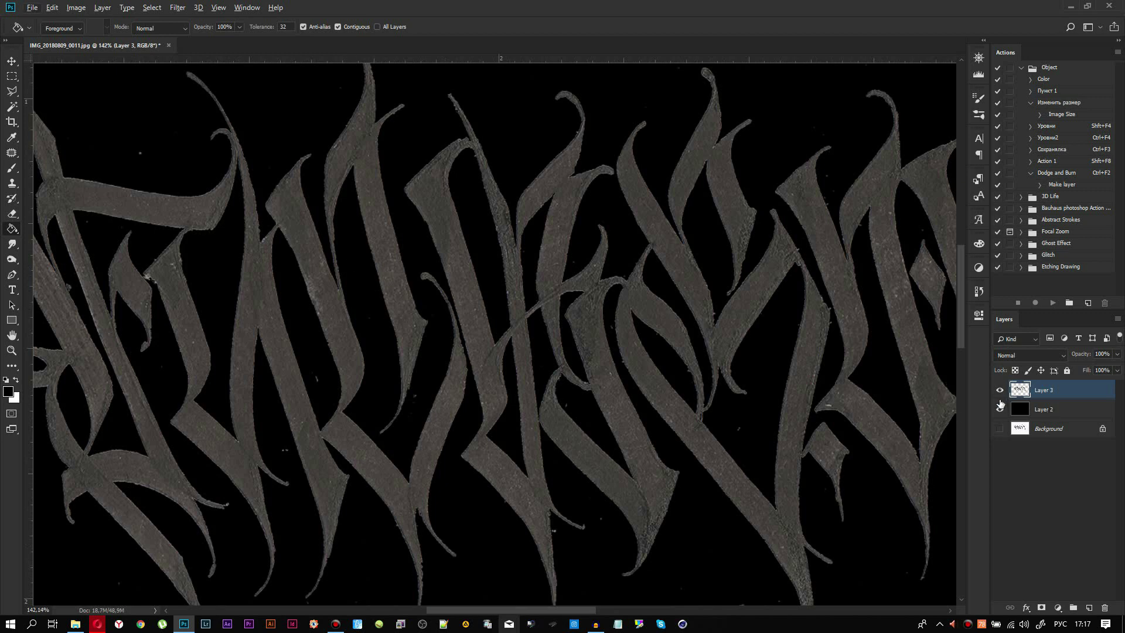
scroll(304, 222, "down", 3)
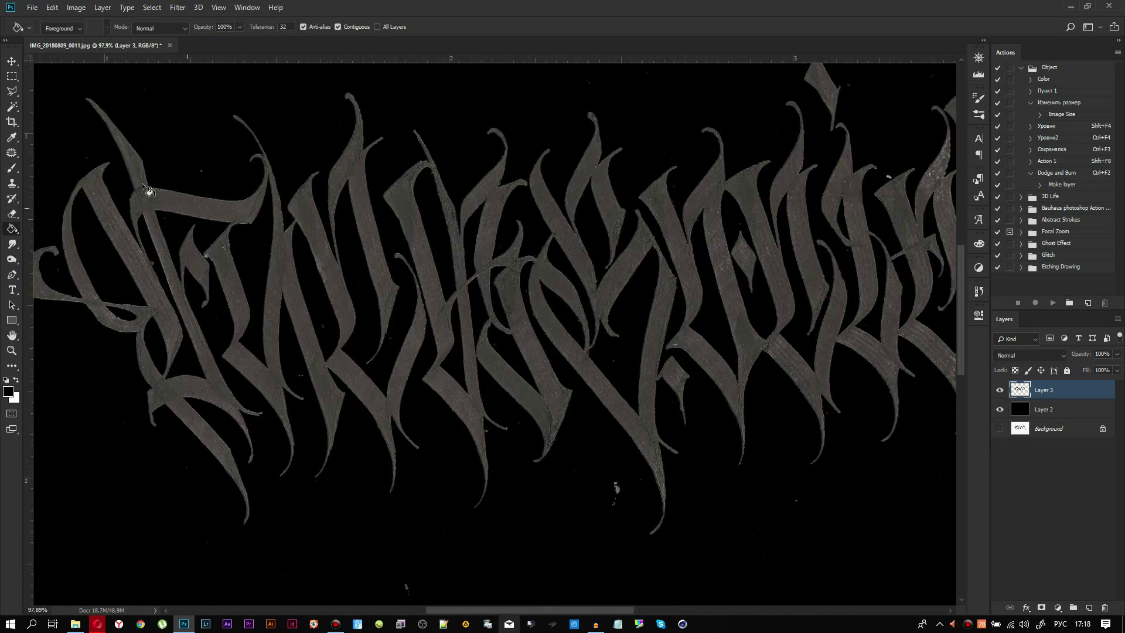
scroll(128, 188, "up", 2)
scroll(87, 187, "up", 2)
scroll(114, 240, "up", 3)
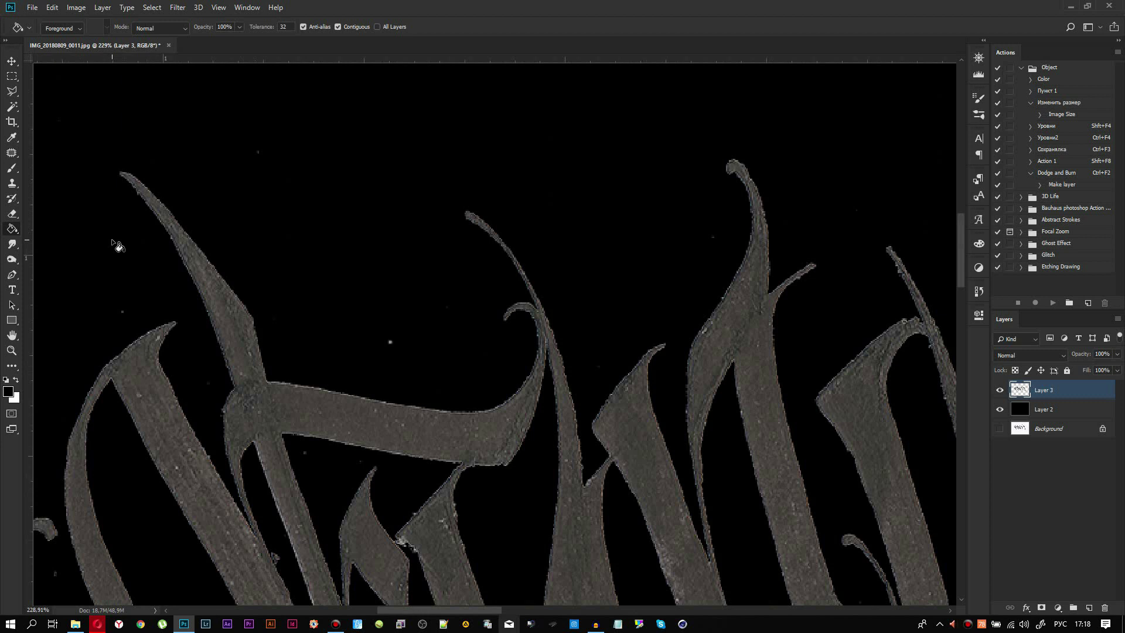
scroll(117, 246, "down", 1)
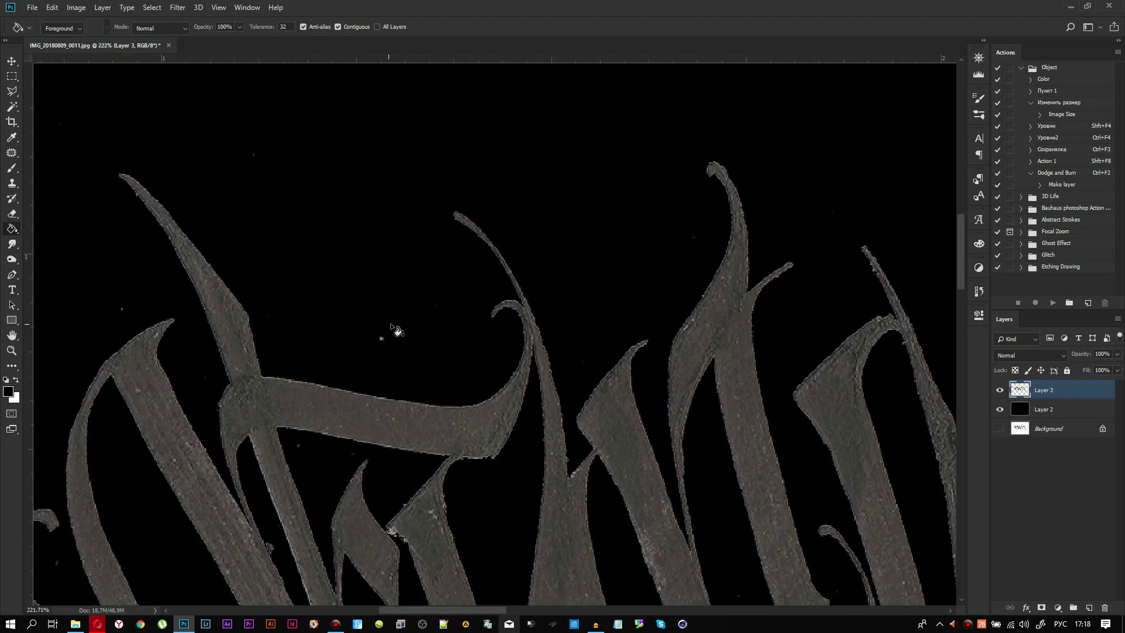
key("e")
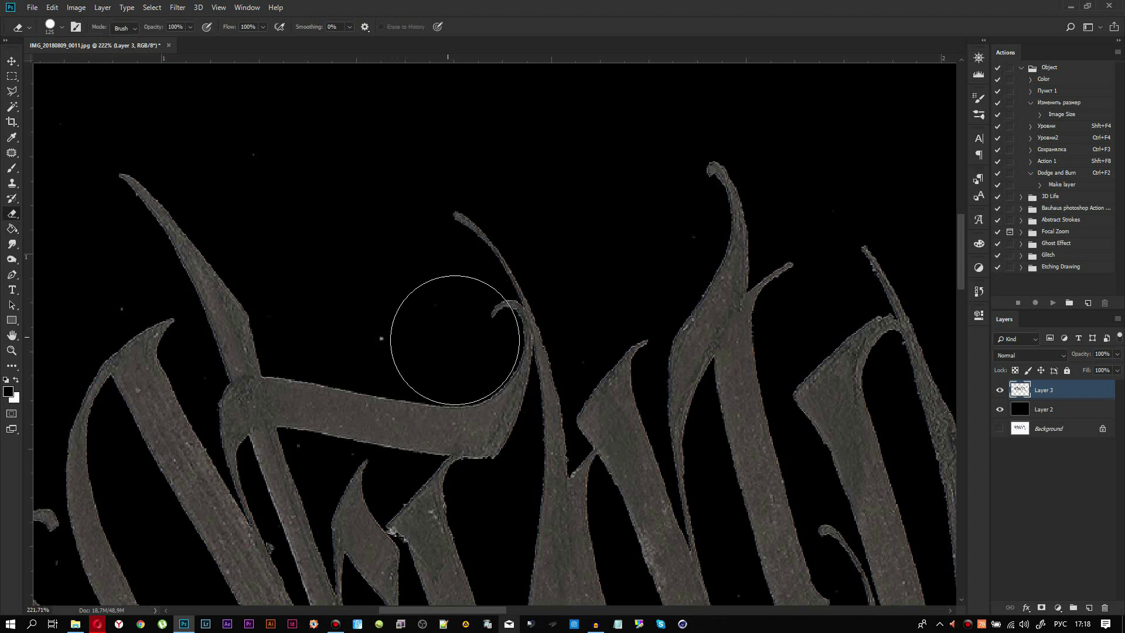
Set up a smaller eraser with the Hard Round Pressure Size brush tip.
key("bracketleft")
key("bracketleft")
key("bracketleft")
key("bracketleft")
right_click(390, 198)
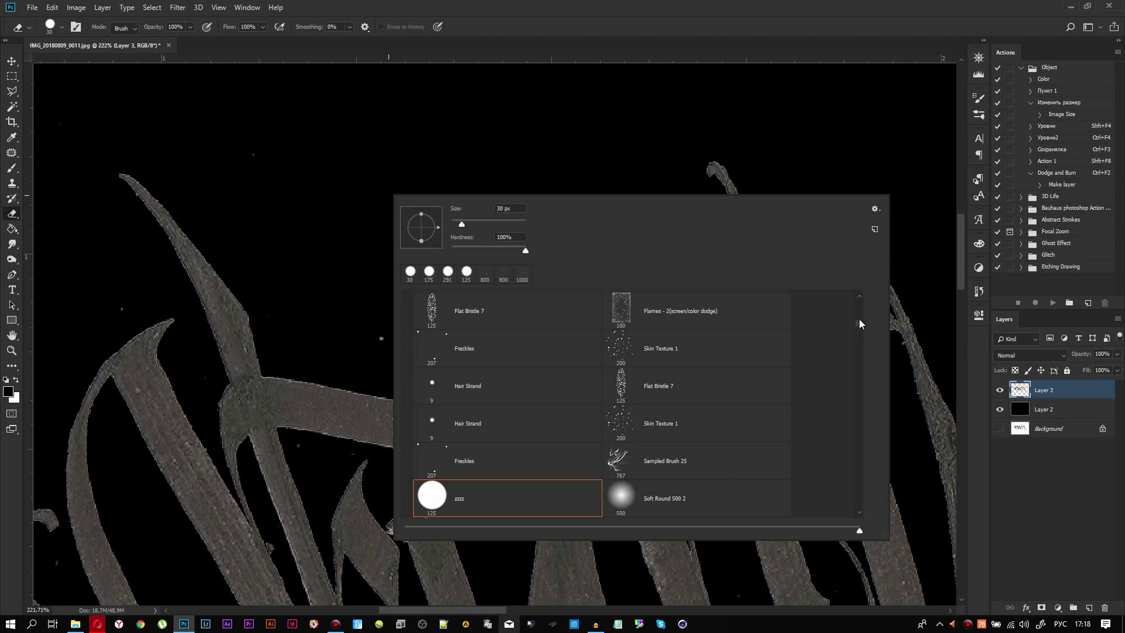
scroll(860, 298, "up", 5)
scroll(862, 307, "up", 3)
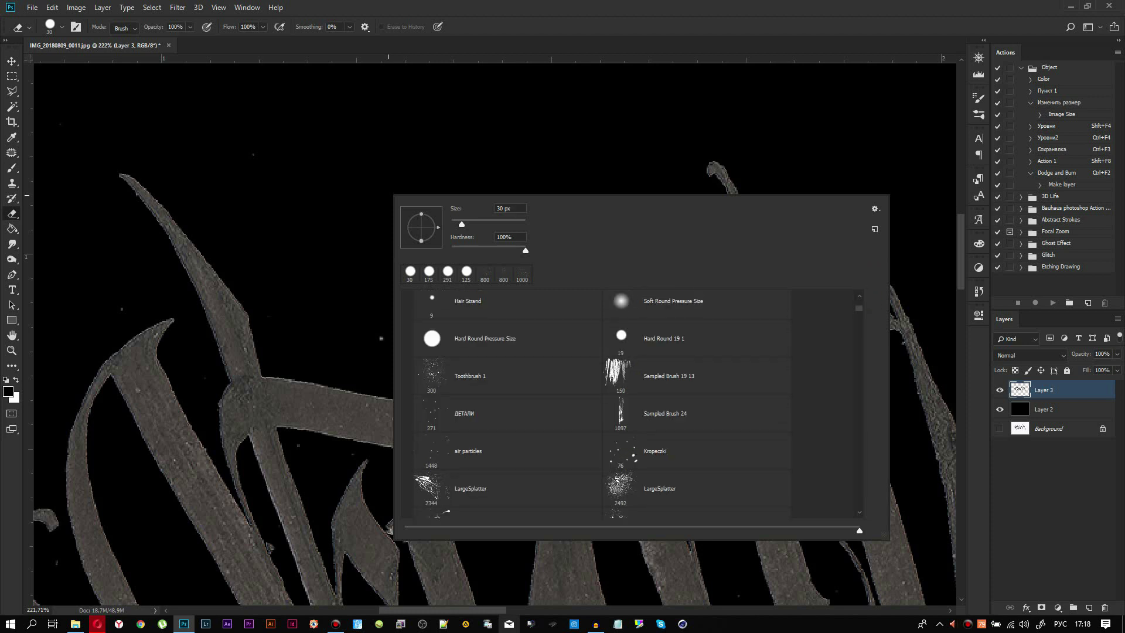
left_click(434, 340)
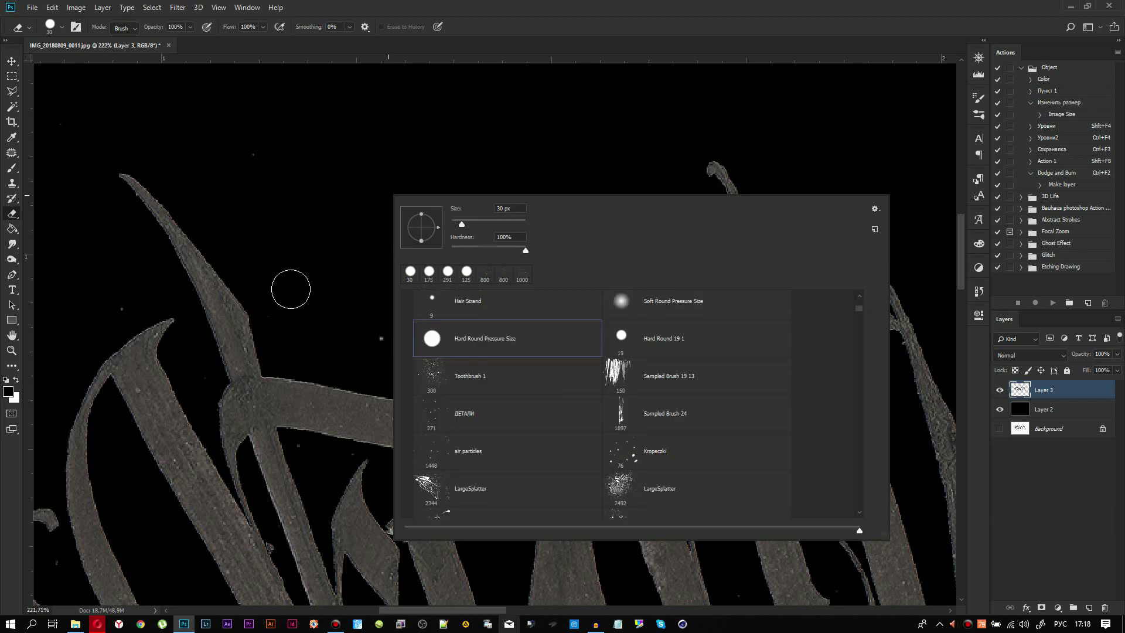
left_click(338, 275)
Erase the stroke-tip hooks, the tall stroke's curl and grey specks inside the left curl.
mouse_move(507, 304)
left_mouse_down()
mouse_move(504, 342)
mouse_move(494, 306)
left_mouse_up()
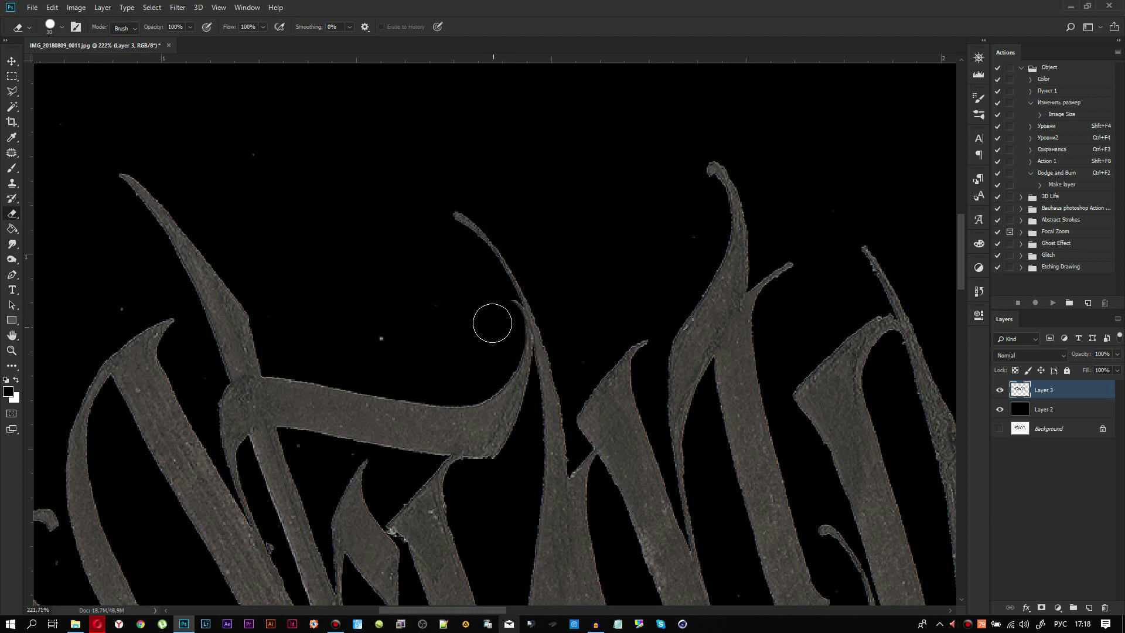
left_click(445, 221)
left_click(711, 172)
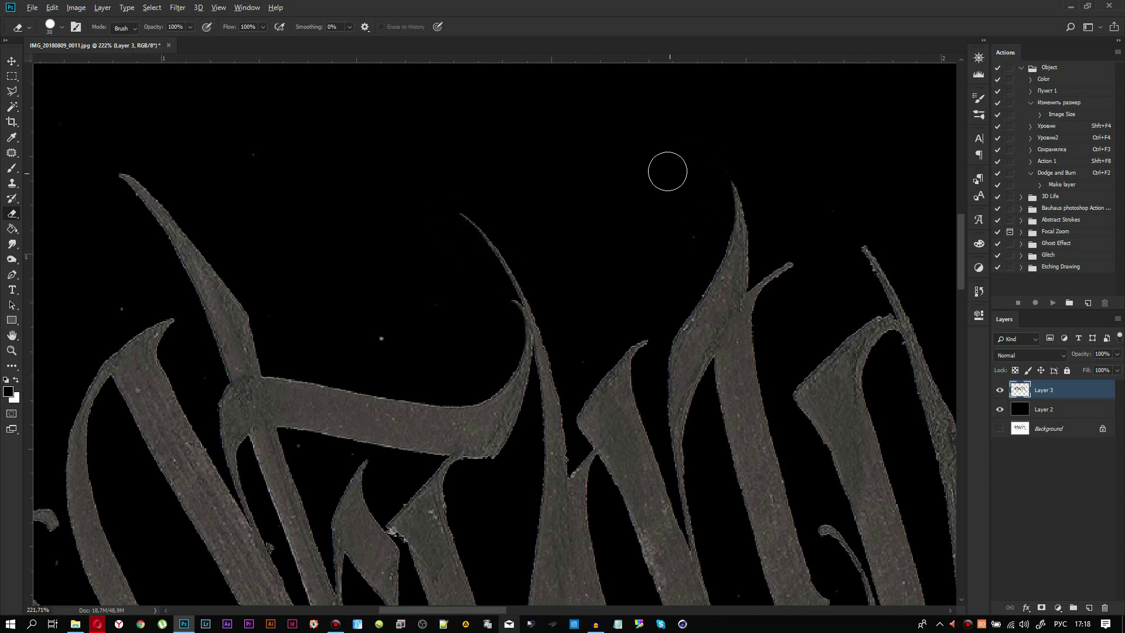
scroll(441, 162, "down", 3)
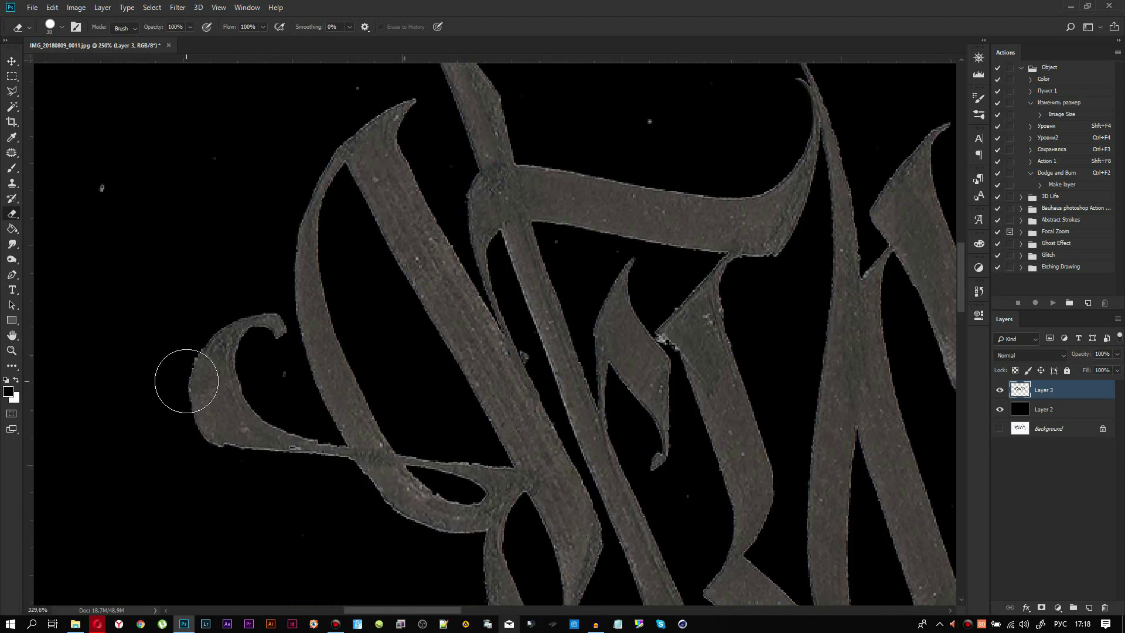
scroll(188, 382, "up", 2)
scroll(188, 381, "up", 2)
key("bracketleft")
key("bracketleft")
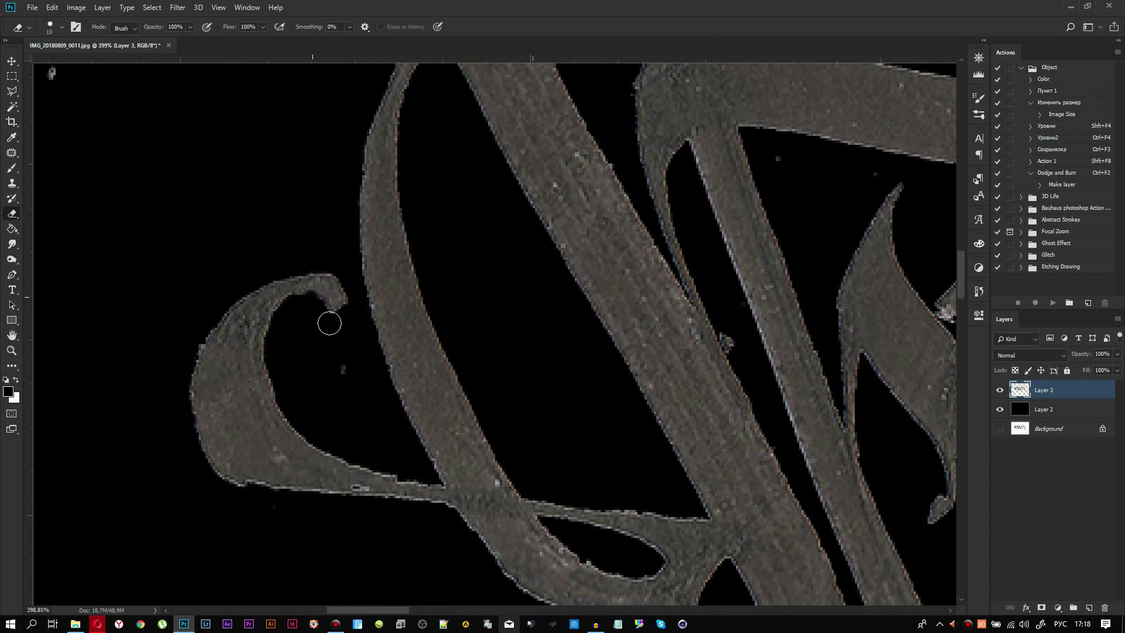
left_click_drag(328, 319, 299, 319)
left_click(331, 309)
left_click(343, 369)
scroll(563, 359, "down", 3)
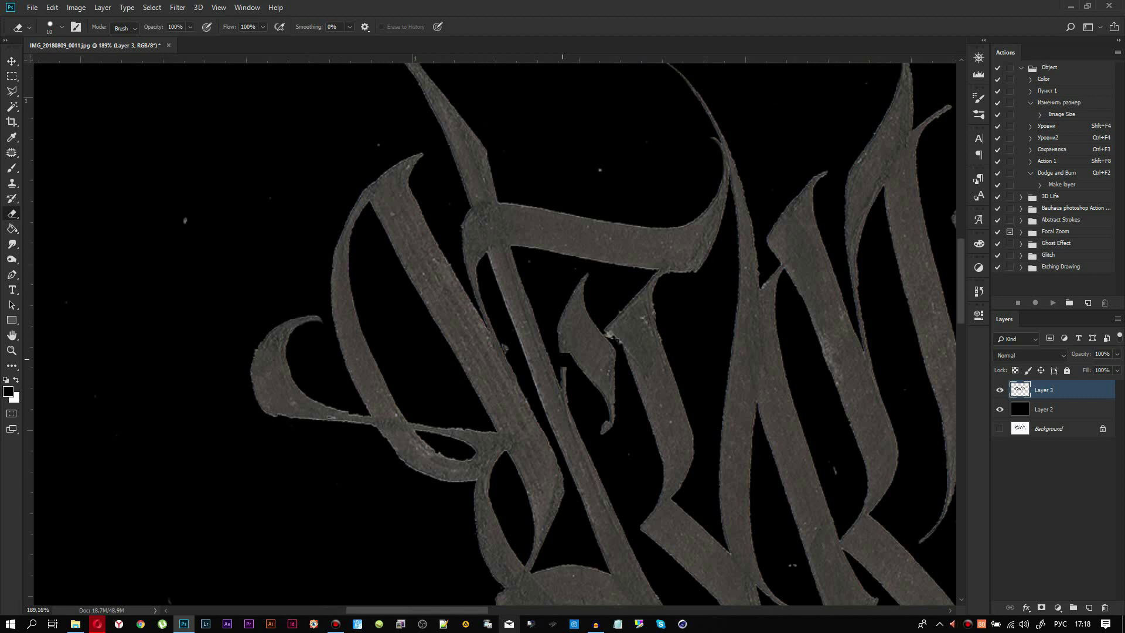
scroll(562, 358, "up", 2)
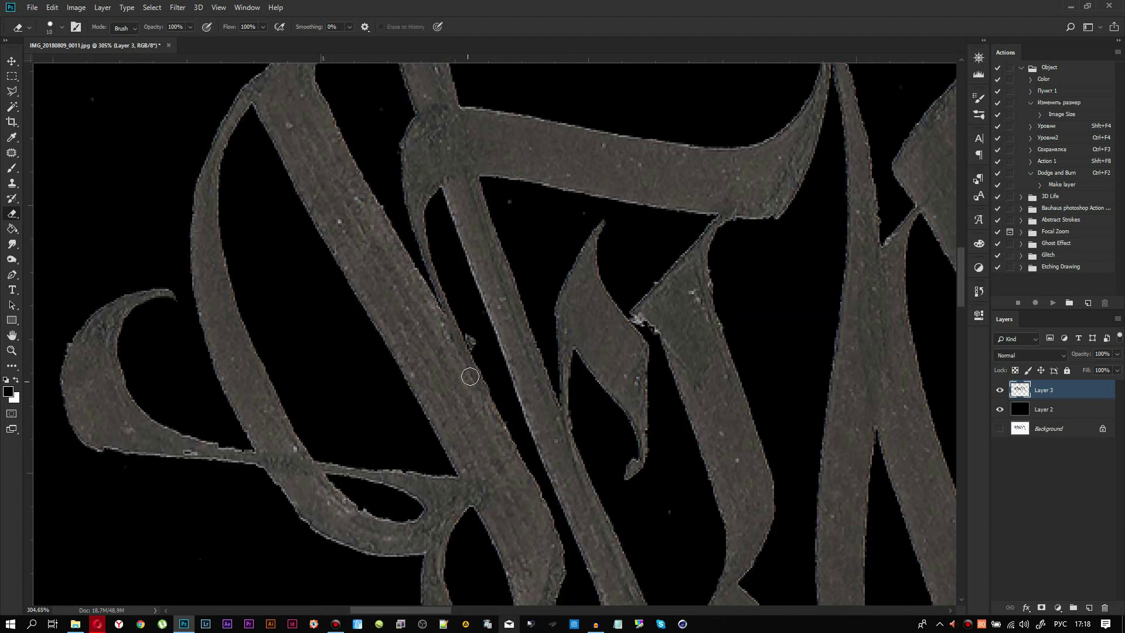
left_click(468, 339)
Erase the curled loops and ragged tips on the thin and right-hand strokes.
scroll(527, 445, "down", 5)
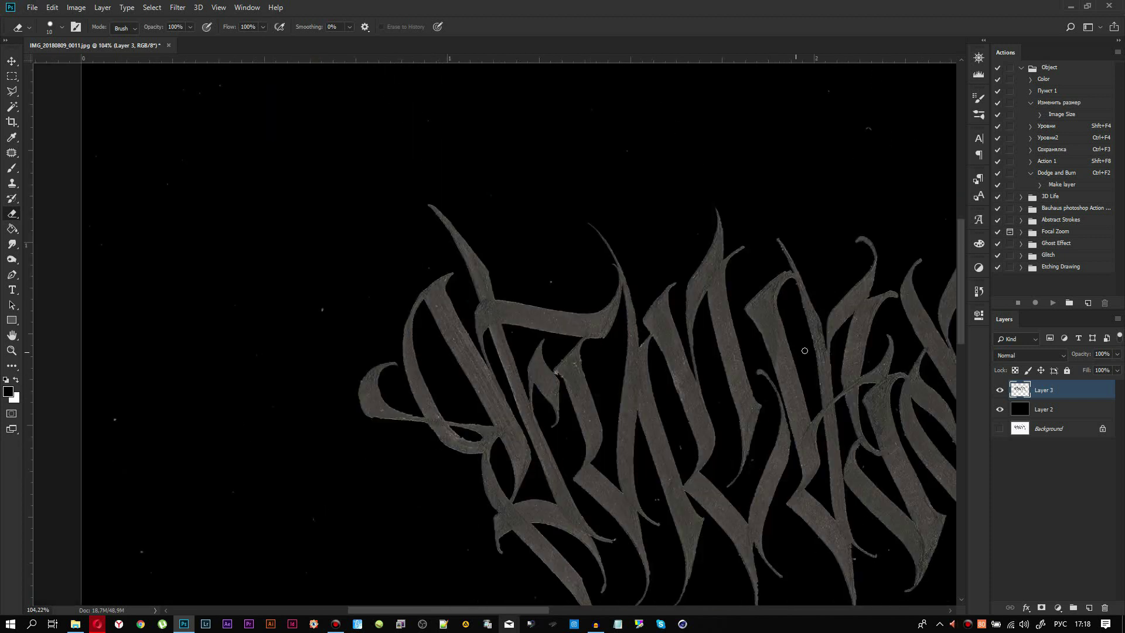
scroll(804, 246, "up", 5)
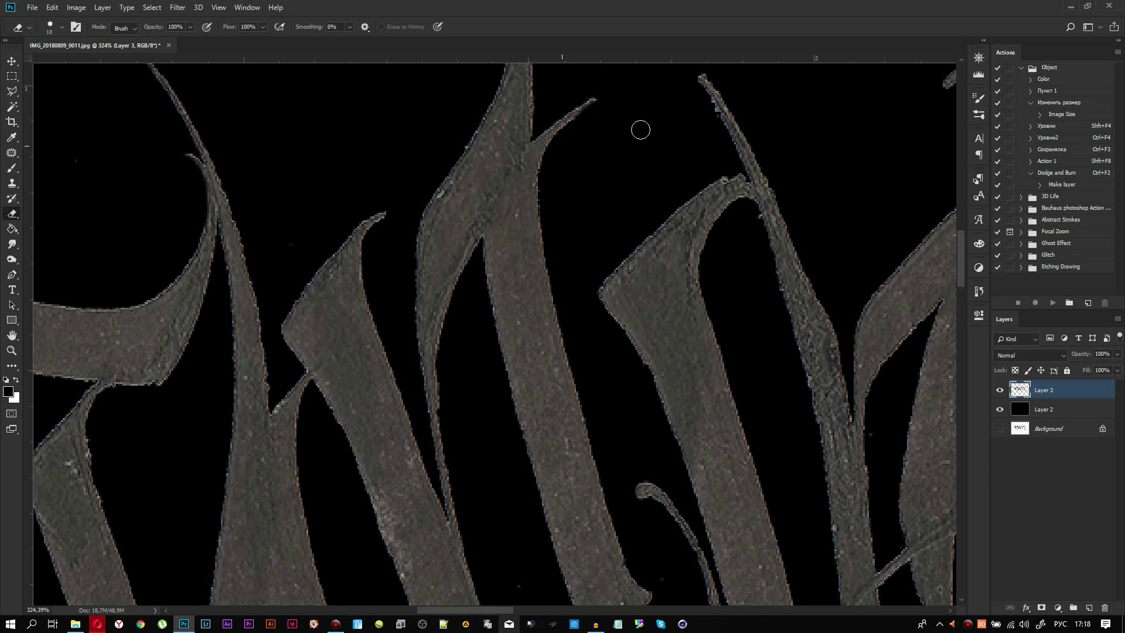
mouse_move(642, 489)
left_mouse_down()
mouse_move(658, 502)
mouse_move(663, 546)
left_mouse_up()
scroll(695, 513, "down", 2)
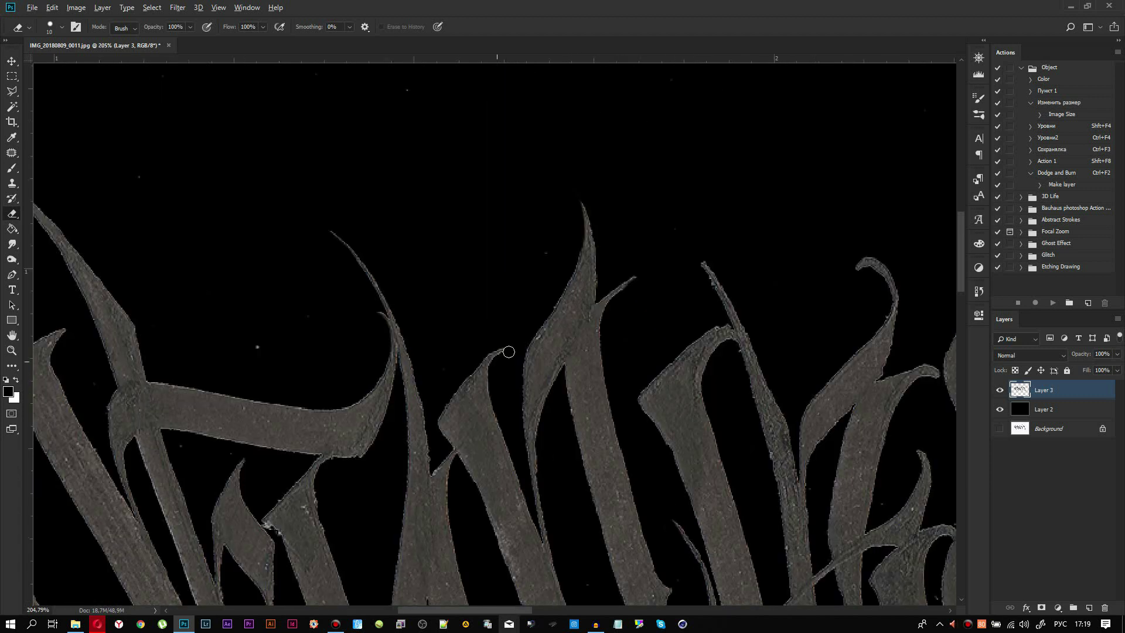
left_click_drag(701, 263, 715, 305)
left_click_drag(874, 266, 883, 291)
left_click_drag(886, 289, 882, 263)
scroll(753, 226, "down", 2)
scroll(891, 329, "up", 2)
scroll(893, 332, "up", 3)
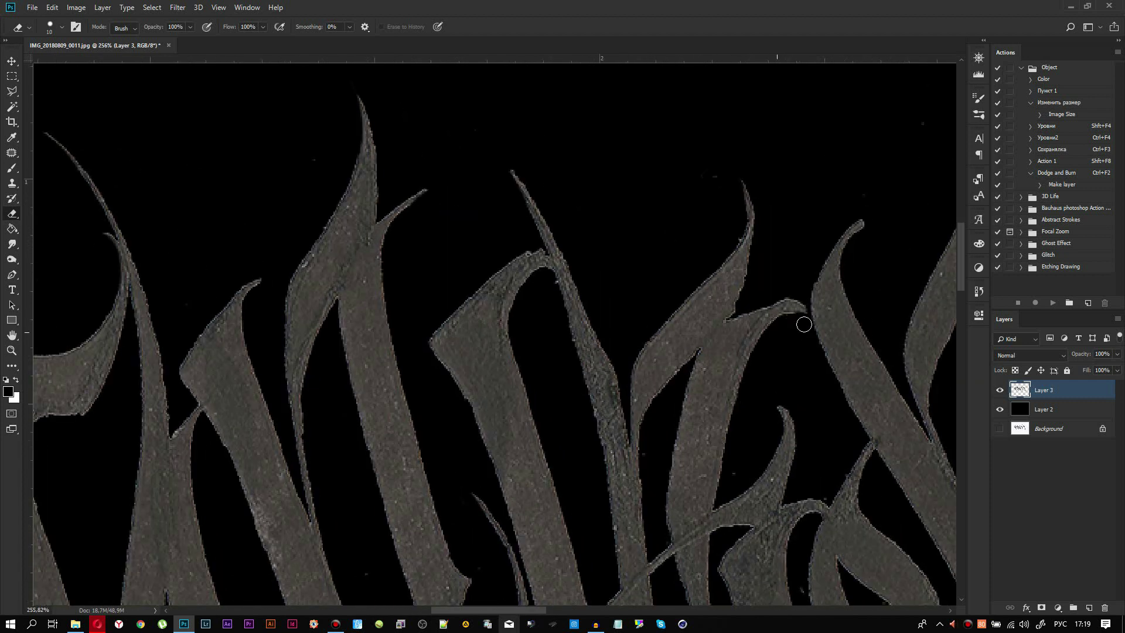
left_click_drag(801, 316, 810, 311)
left_click_drag(854, 269, 863, 253)
scroll(656, 288, "down", 3)
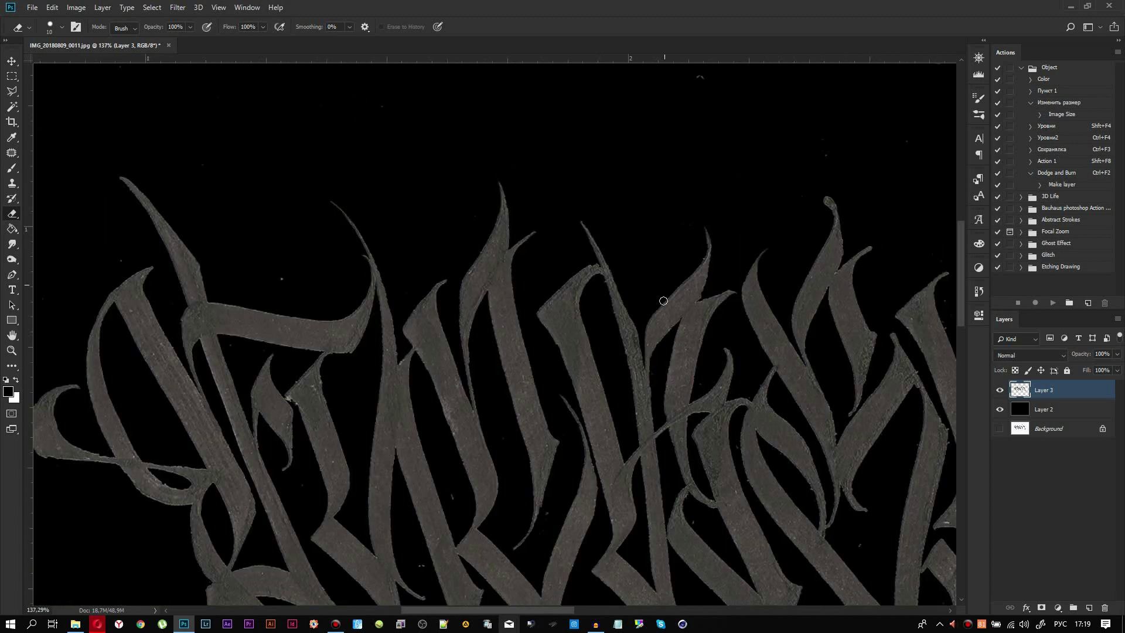
scroll(488, 500, "down", 2)
scroll(386, 542, "up", 3)
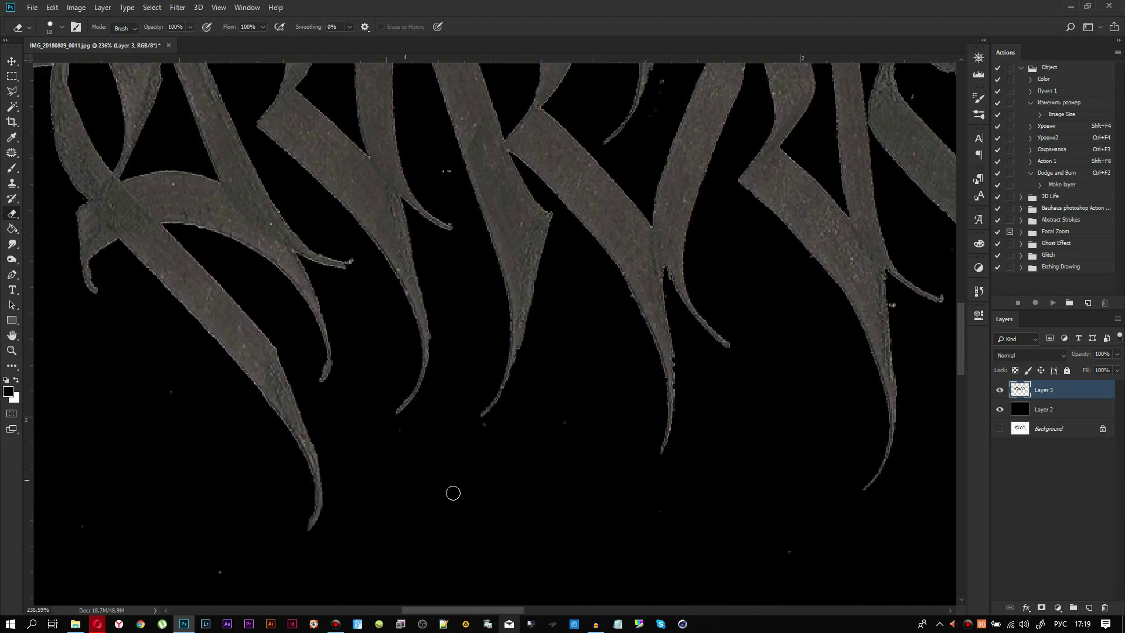
Trim the lower tails to sharper points and erase nearby grey specks.
left_click_drag(316, 350, 305, 389)
left_click_drag(359, 259, 361, 259)
left_click_drag(441, 188, 450, 181)
left_click_drag(310, 524, 298, 485)
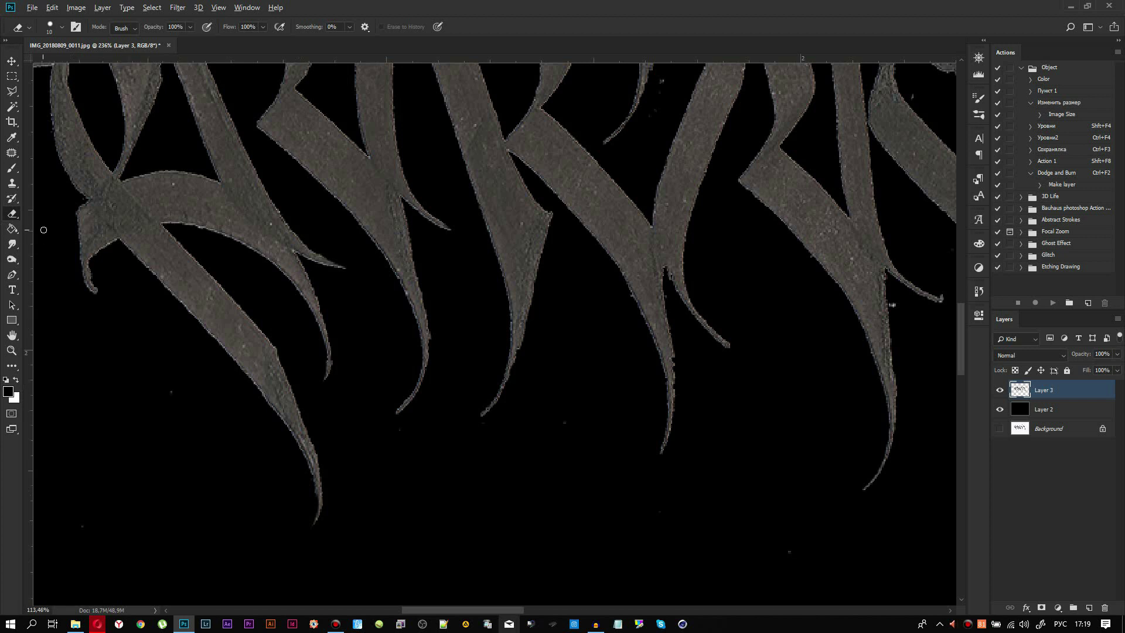
scroll(43, 229, "down", 3)
scroll(234, 264, "down", 3)
scroll(476, 353, "up", 5)
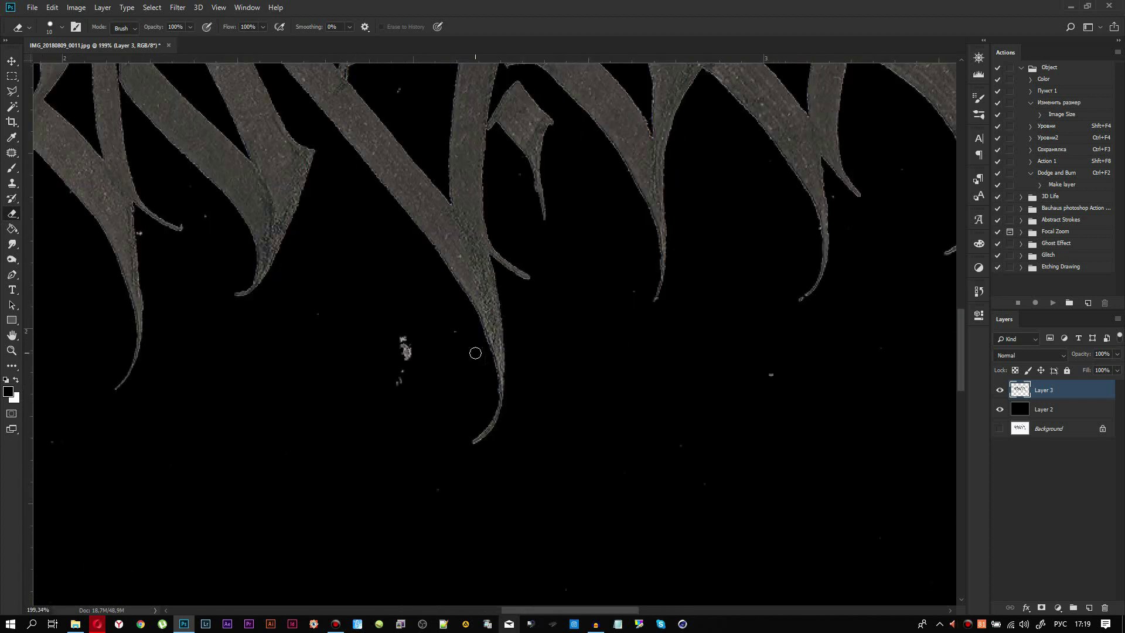
left_click_drag(398, 365, 394, 346)
left_click_drag(454, 434, 477, 440)
left_click_drag(502, 248, 555, 286)
Erase the curled upper stroke tips, dismissing the History Eraser error dialogs.
scroll(509, 275, "down", 2, "alt")
scroll(468, 176, "up", 3)
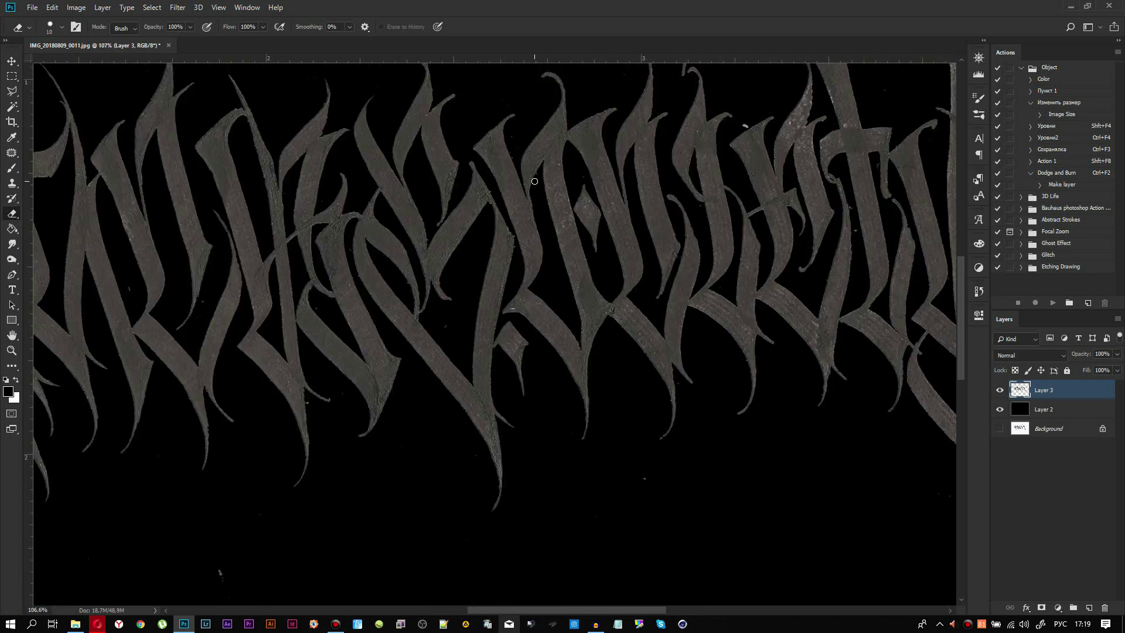
scroll(465, 151, "up", 3)
scroll(419, 105, "up", 1, "alt")
scroll(418, 106, "up", 2)
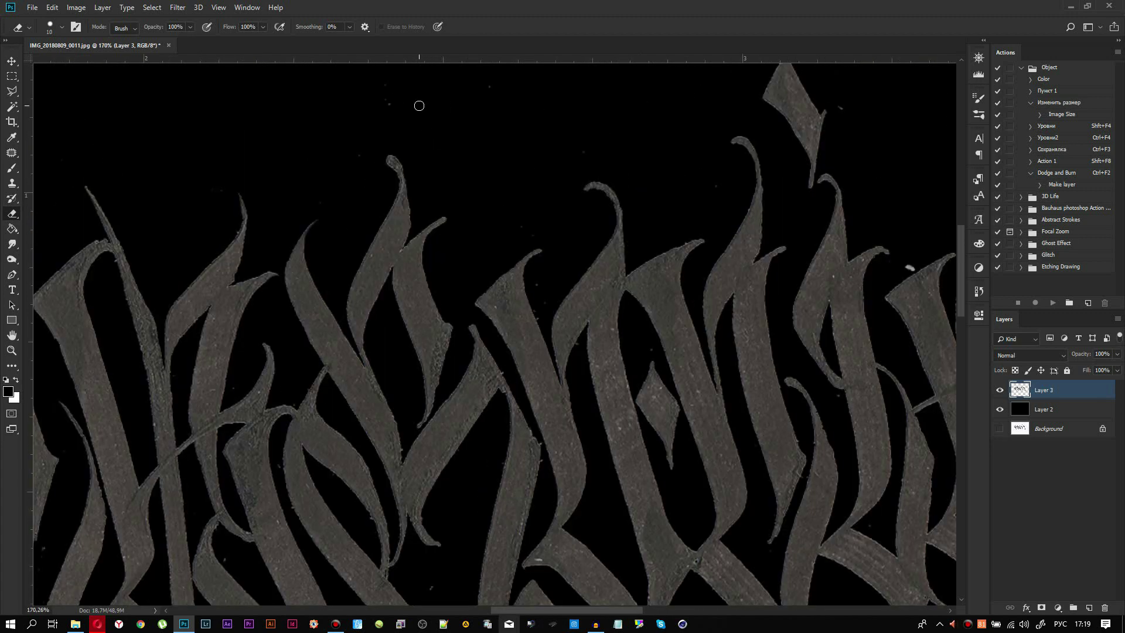
left_click(384, 167, "alt")
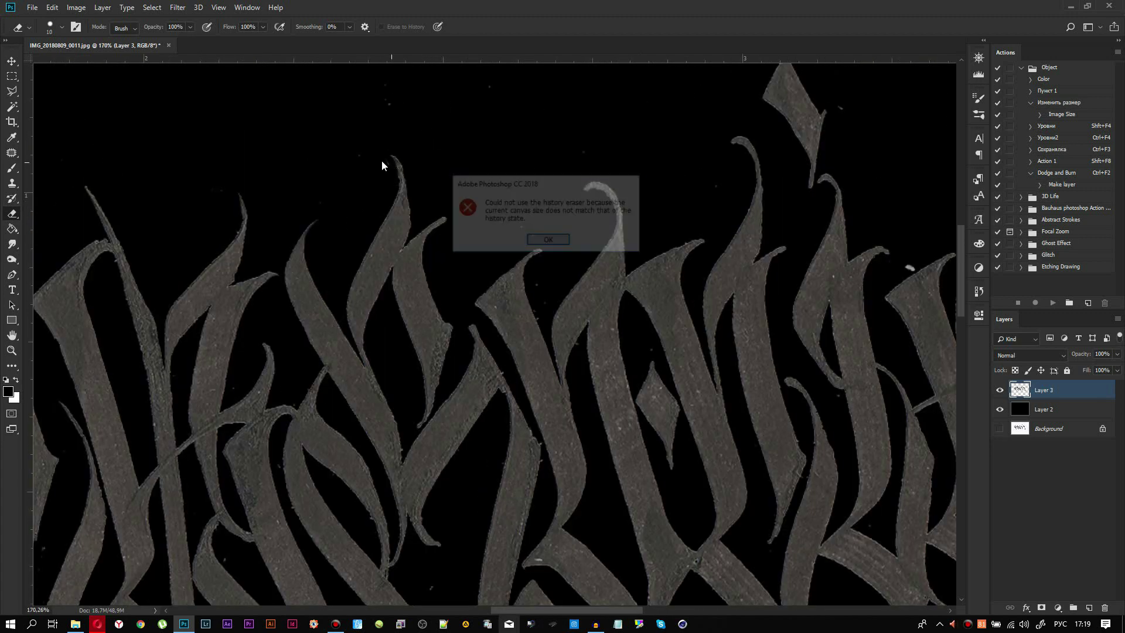
left_click(532, 242)
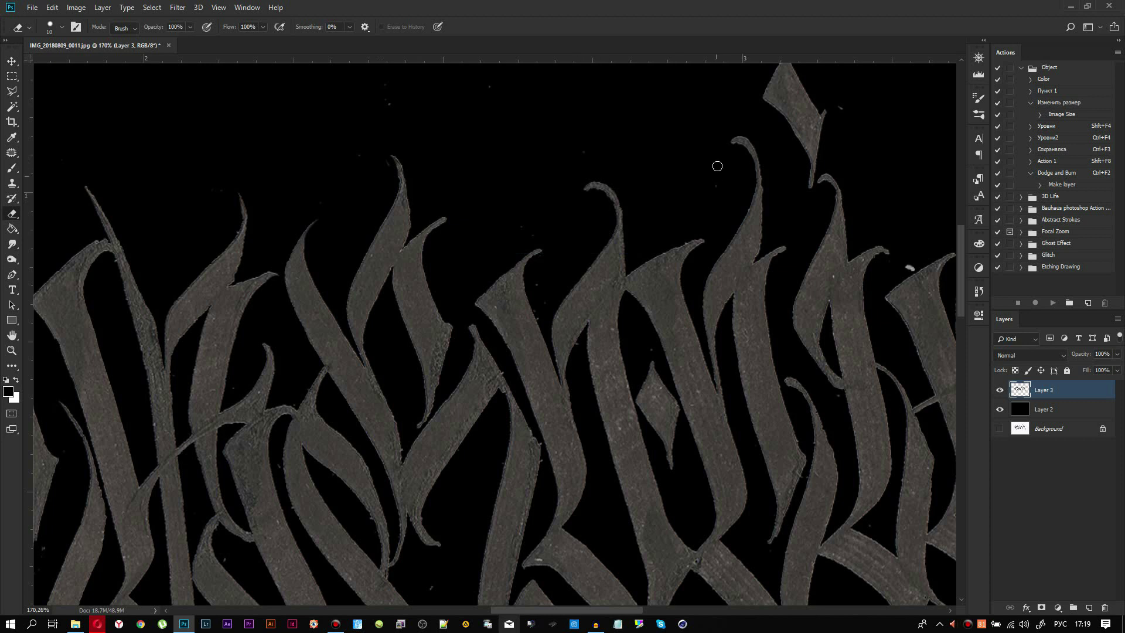
left_click_drag(743, 139, 665, 206)
left_click_drag(575, 187, 610, 212)
left_click(610, 201, "alt")
left_click(550, 242)
left_click_drag(603, 186, 611, 199)
left_click_drag(825, 193, 824, 179)
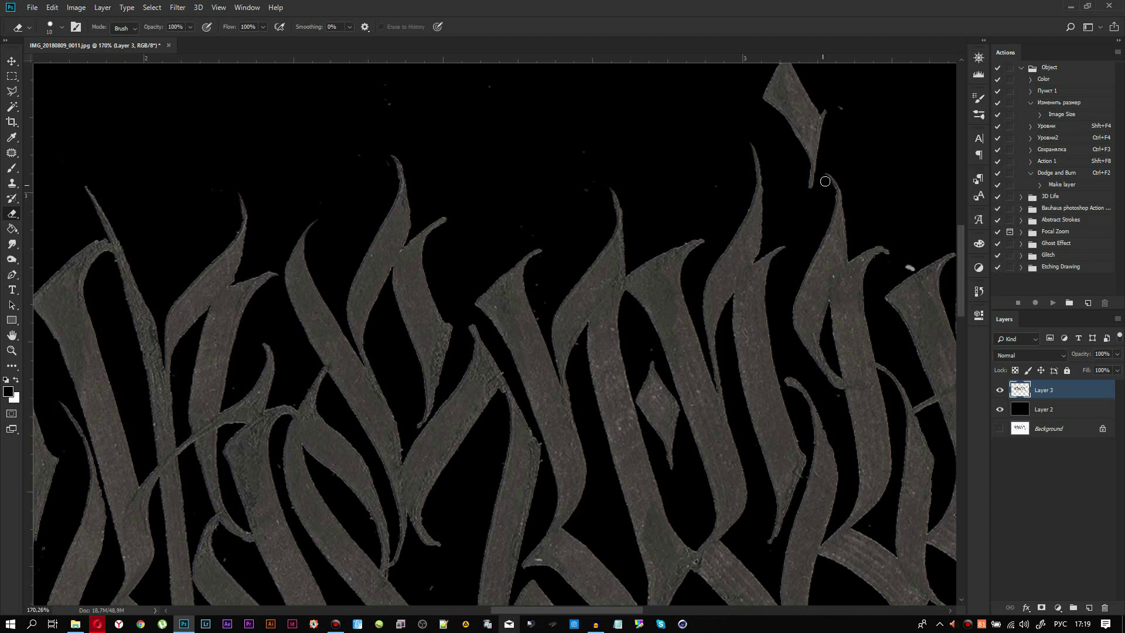
scroll(848, 315, "down", 4)
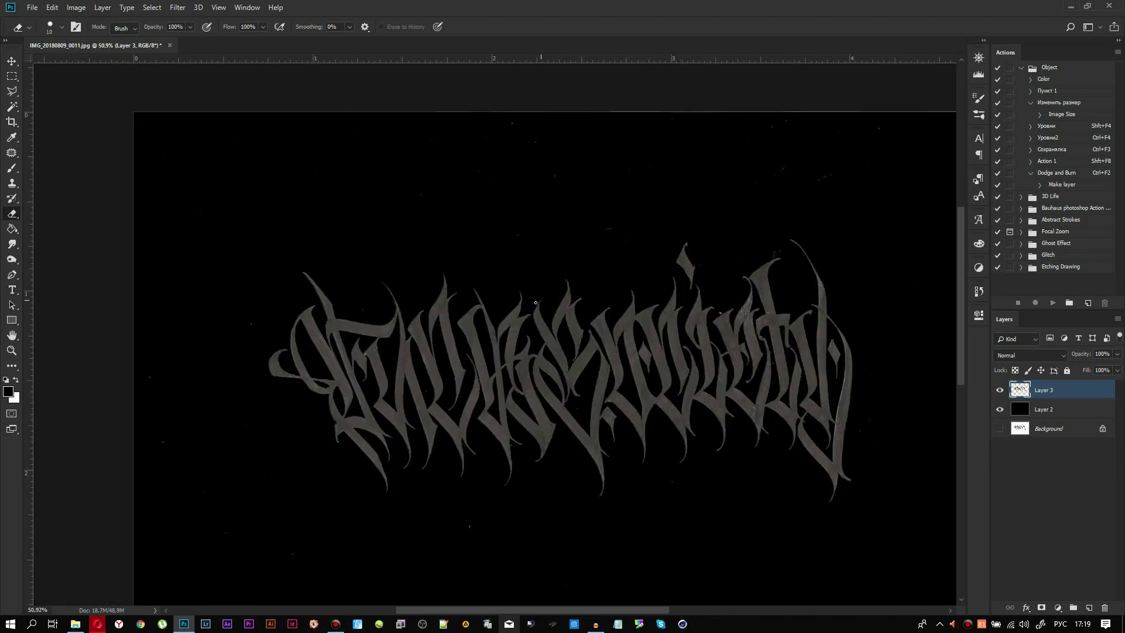
Erase a speck beside a letter and trim the hooked curl atop a thin stroke.
scroll(807, 455, "up", 3)
scroll(807, 454, "up", 1)
scroll(798, 451, "up", 1)
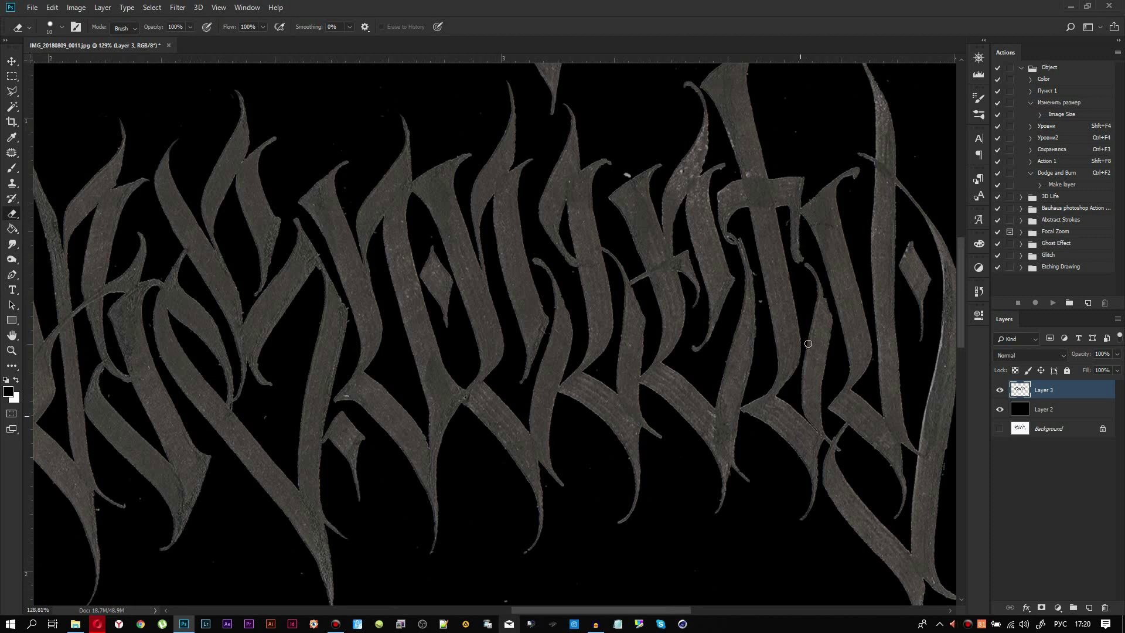
scroll(665, 181, "up", 1)
scroll(667, 196, "up", 1)
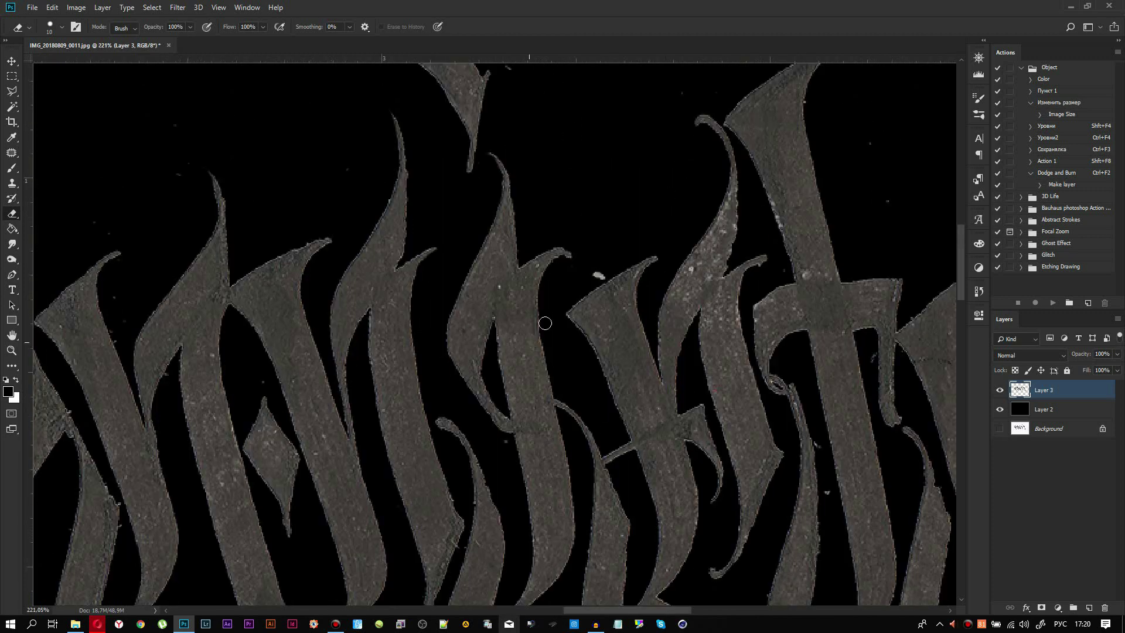
left_click_drag(592, 279, 626, 253)
left_click_drag(702, 119, 718, 136)
left_click_drag(701, 118, 711, 160)
scroll(611, 237, "down", 5)
scroll(658, 88, "up", 3)
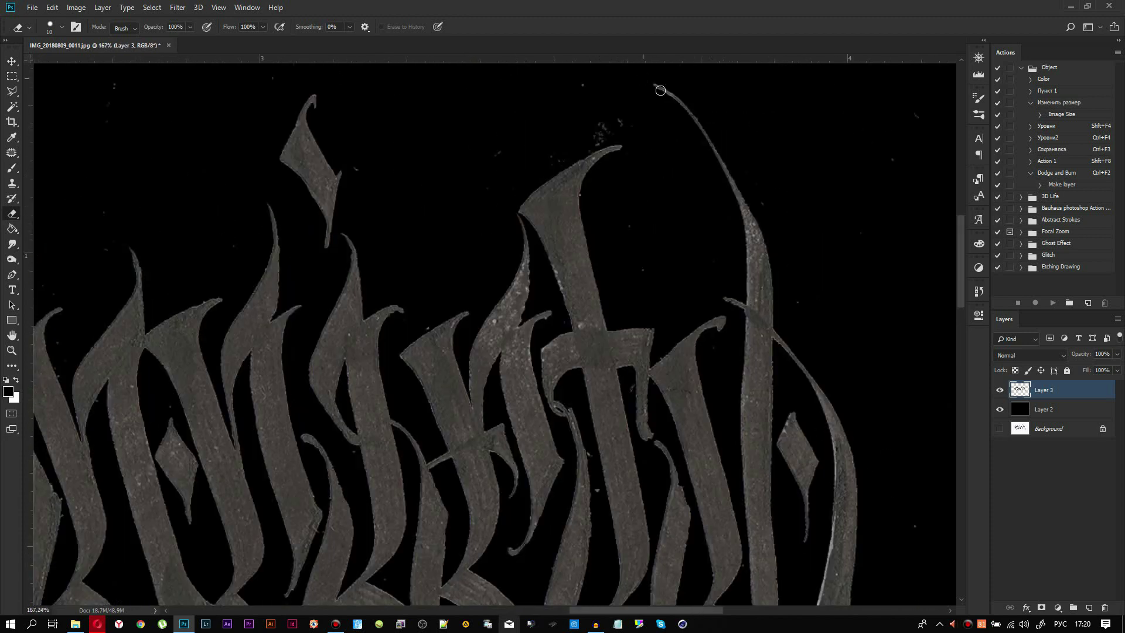
scroll(690, 125, "up", 2)
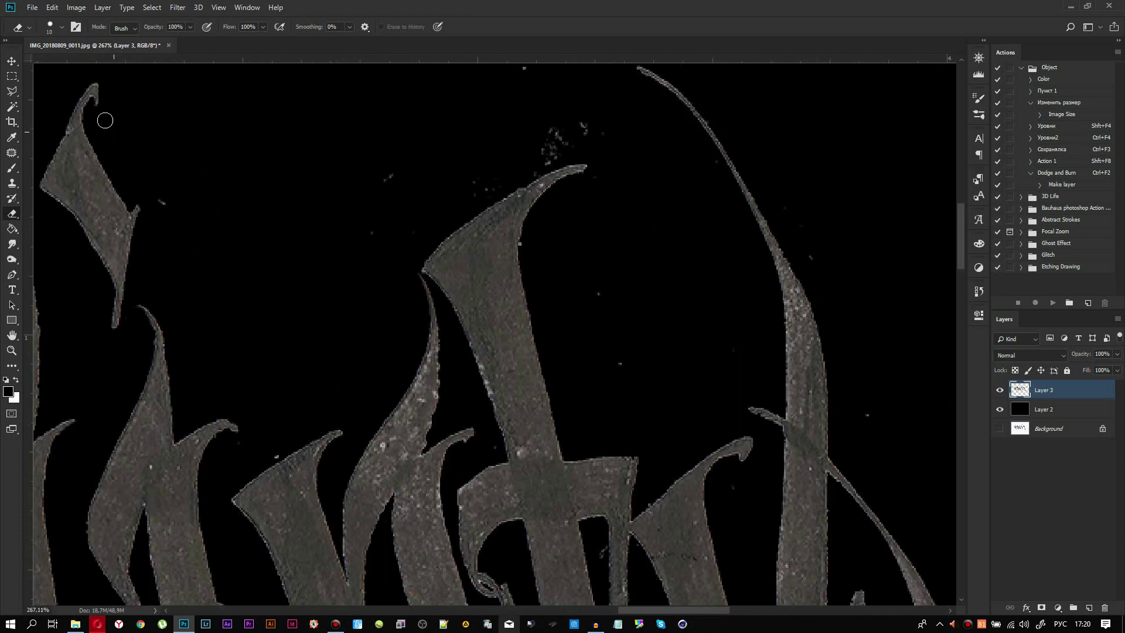
Clean the upper-left stroke's hook and spike, clear specks, and trim the tall stroke's tip.
left_click_drag(98, 89, 100, 112)
left_click_drag(125, 180, 145, 213)
left_click_drag(107, 288, 116, 325)
mouse_move(553, 132)
left_mouse_down()
mouse_move(559, 155)
mouse_move(468, 185)
left_mouse_up()
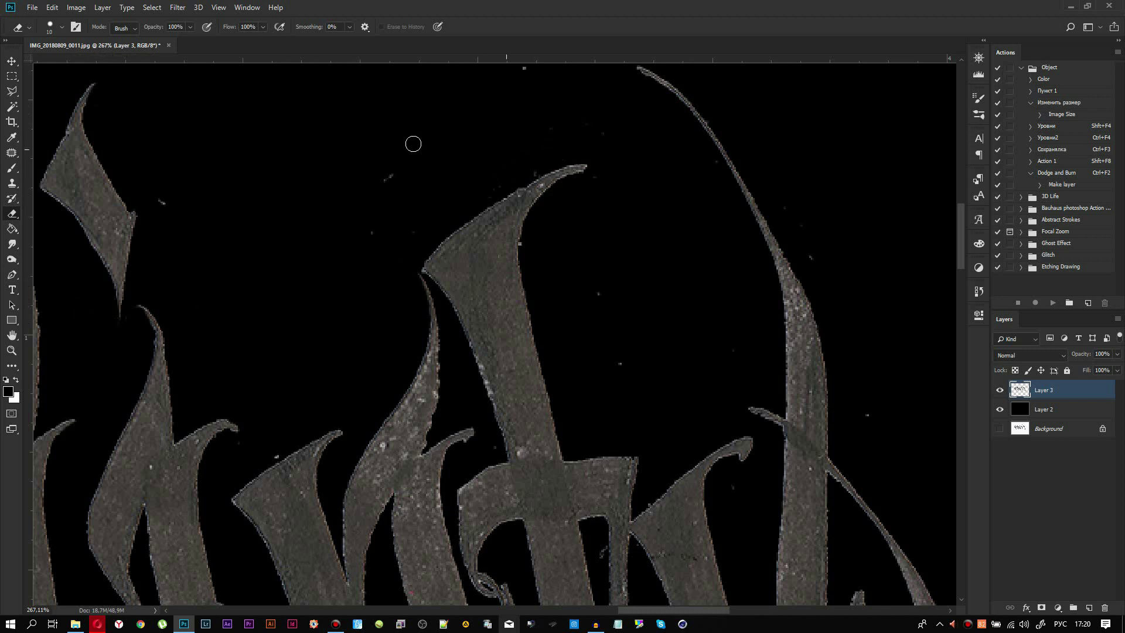
scroll(477, 326, "down", 4)
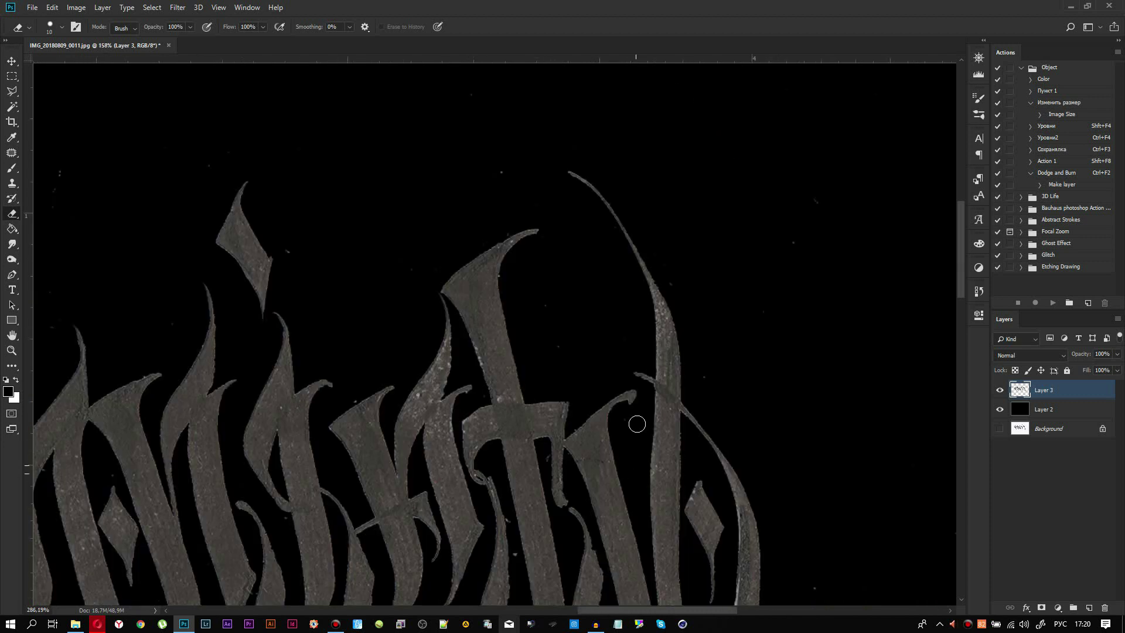
scroll(636, 421, "up", 5)
mouse_move(610, 364)
left_mouse_down()
mouse_move(647, 332)
mouse_move(635, 350)
left_mouse_up()
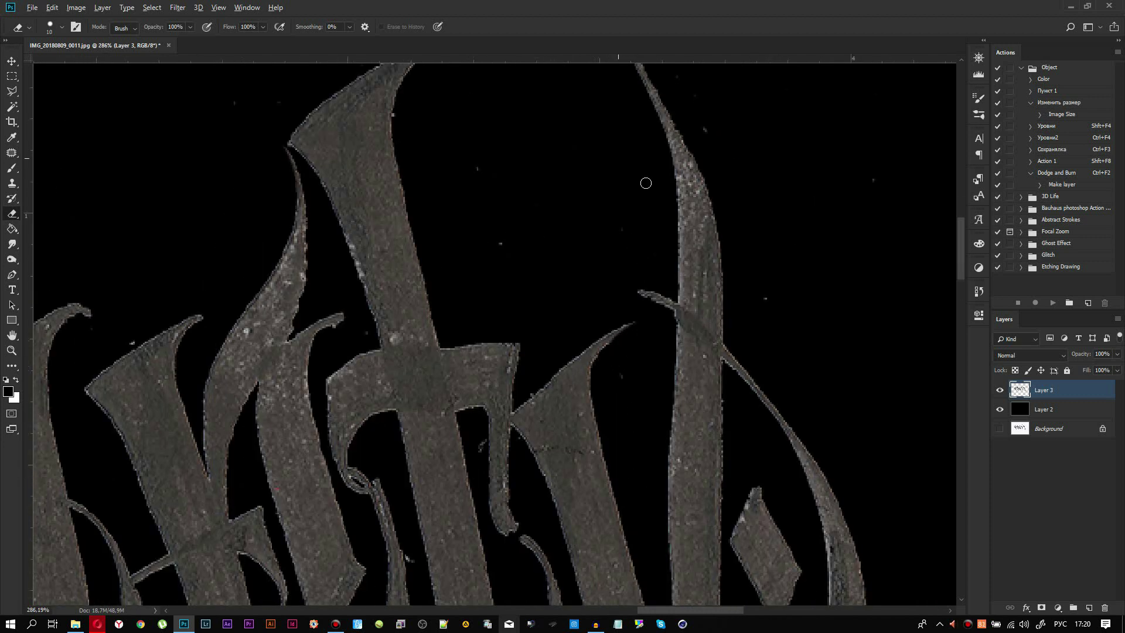
scroll(644, 182, "down", 4)
scroll(608, 426, "up", 2)
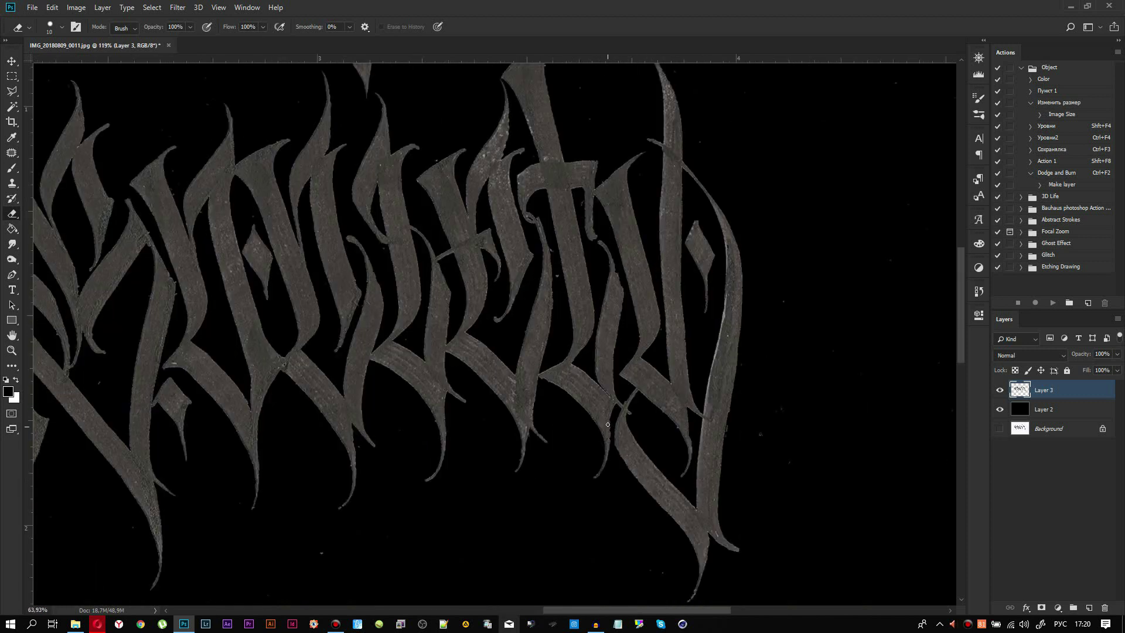
scroll(607, 426, "down", 2)
scroll(629, 445, "down", 2)
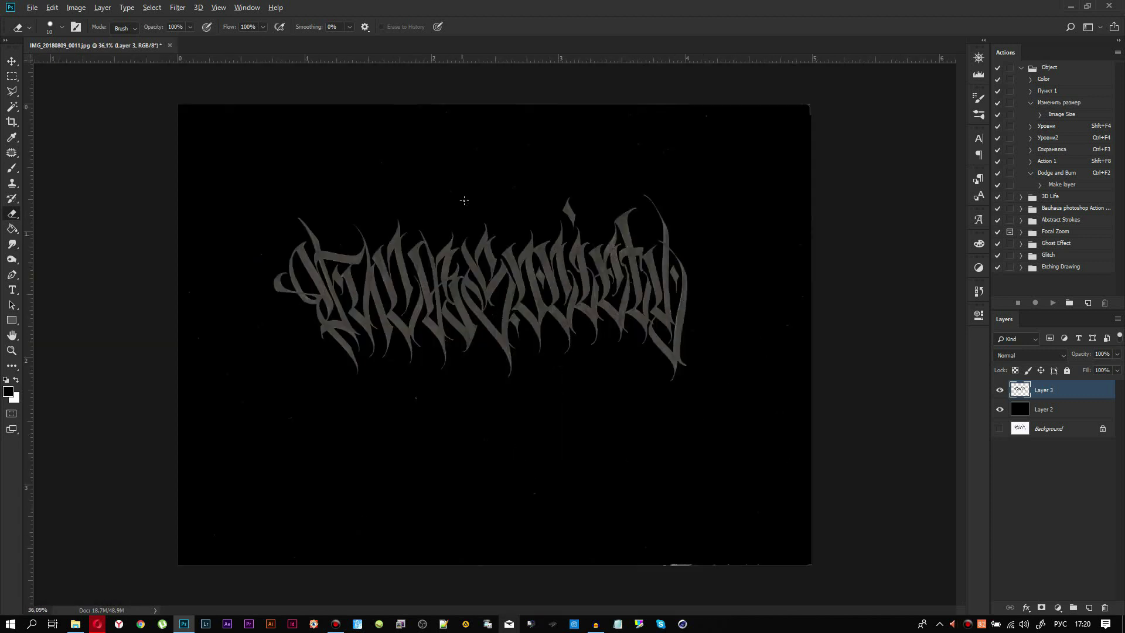
scroll(461, 235, "up", 2)
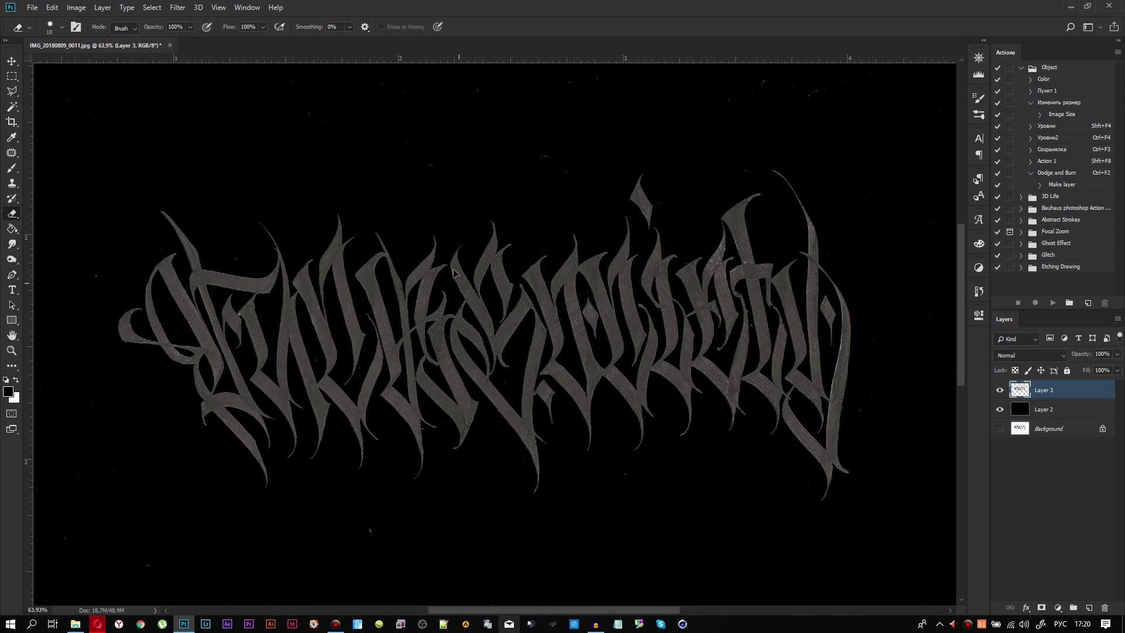
left_click_drag(454, 273, 440, 241)
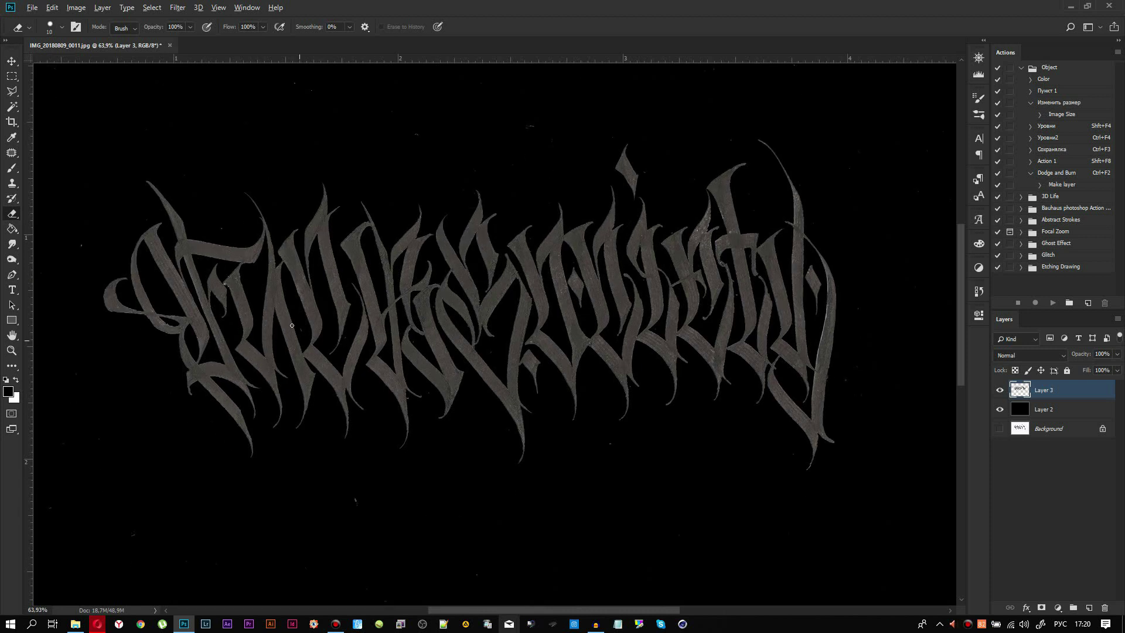
left_click(32, 8)
key("Escape")
Create a new document from the Custom 1080 × 1080 px, 300 ppi preset.
key("ctrl+n")
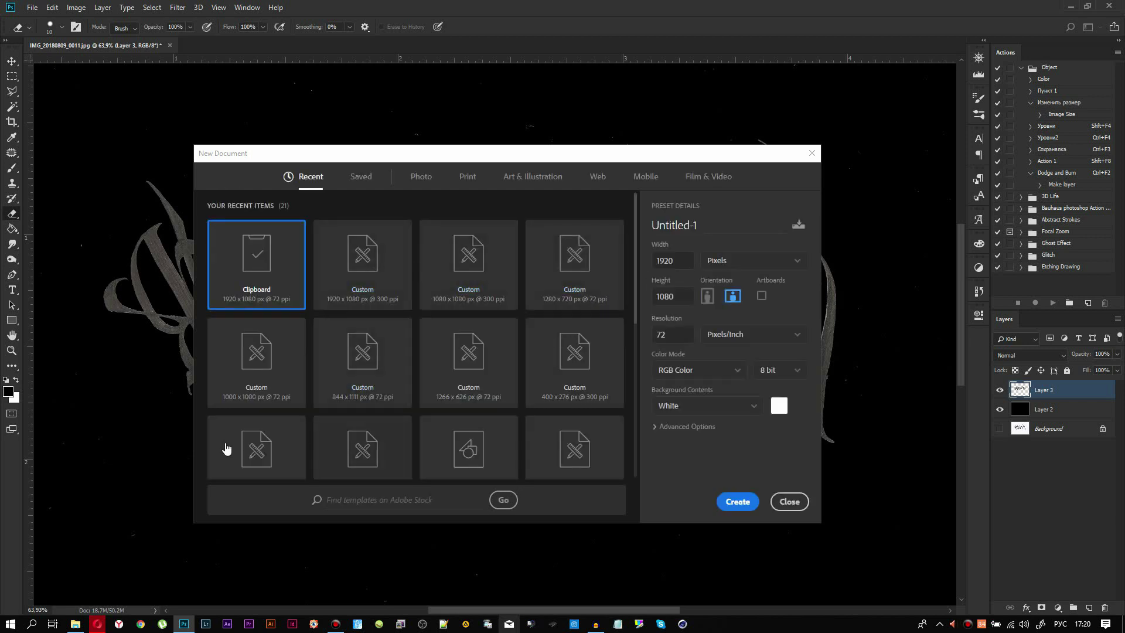
left_click(489, 293)
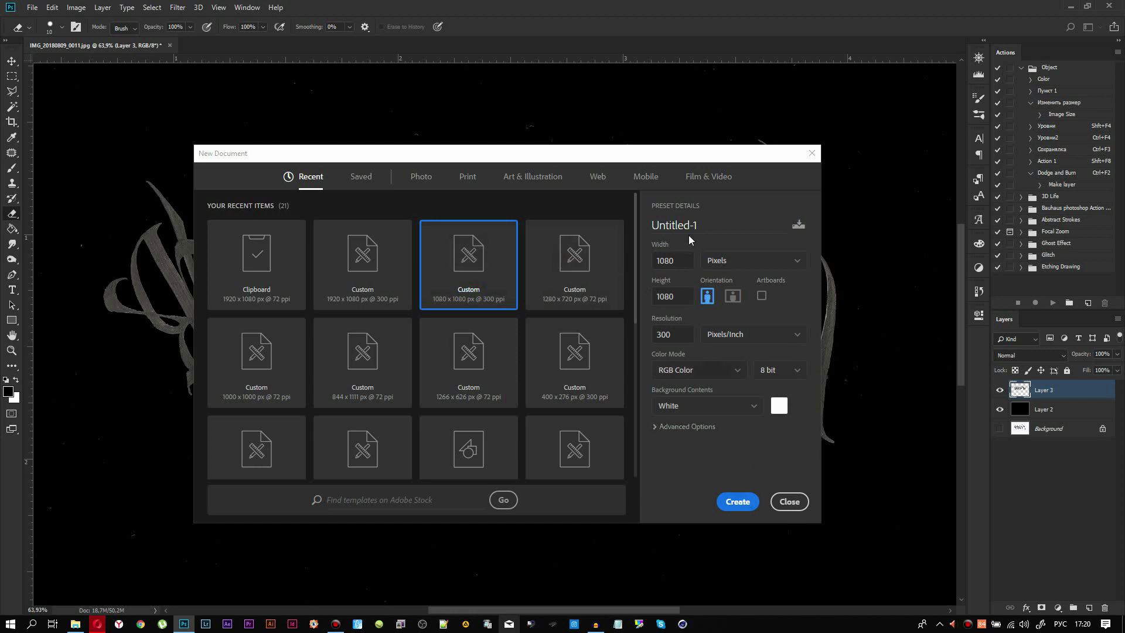
left_click(739, 502)
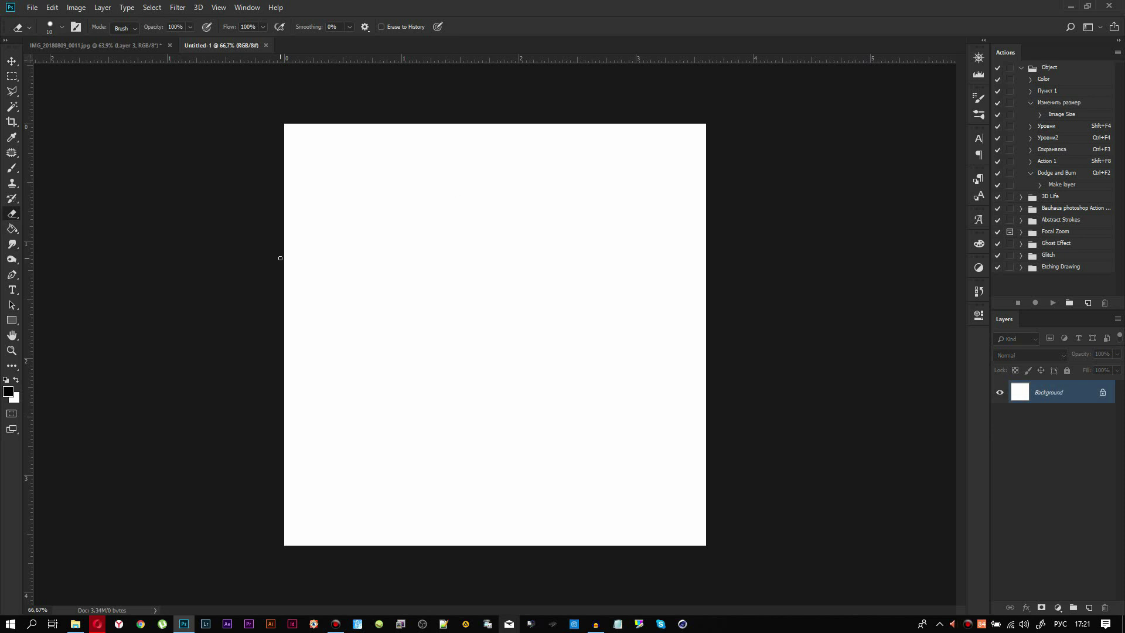
Bring the gothic-window JPG from the Видосик folder into Photoshop, confirming the missing profile.
left_click(128, 40)
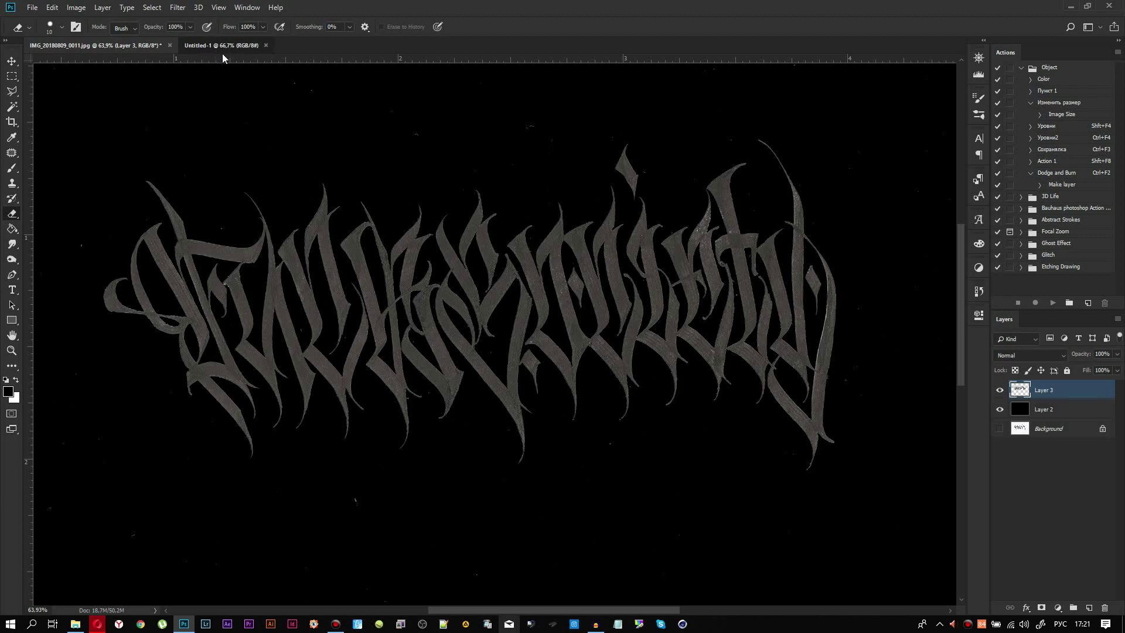
left_click(221, 48)
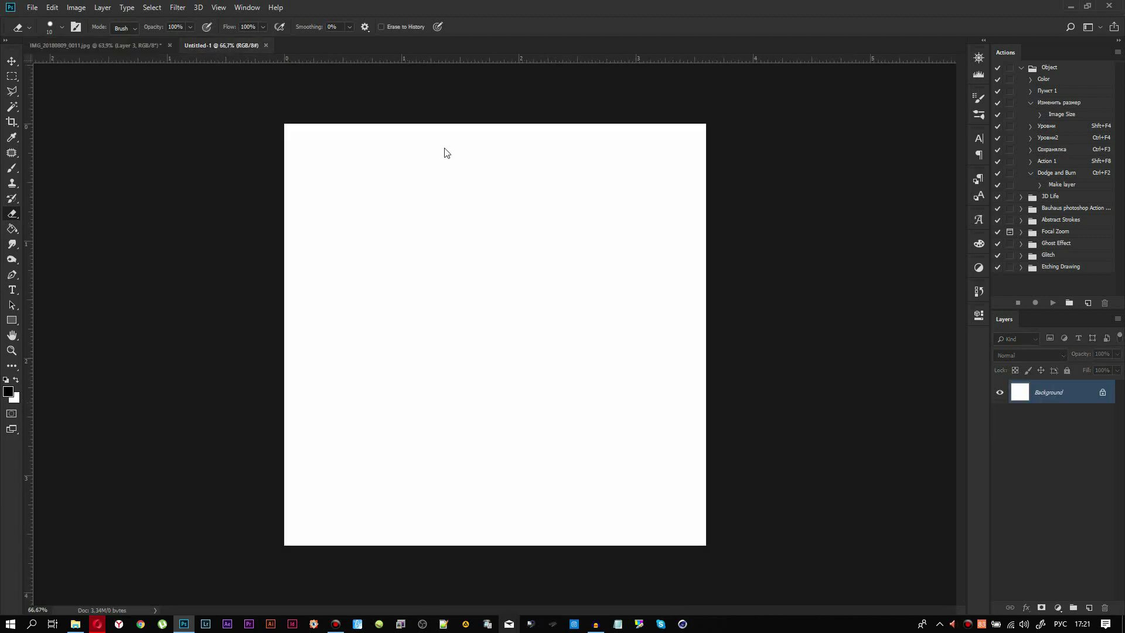
key("super+e")
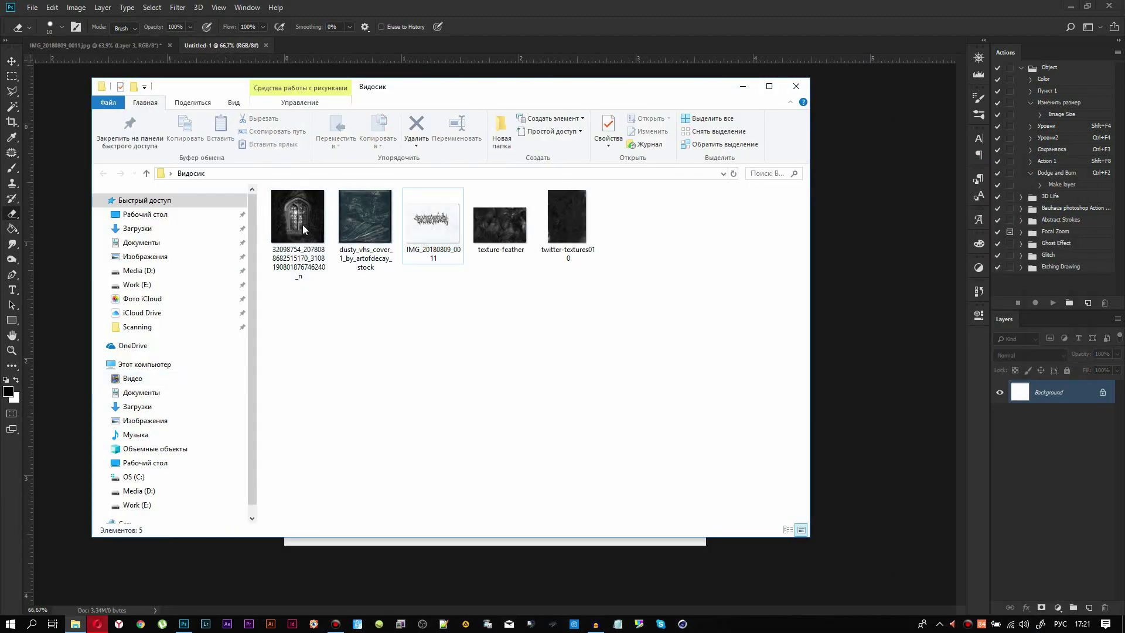
scroll(311, 240, "up", 2, "ctrl")
left_click(319, 250)
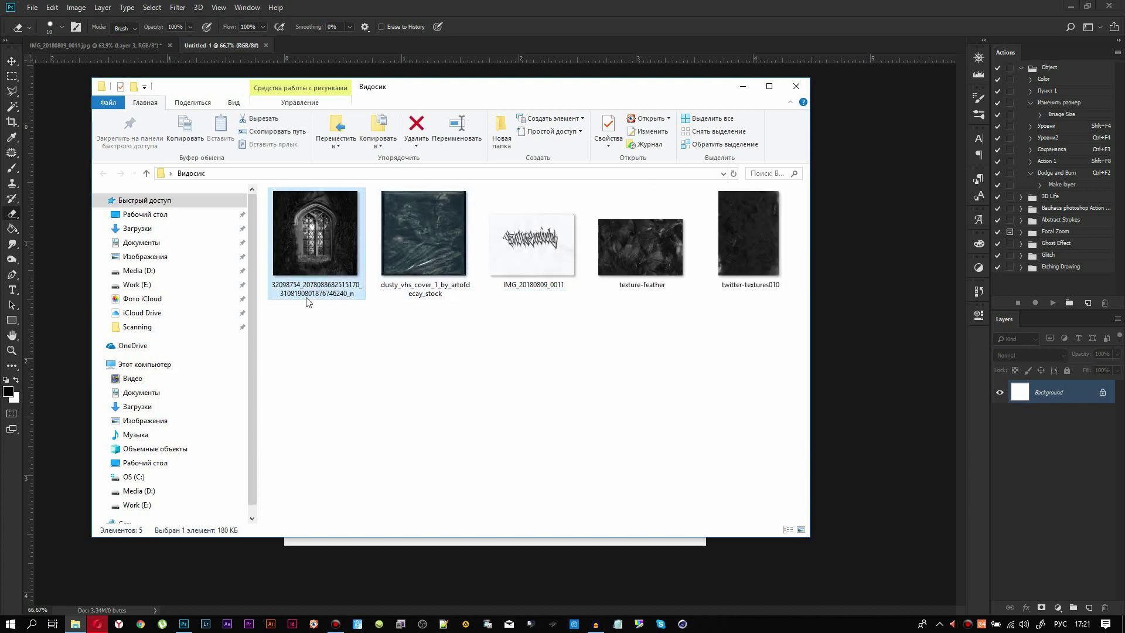
left_click(520, 42)
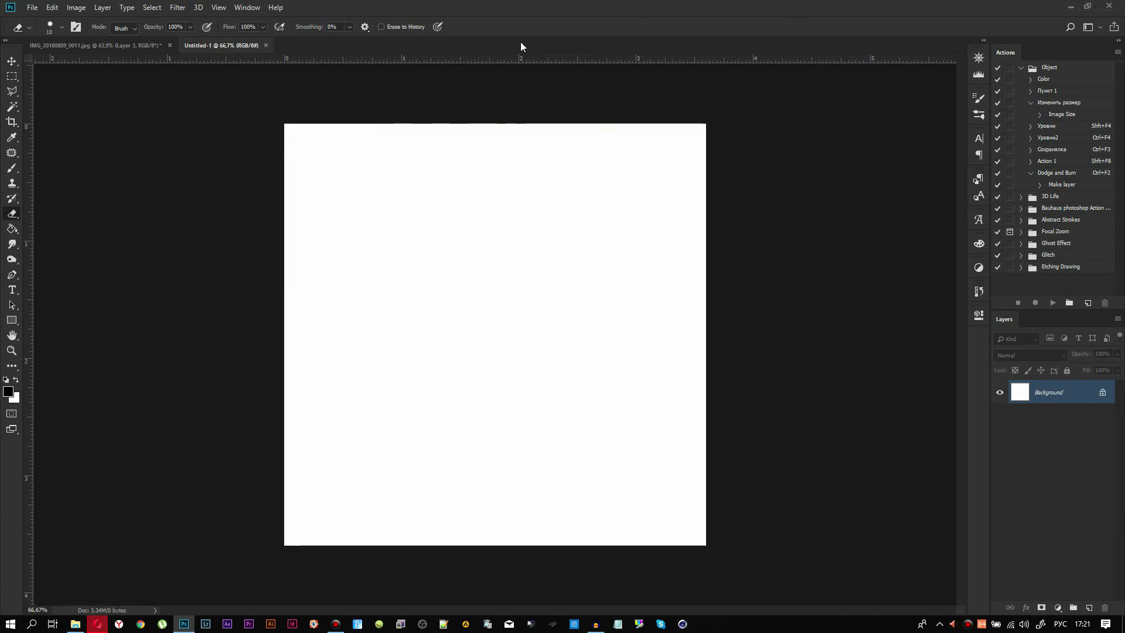
key("Return")
Bring the gothic-window photo into Untitled-1 as Layer 1 and position it over the canvas.
mouse_move(1020, 392)
left_mouse_down()
mouse_move(247, 51)
mouse_move(564, 504)
left_mouse_up()
scroll(517, 316, "down", 1)
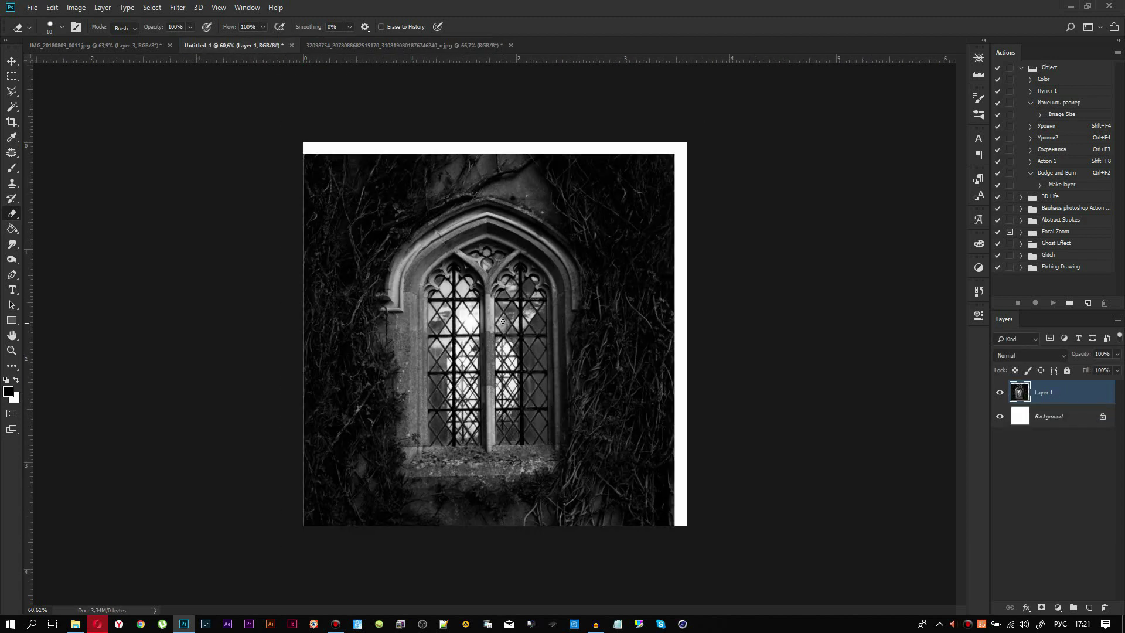
left_click_drag(517, 317, 507, 305)
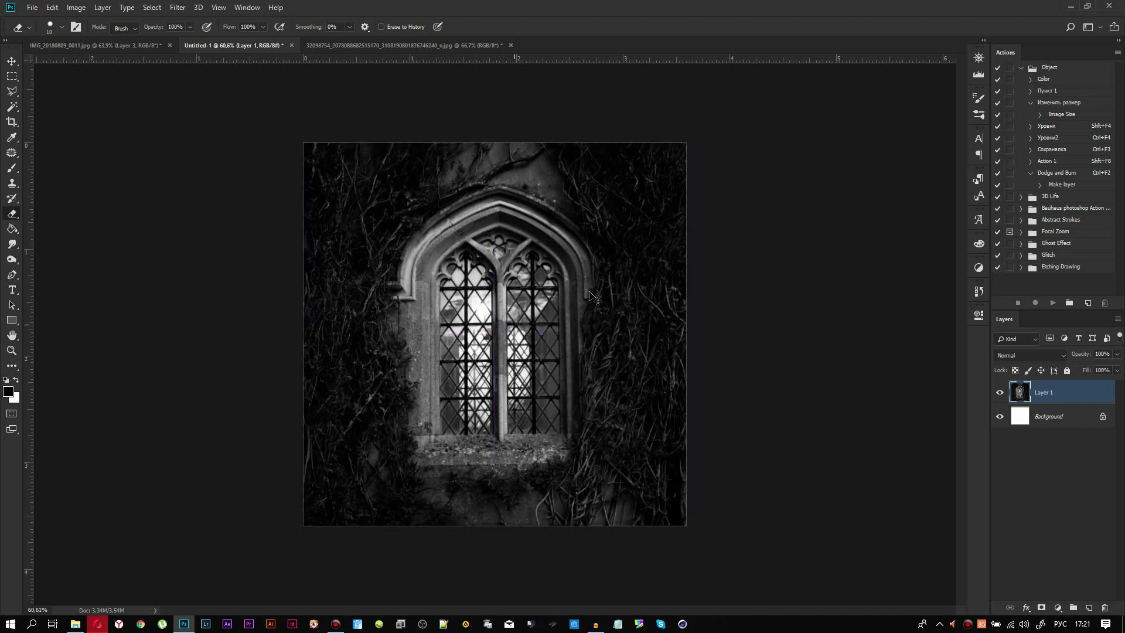
key("ctrl+t")
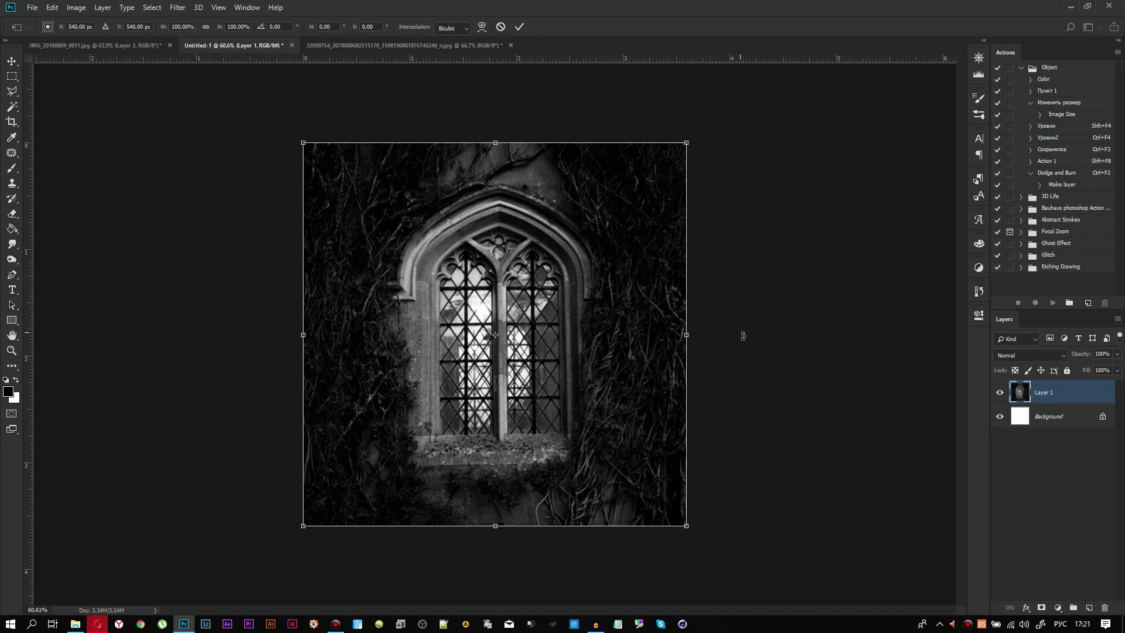
Rotate and enlarge the window photo slightly, nudging it up and left.
left_click_drag(742, 335, 743, 341)
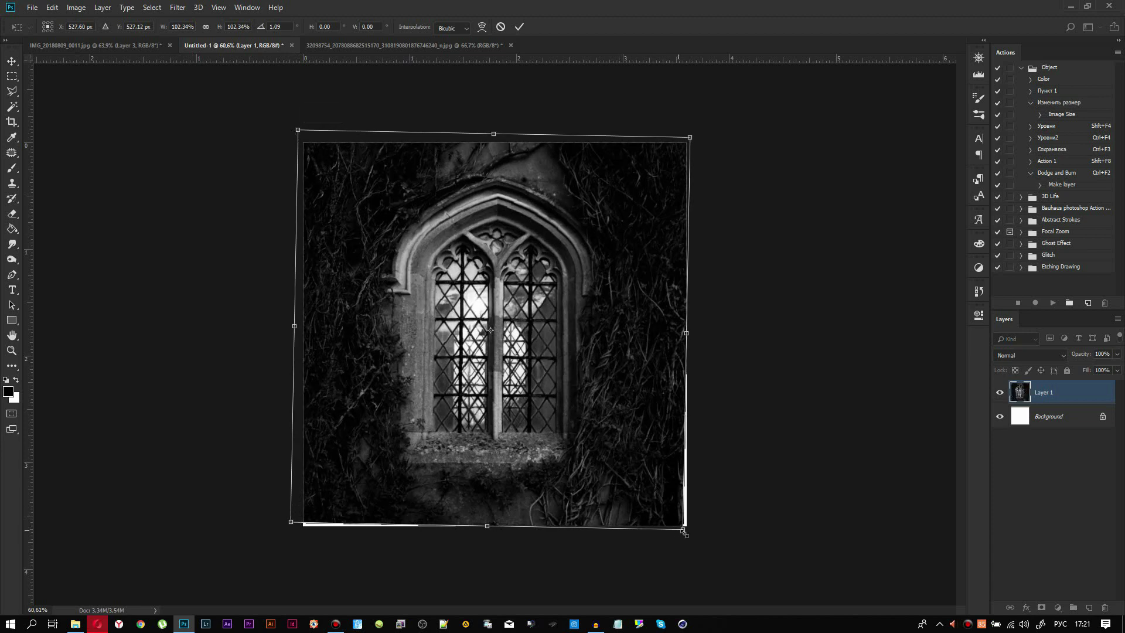
left_click_drag(683, 529, 691, 537)
key("e")
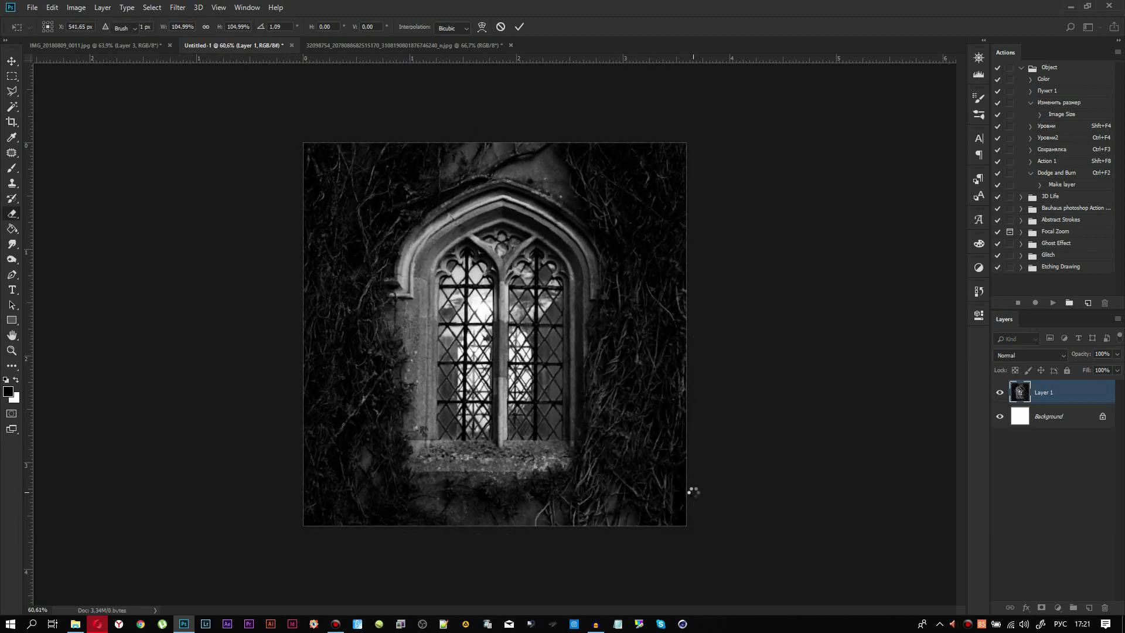
scroll(576, 404, "up", 3)
left_click_drag(552, 359, 546, 357)
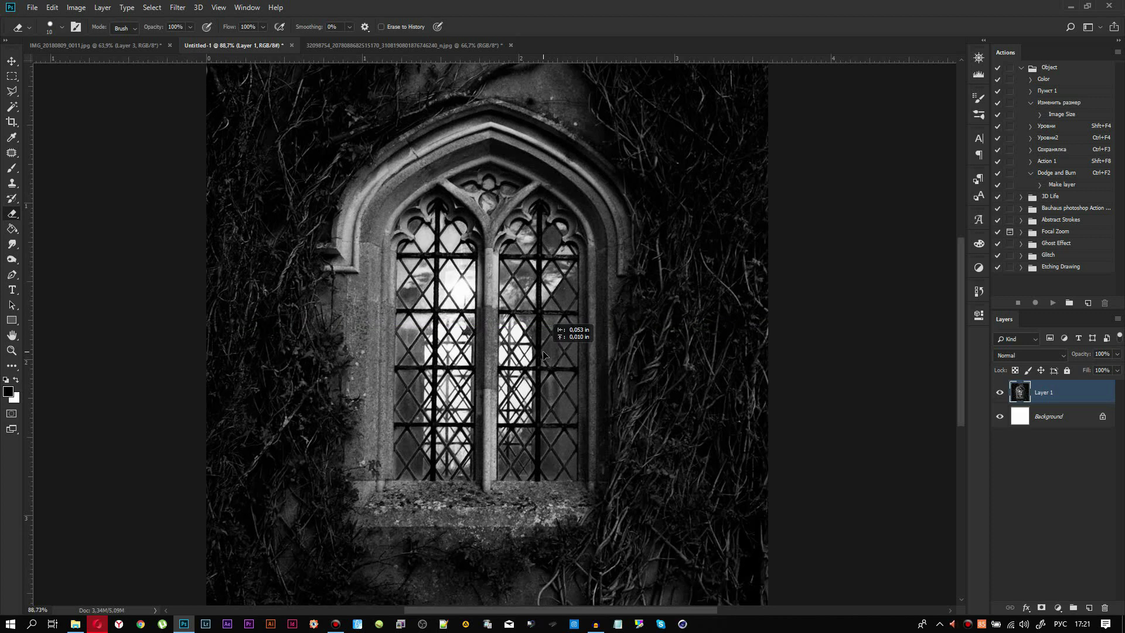
key("ctrl+t")
left_click_drag(869, 410, 877, 406)
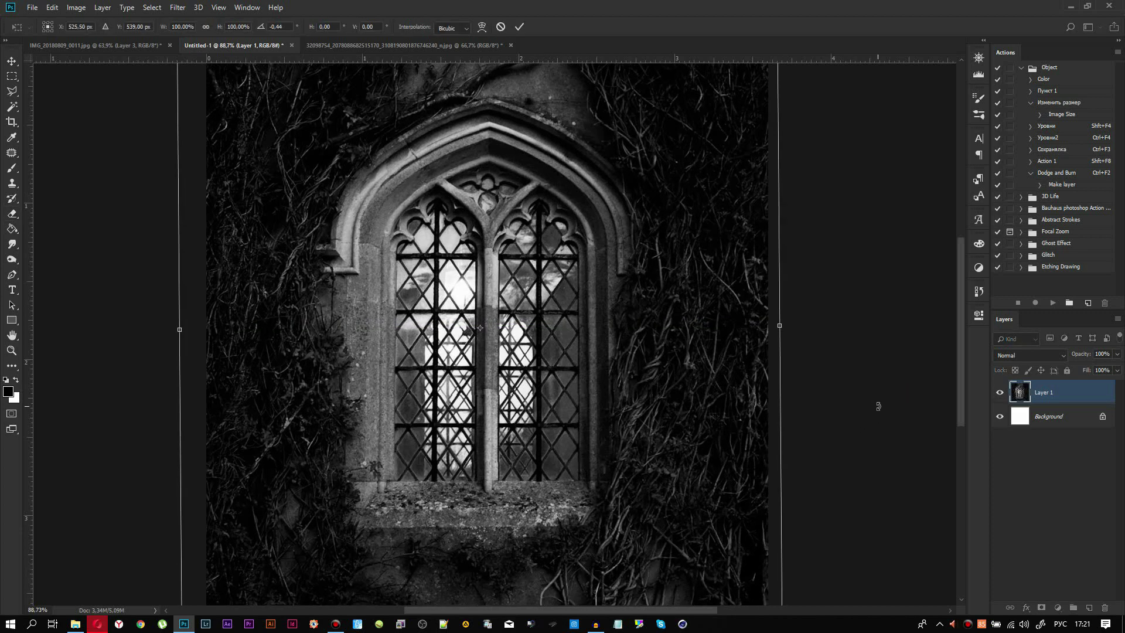
key("Return")
Add a vertical guide over the window and straighten the photo against it.
mouse_move(34, 154)
left_mouse_down()
mouse_move(493, 151)
mouse_move(393, 141)
left_mouse_up()
key("ctrl+t")
left_click_drag(881, 328, 902, 305)
key("e")
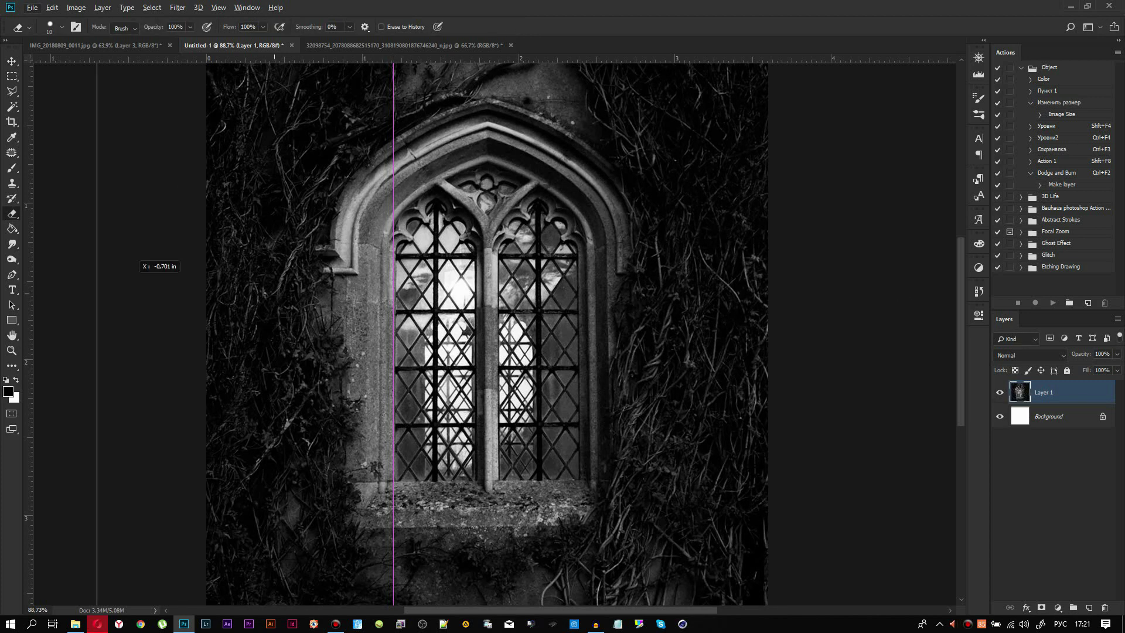
Move the guide to the canvas centre and centre the window photo on it.
scroll(248, 290, "down", 3)
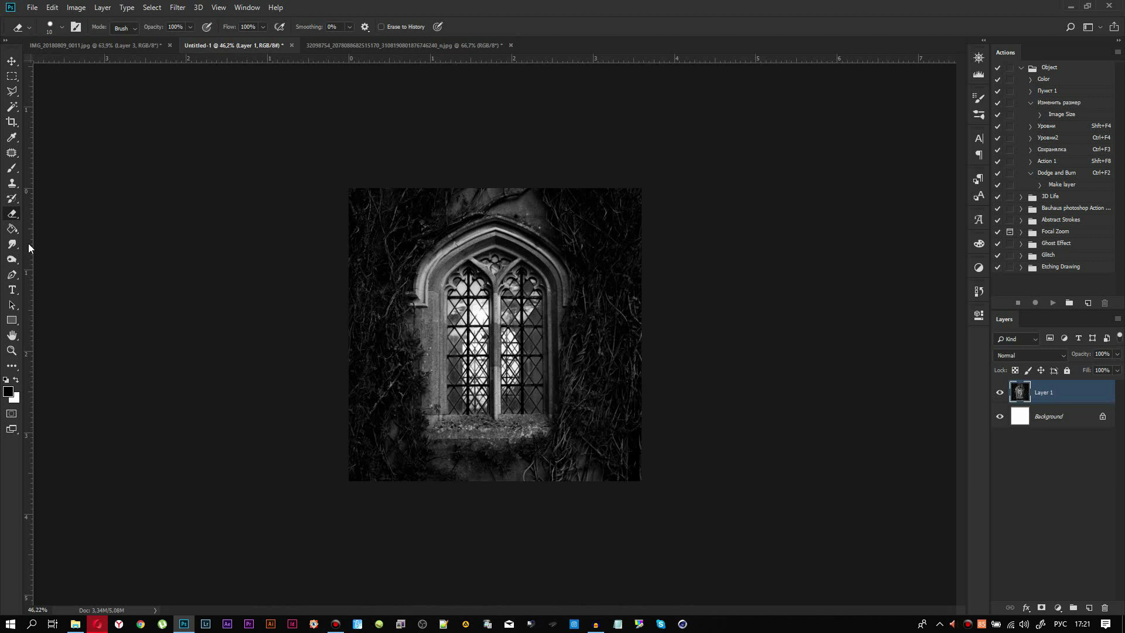
left_click_drag(30, 252, 491, 262)
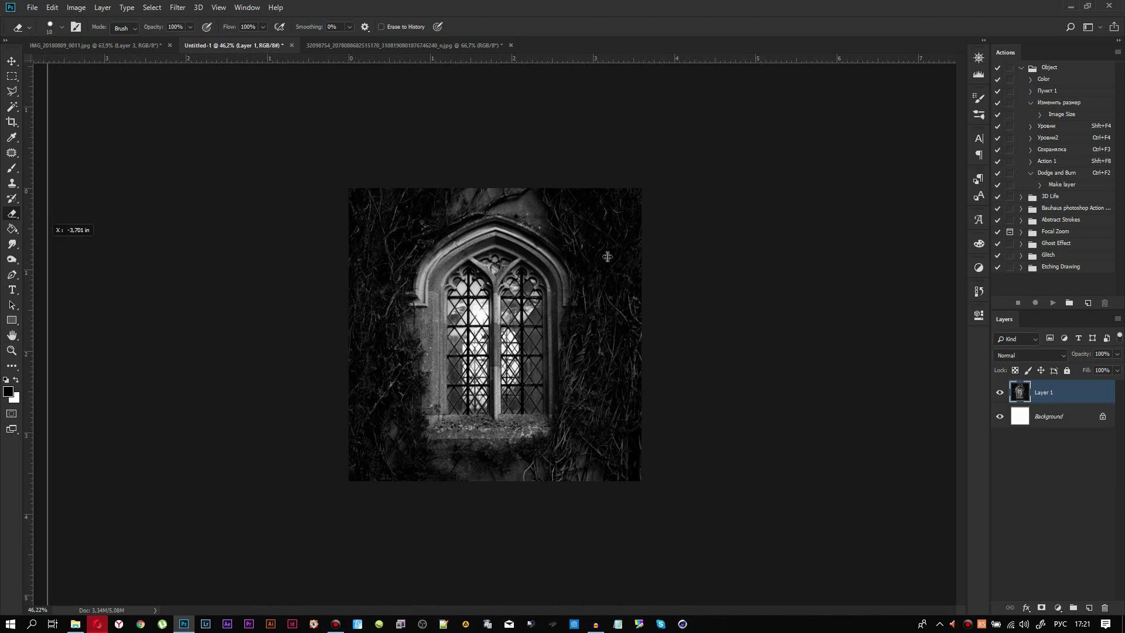
left_click_drag(491, 262, 495, 261)
scroll(515, 337, "up", 5)
key("ctrl+t")
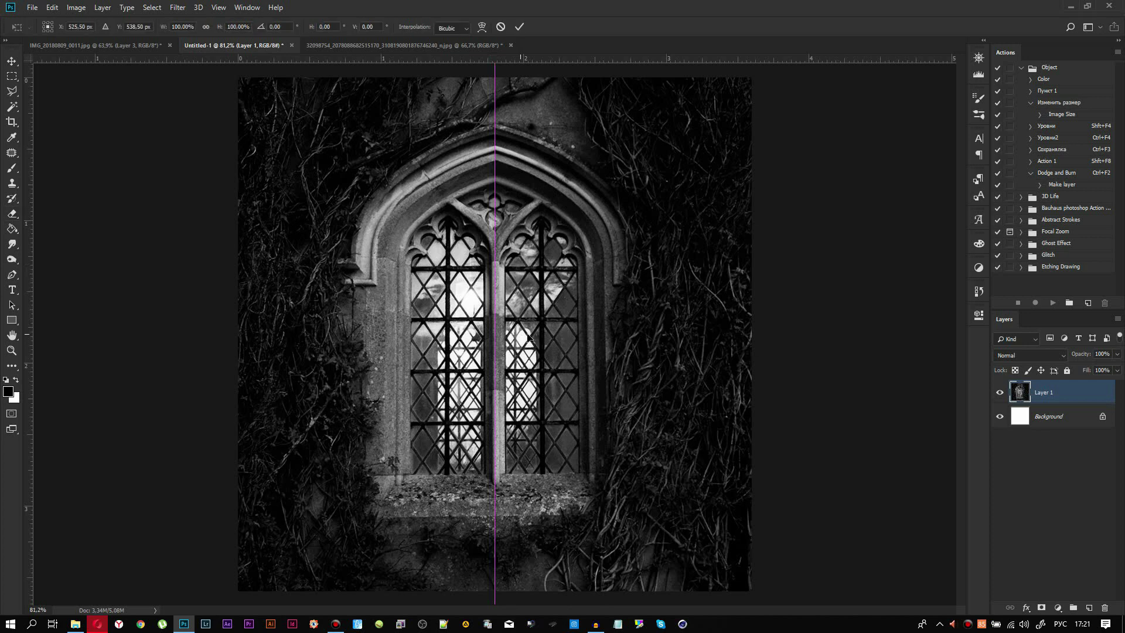
left_click_drag(530, 337, 533, 335)
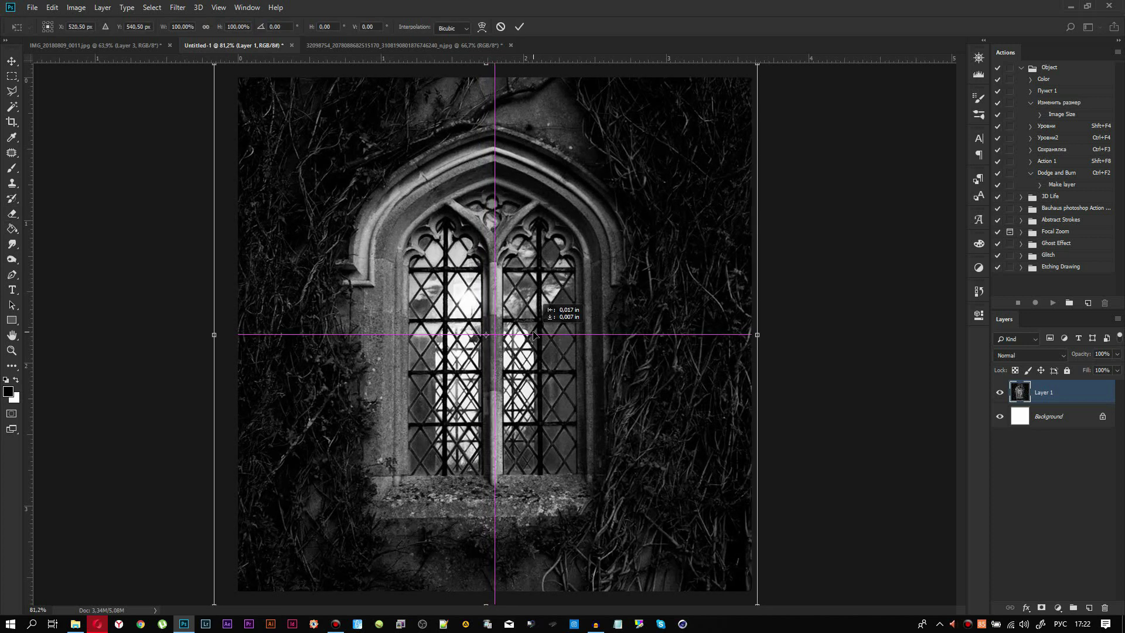
scroll(560, 324, "down", 3)
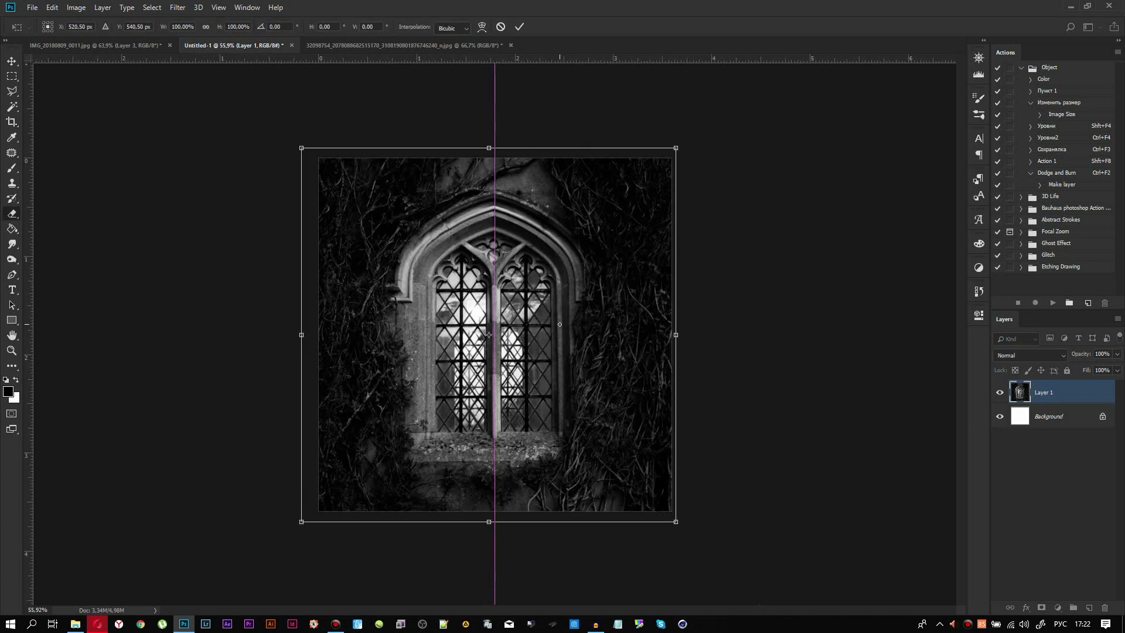
key("Return")
key("e")
Remove the vertical guide and switch to the original window photo document.
scroll(500, 328, "up", 4)
left_click_drag(492, 268, 17, 185)
scroll(449, 252, "down", 2)
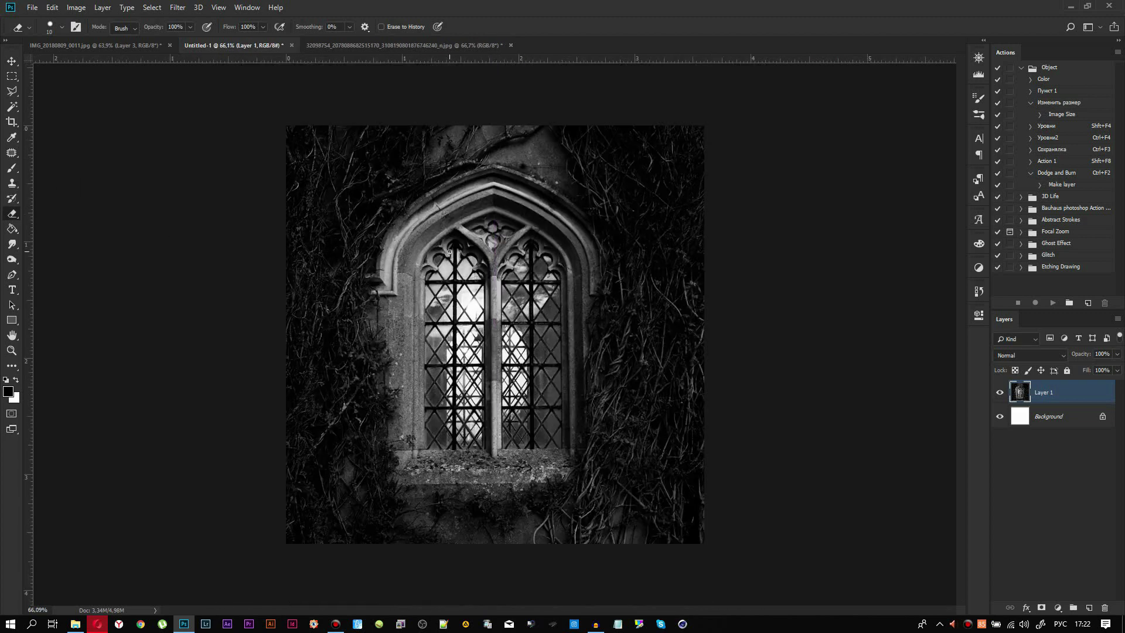
key("ctrl+e")
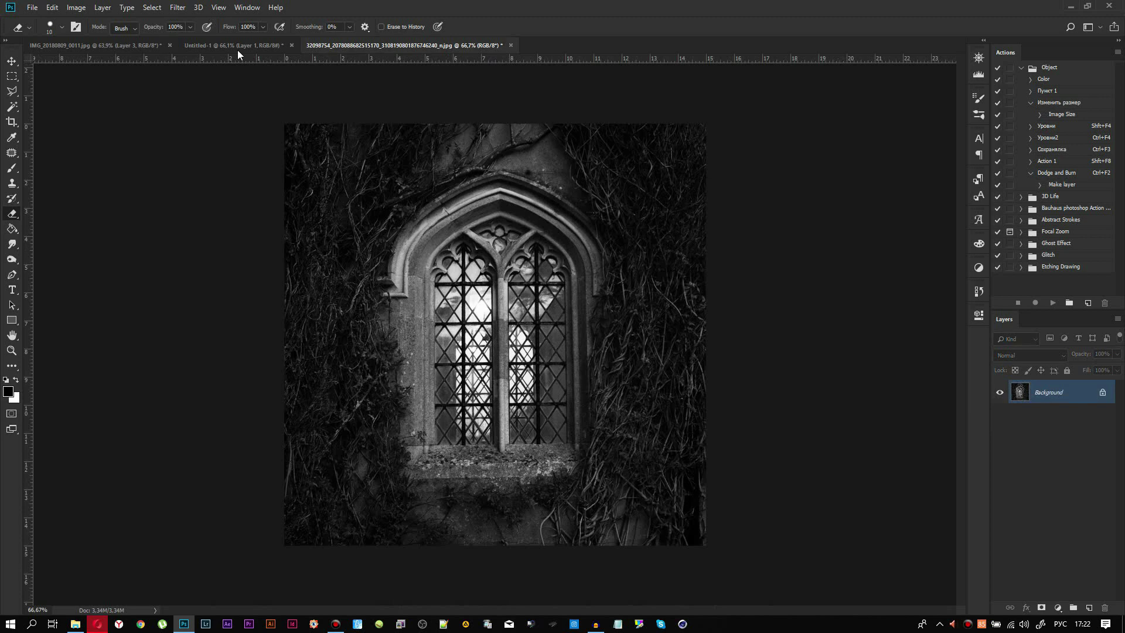
Bring the calligraphy lettering over the window as Layer 2 and invert it to light grey.
left_click(509, 45)
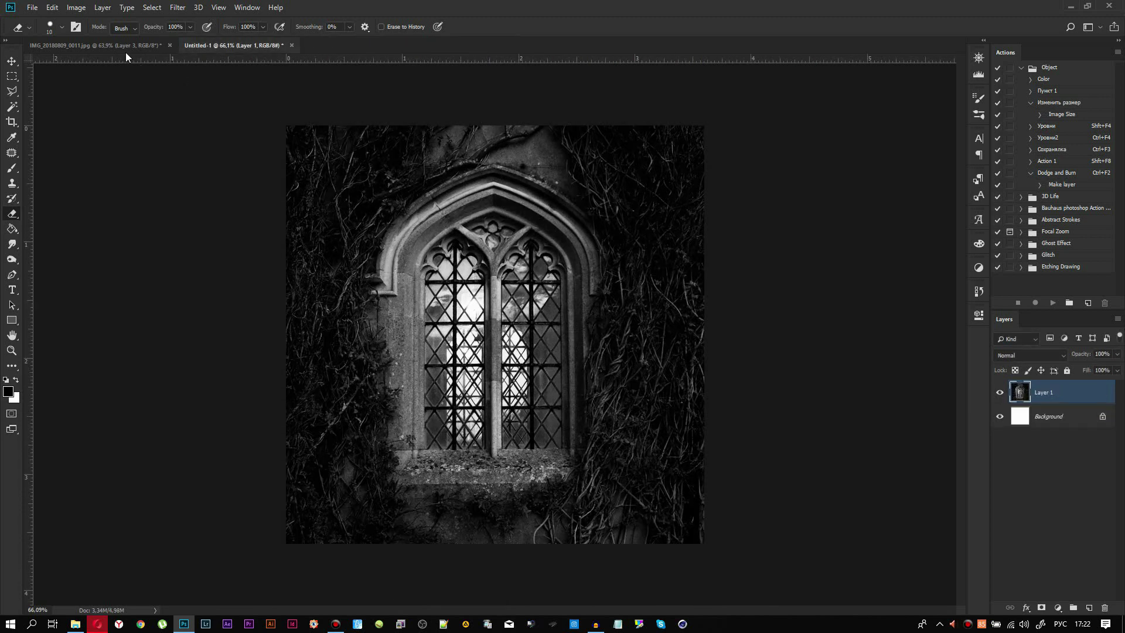
left_click(139, 46)
left_click_drag(469, 291, 439, 273)
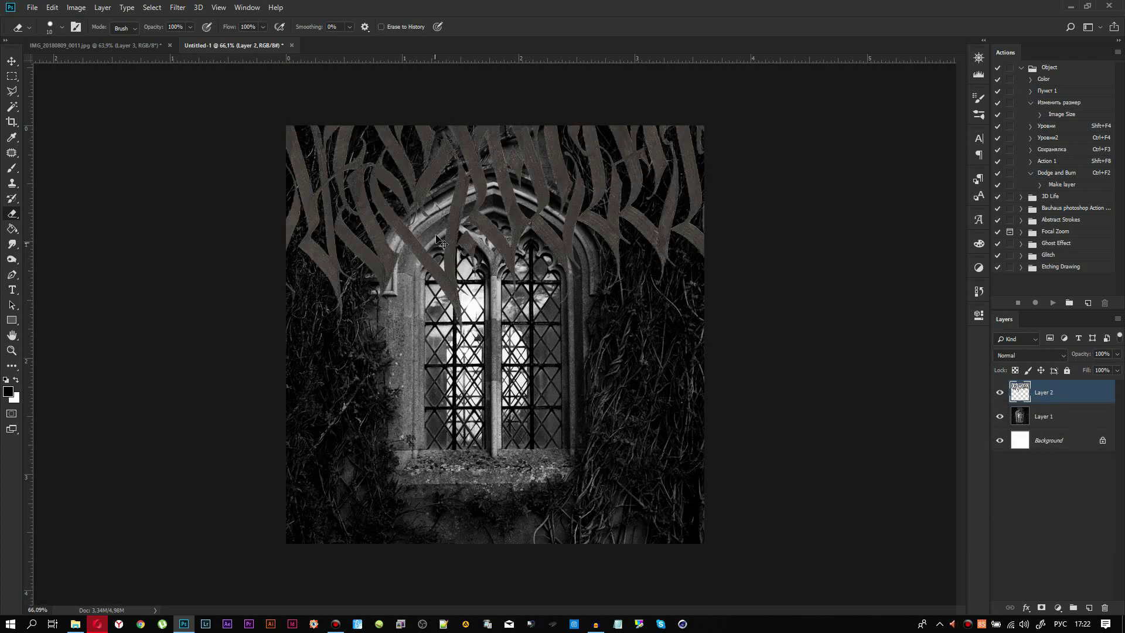
left_click_drag(457, 212, 474, 393)
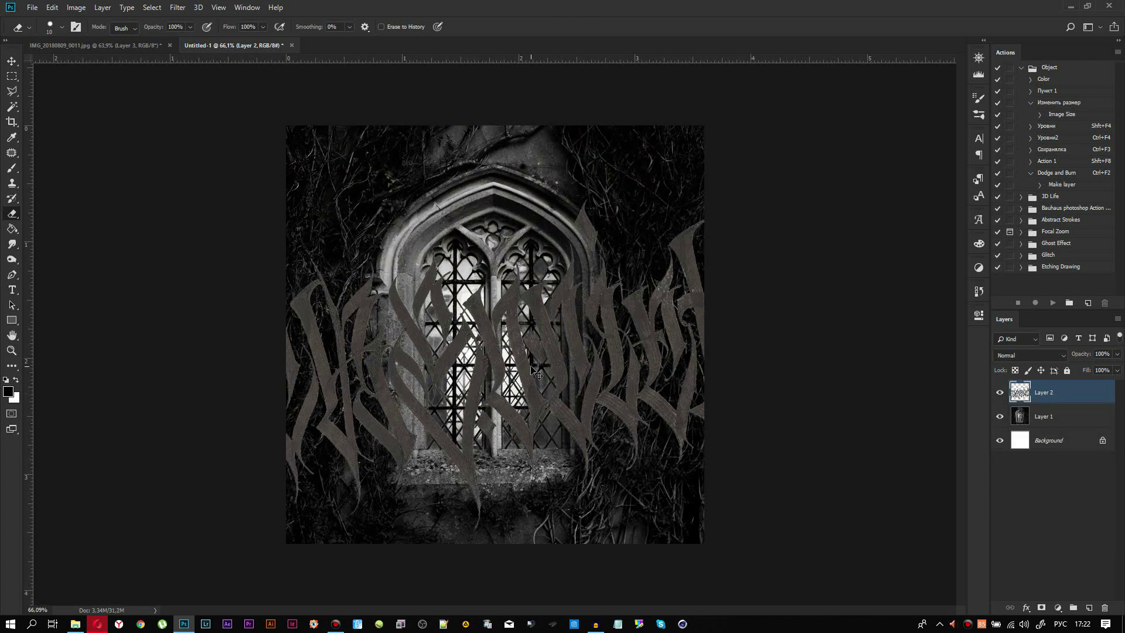
key("ctrl+i")
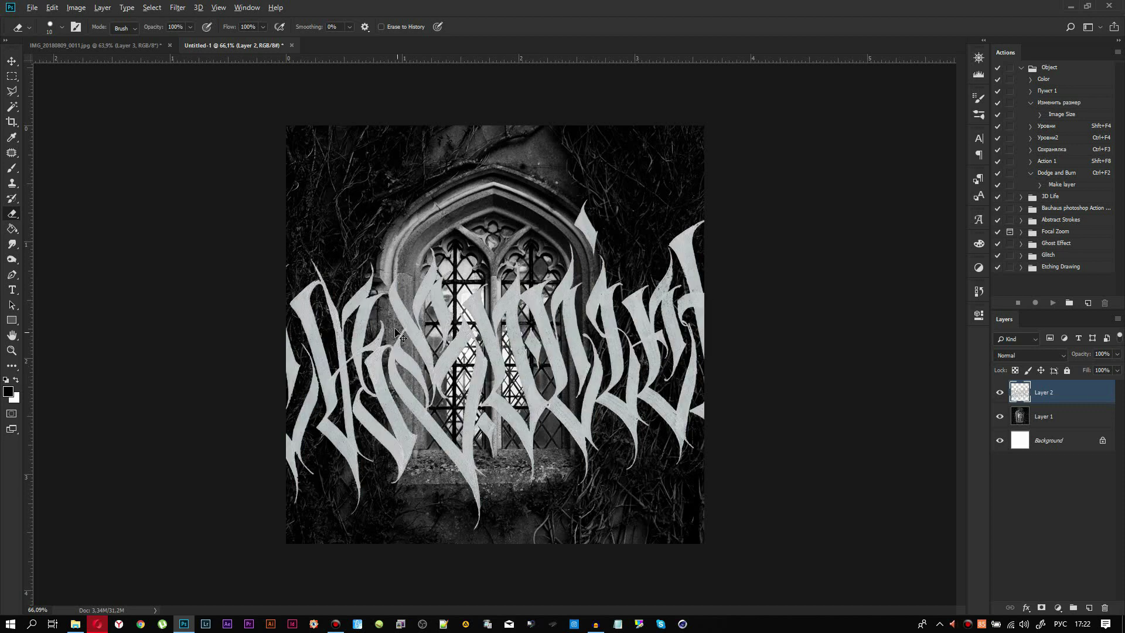
key("ctrl+t")
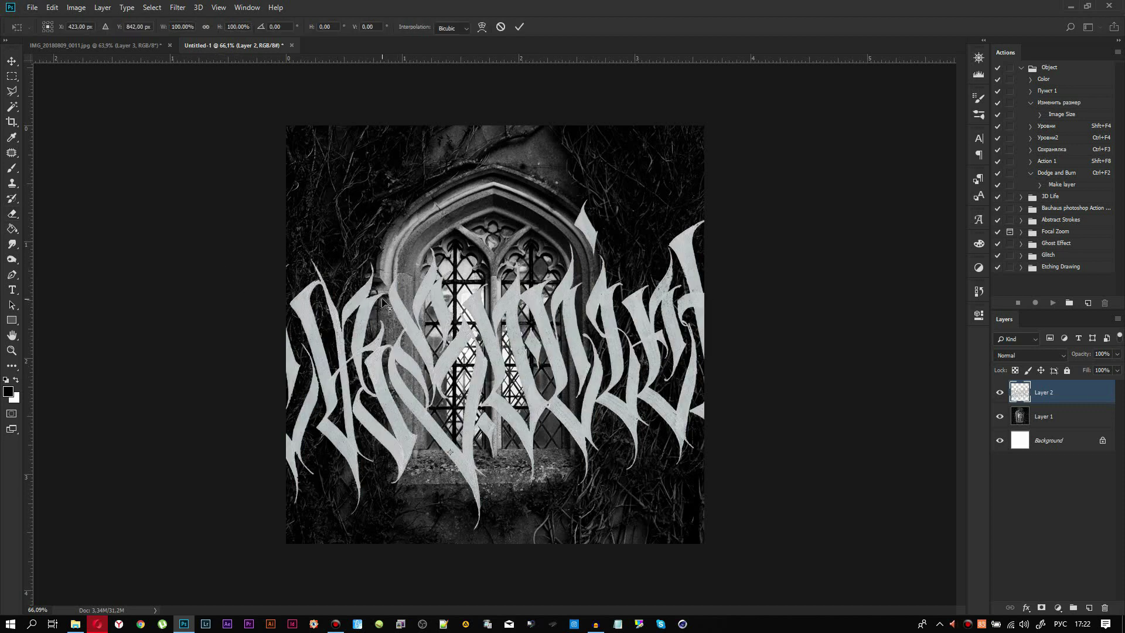
Scale the pale lettering down to about 49.5% and centre it across the window.
key("ctrl+0")
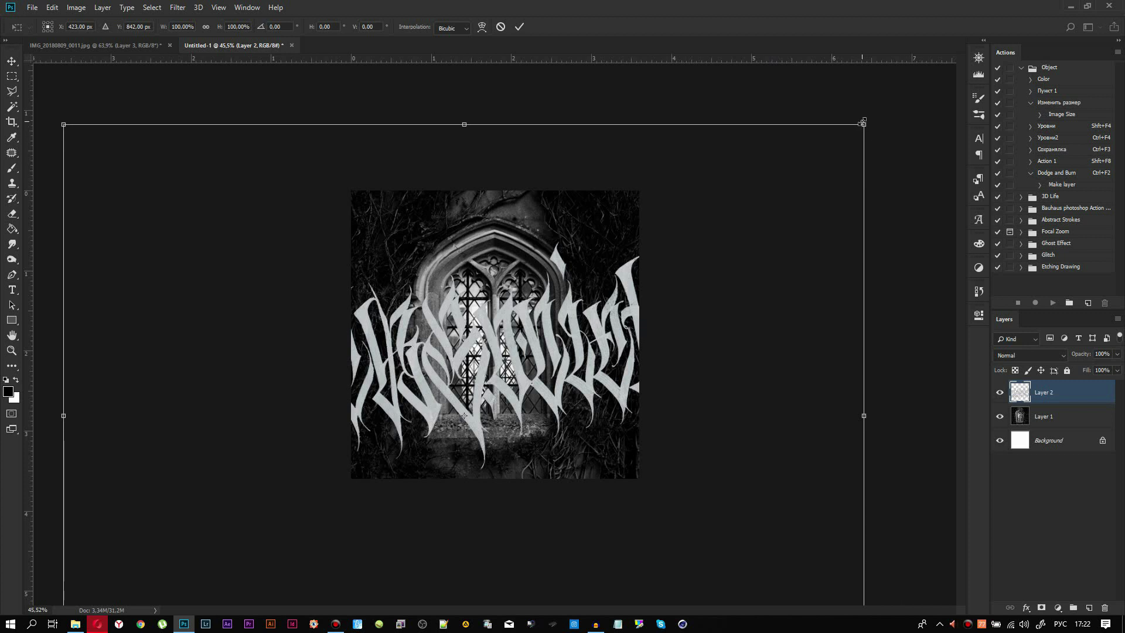
left_click_drag(863, 125, 552, 350)
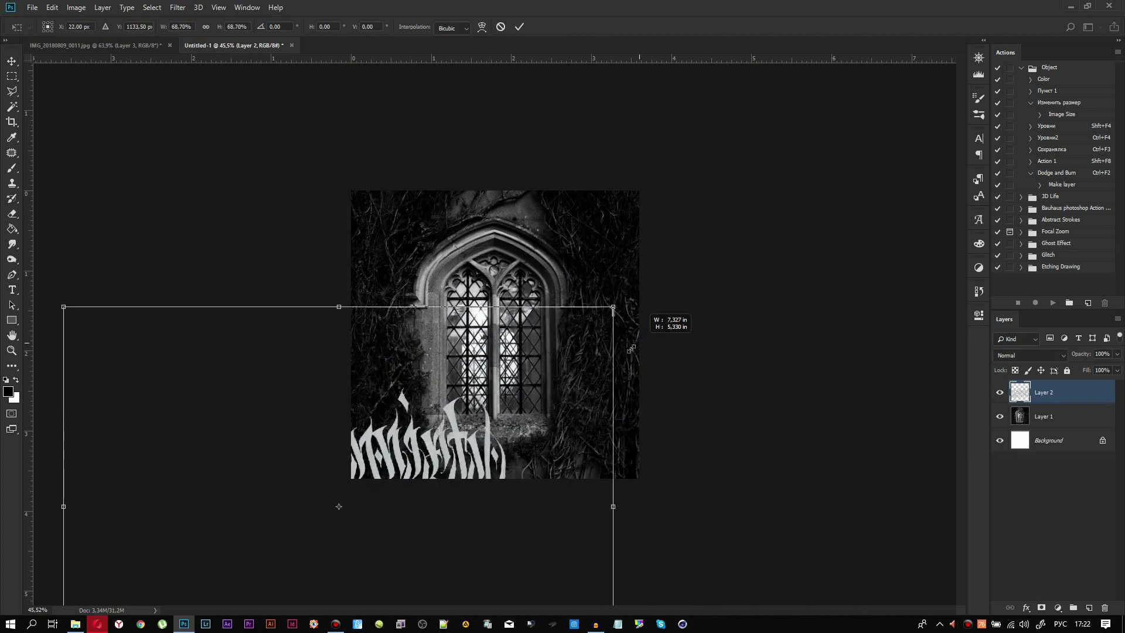
left_click_drag(378, 435, 558, 274)
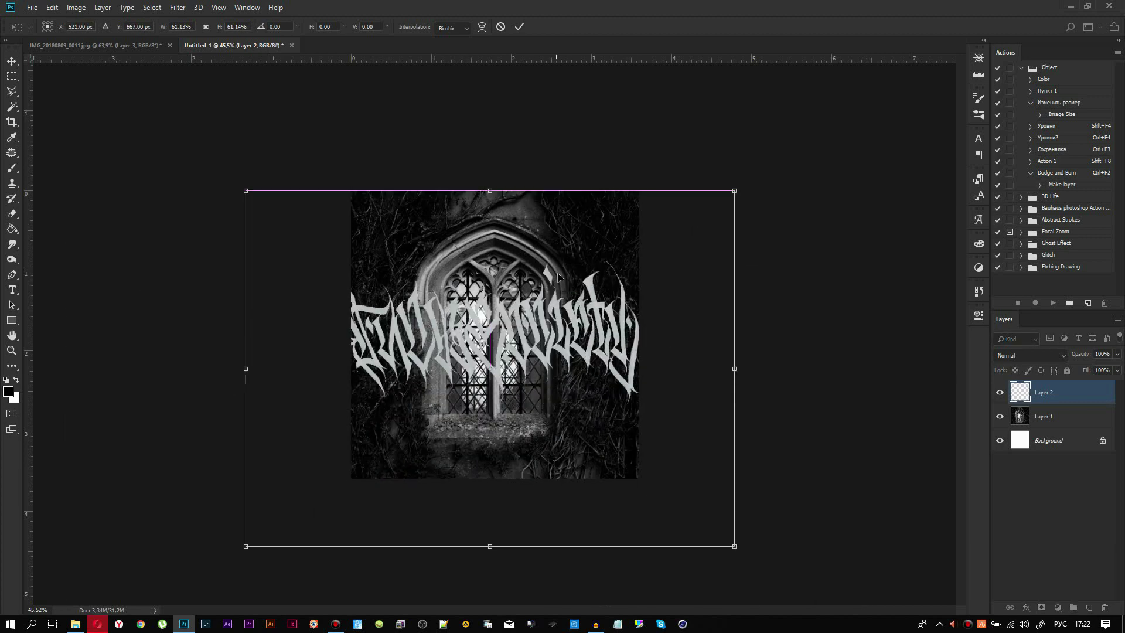
scroll(496, 366, "up", 1)
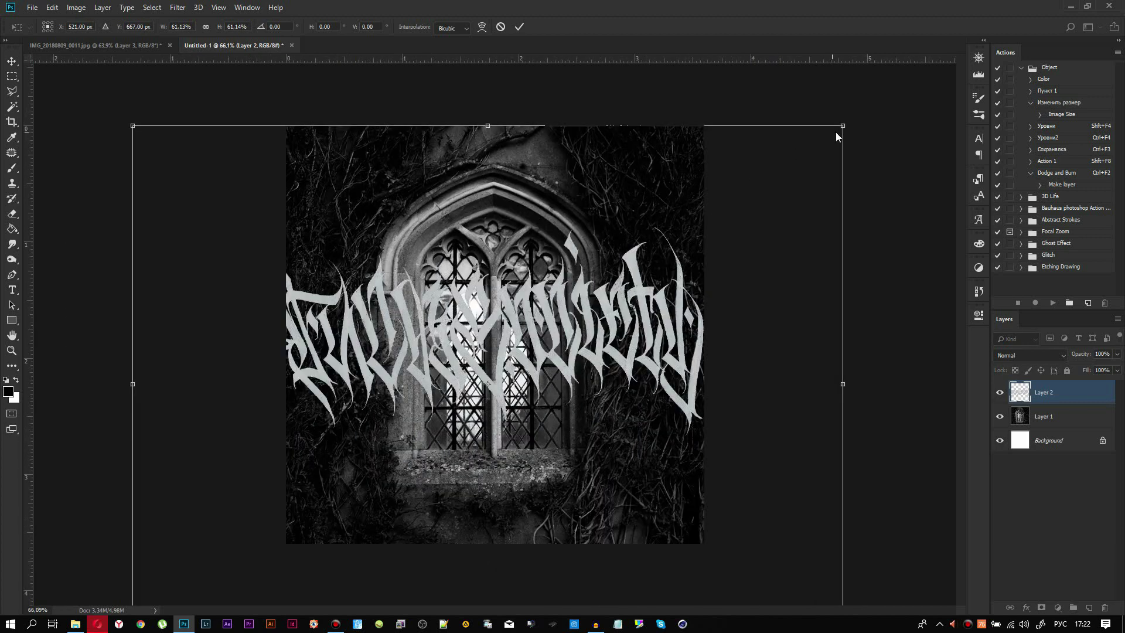
left_click_drag(844, 124, 669, 235)
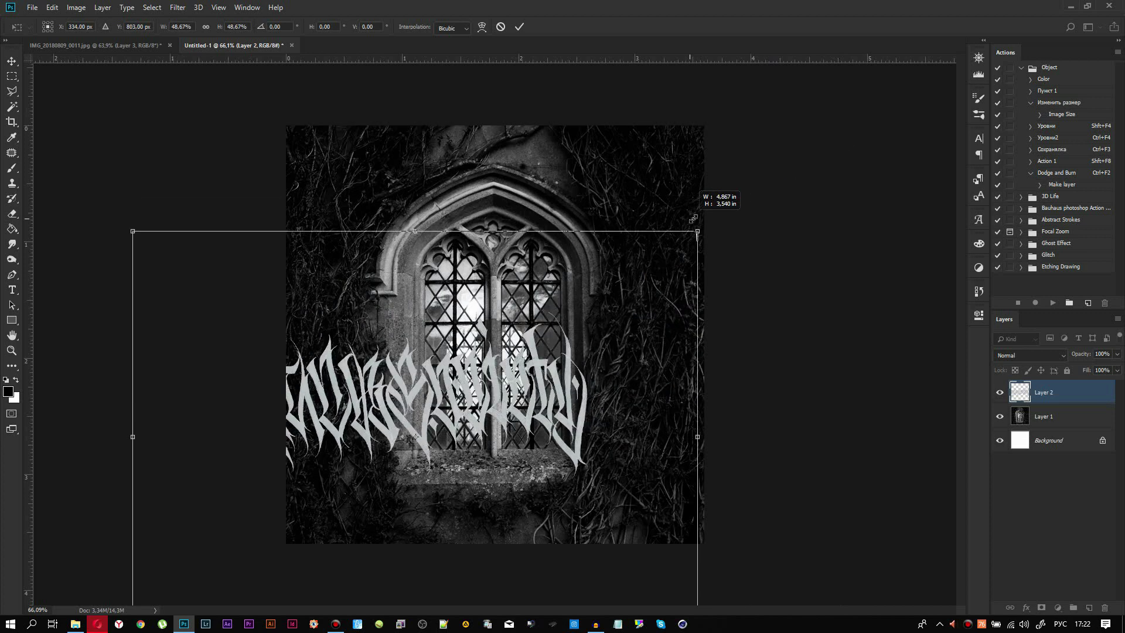
left_click_drag(507, 324, 582, 277)
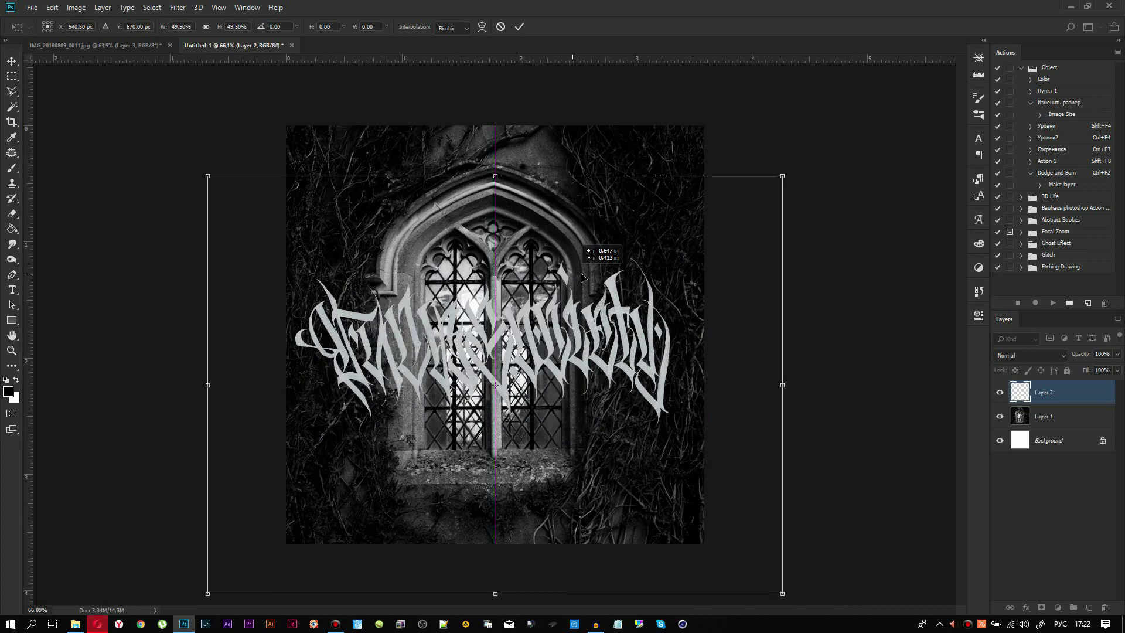
key("e")
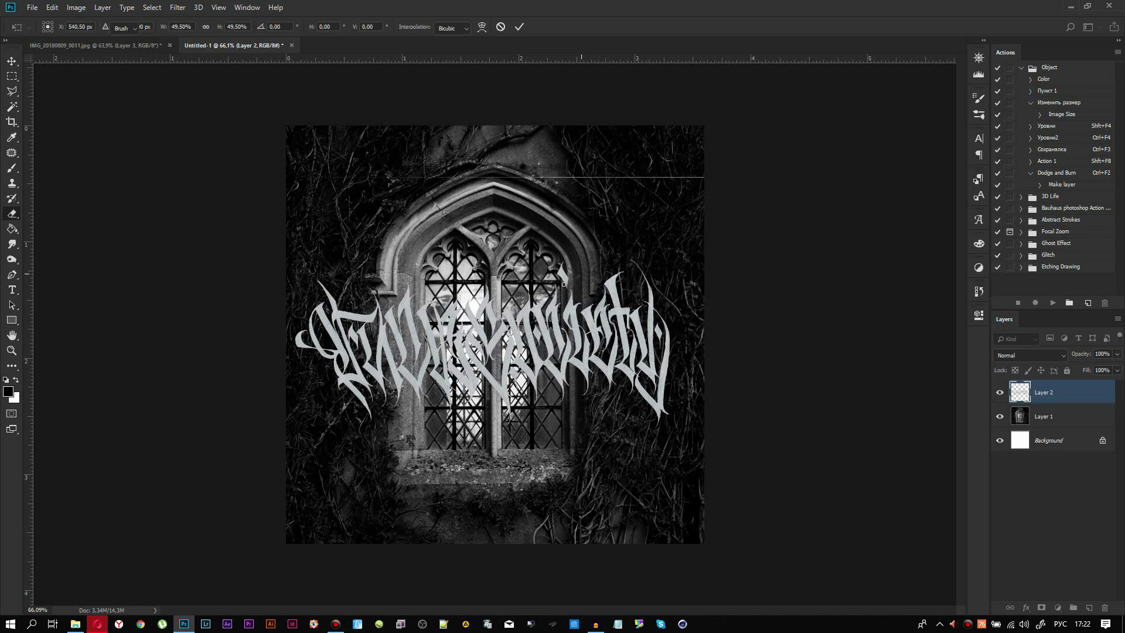
scroll(525, 380, "up", 2)
scroll(594, 160, "up", 2)
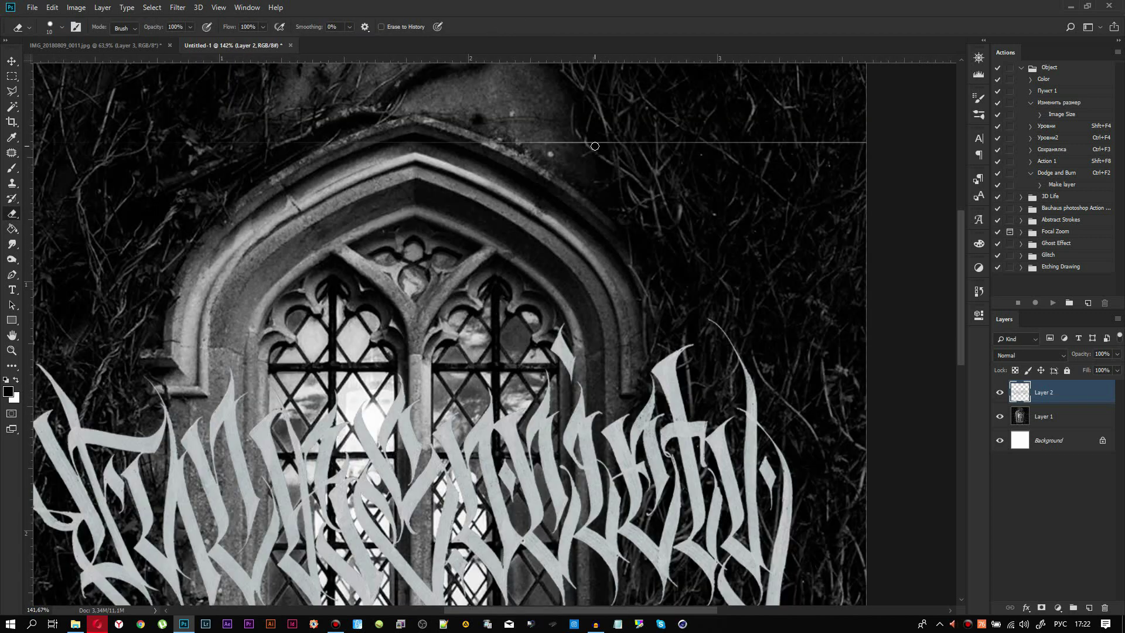
scroll(593, 159, "up", 2)
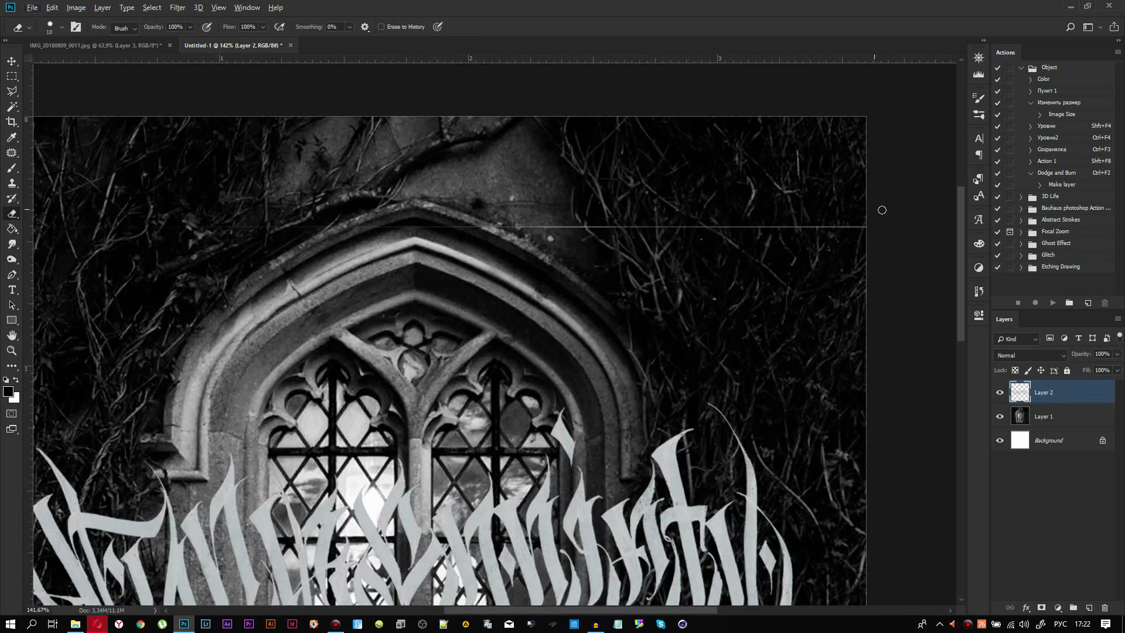
scroll(869, 226, "down", 3)
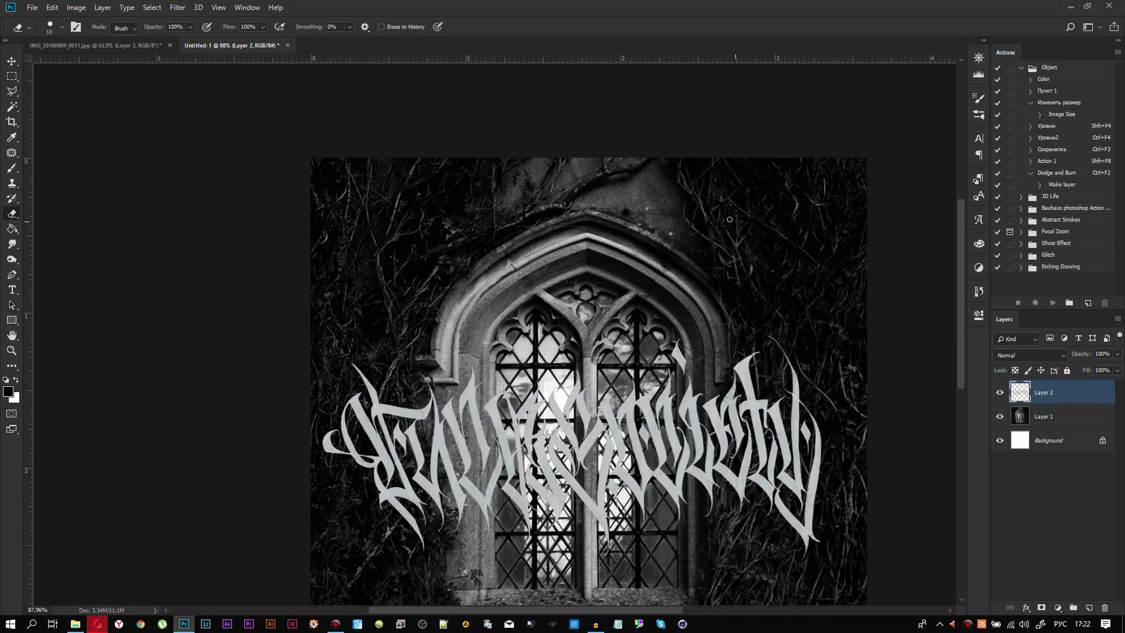
scroll(676, 227, "down", 3)
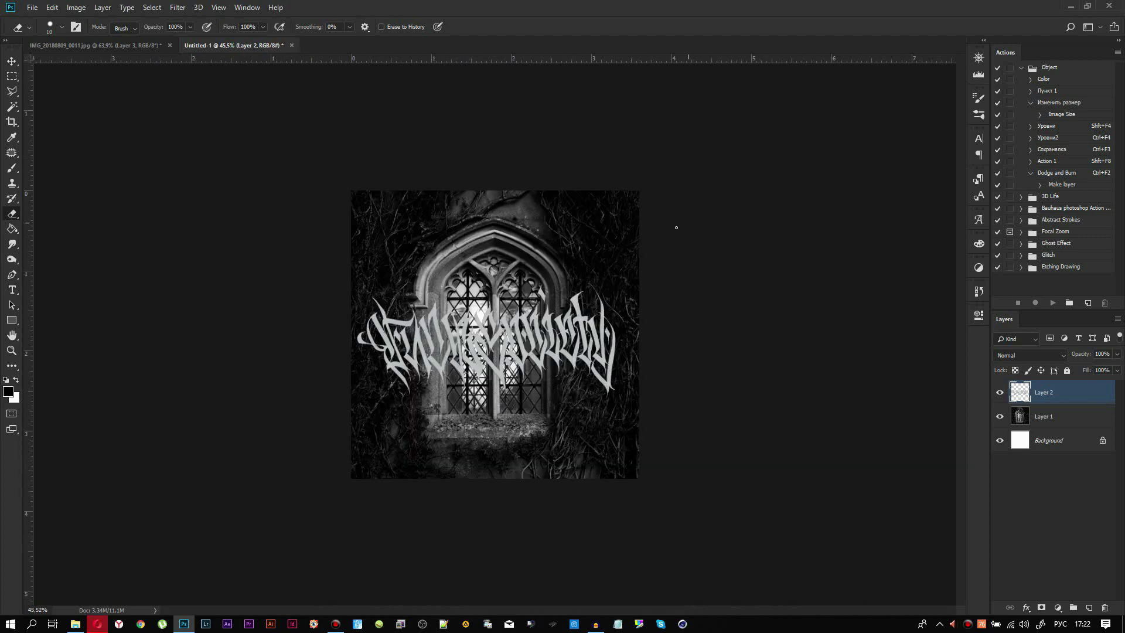
scroll(482, 460, "up", 2)
scroll(469, 471, "up", 2)
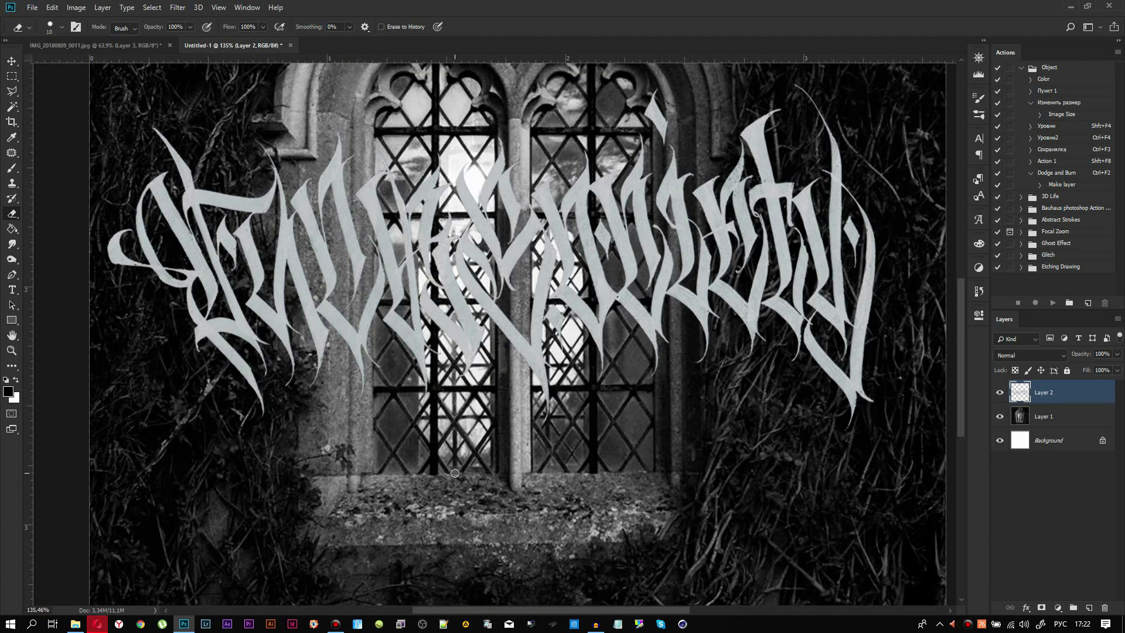
scroll(450, 444, "down", 2)
scroll(454, 440, "down", 2)
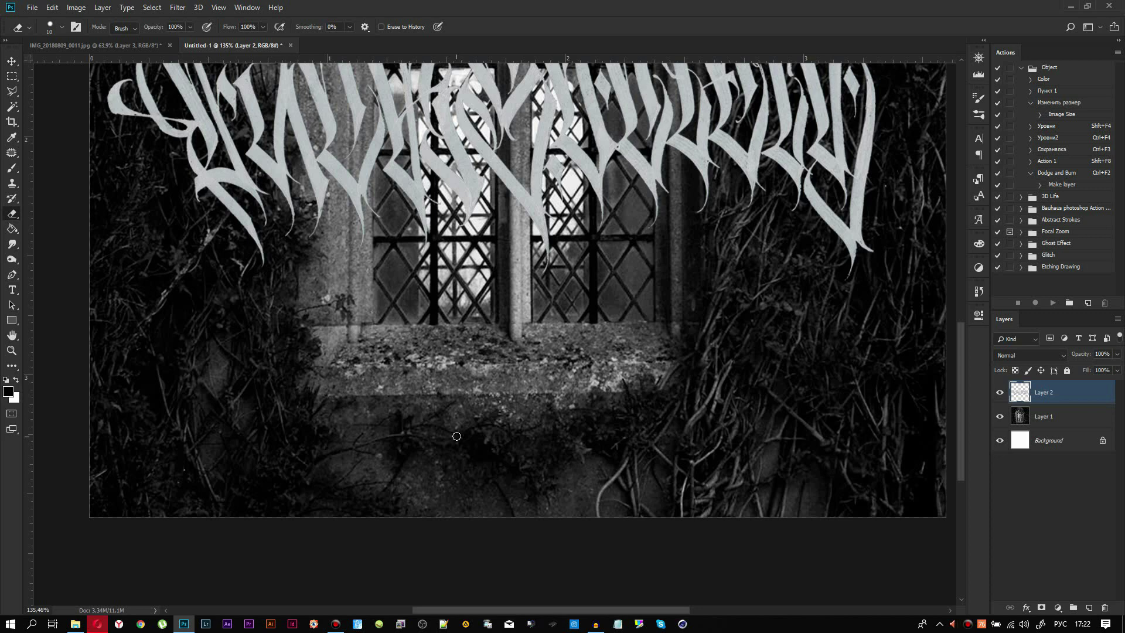
scroll(447, 334, "down", 2)
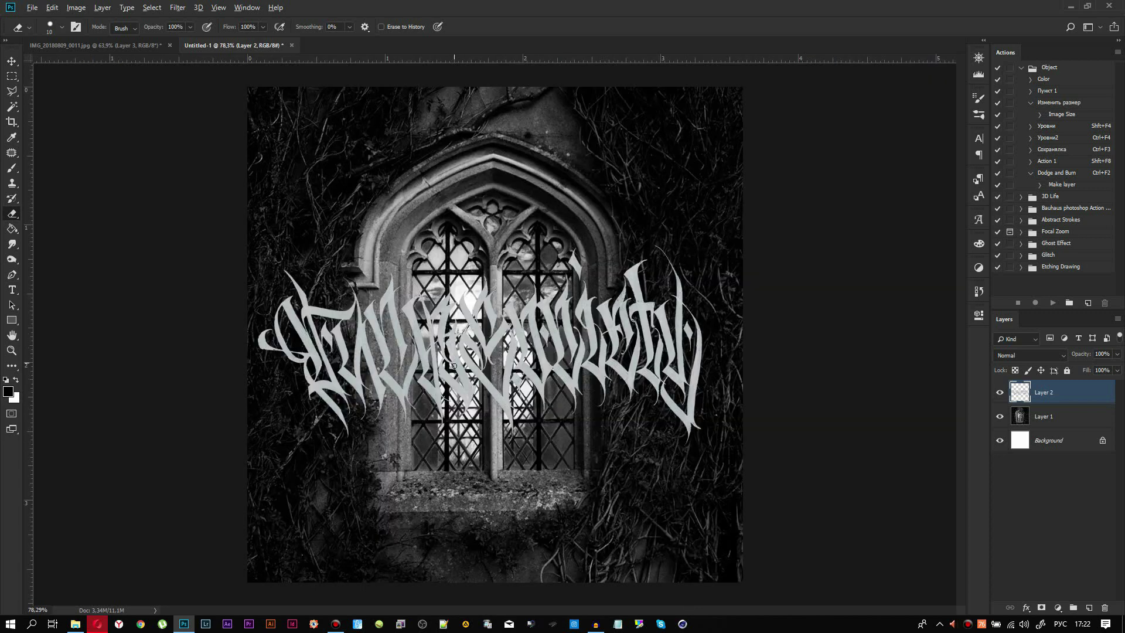
scroll(454, 366, "up", 2)
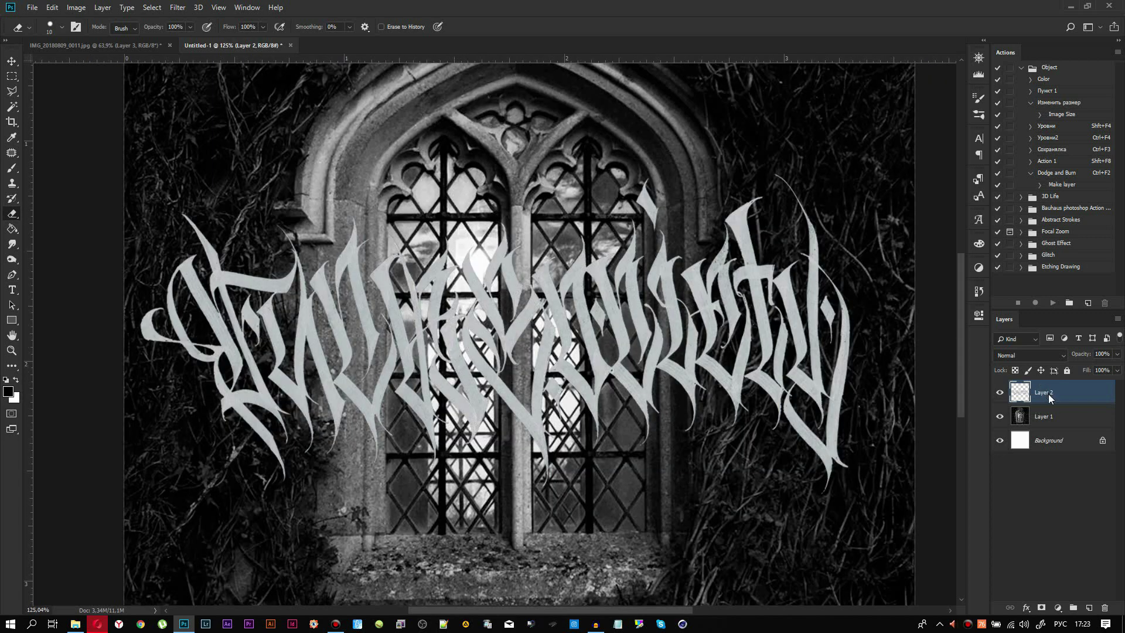
right_click(1049, 393)
Open the lettering's layer styles, enable outer glow, and try green, grey and white presets.
key("Escape")
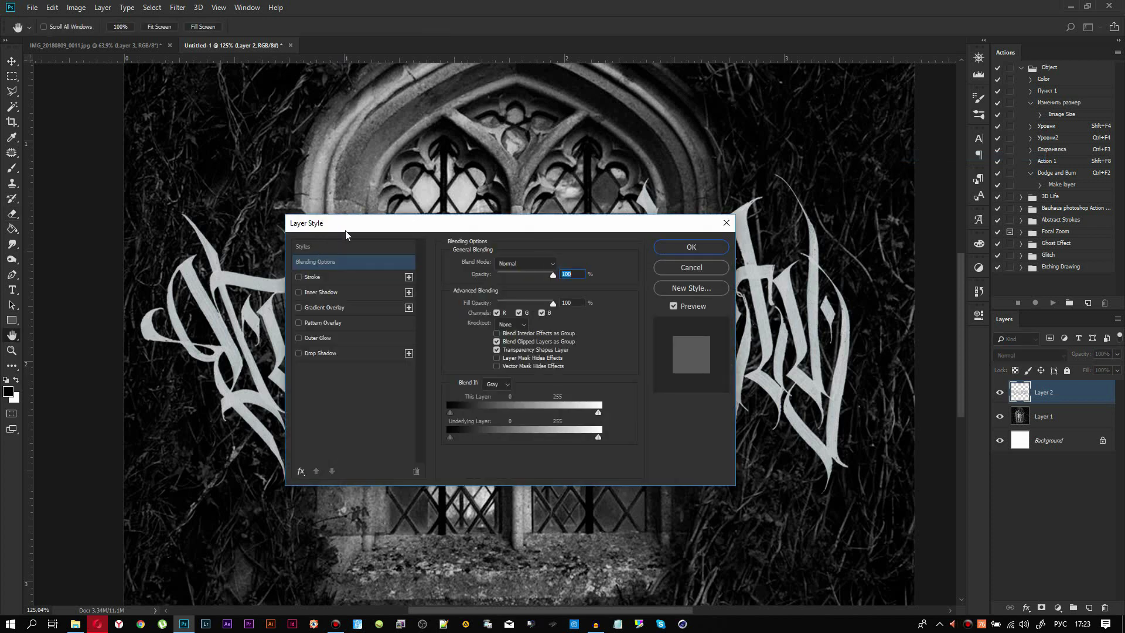
left_click(303, 246)
left_click_drag(352, 223, 643, 215)
left_click(644, 329)
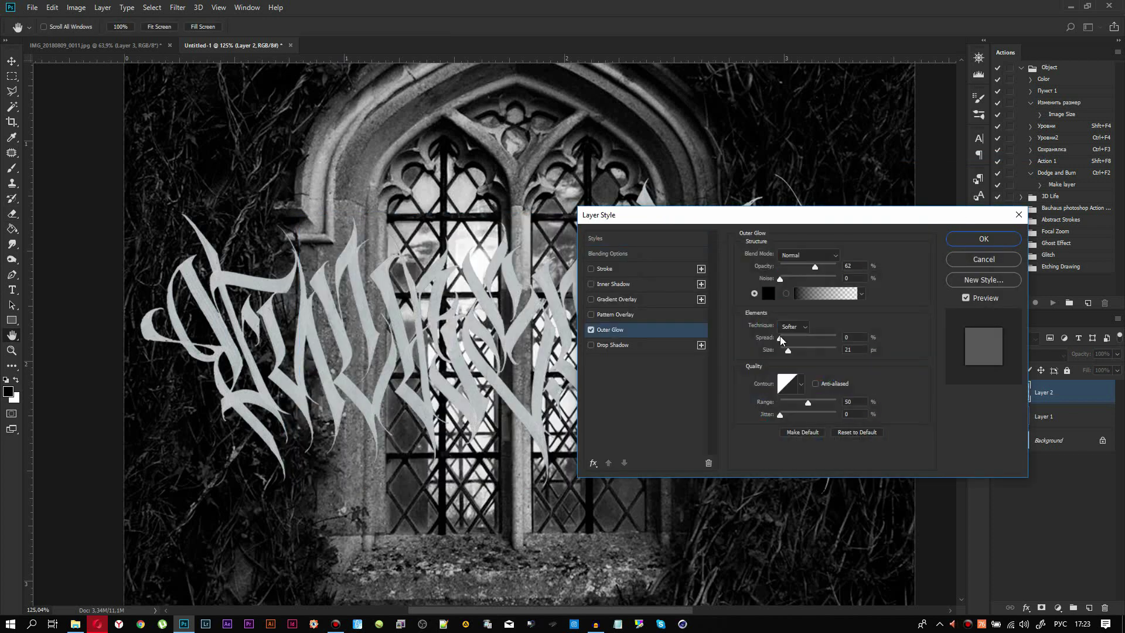
left_click(653, 239)
left_click(781, 305)
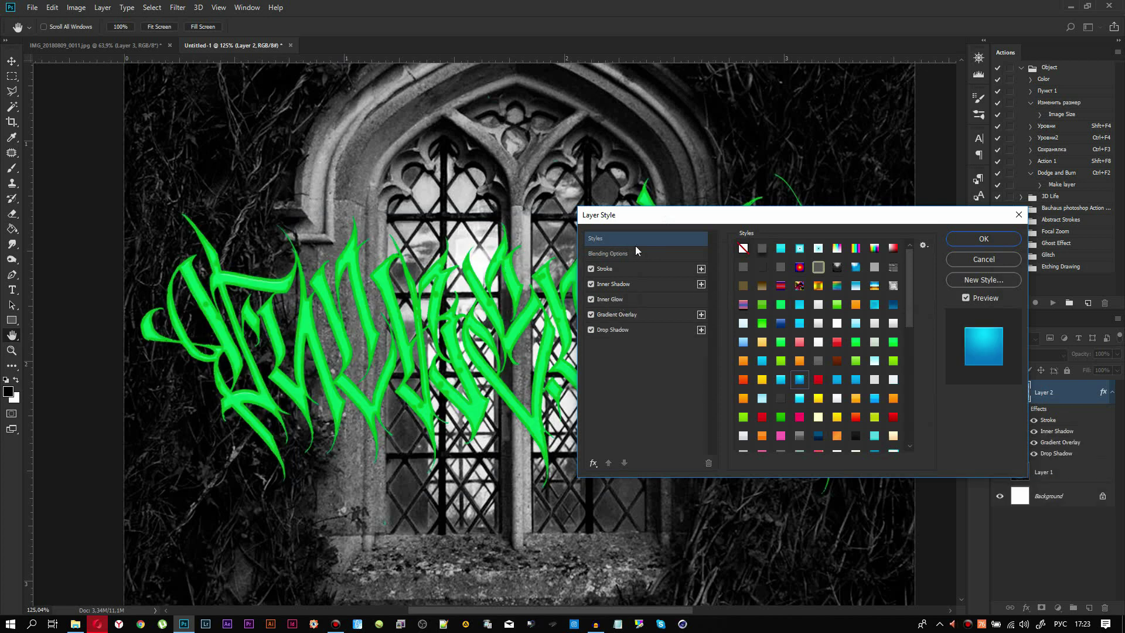
scroll(810, 358, "down", 1)
left_click(817, 351)
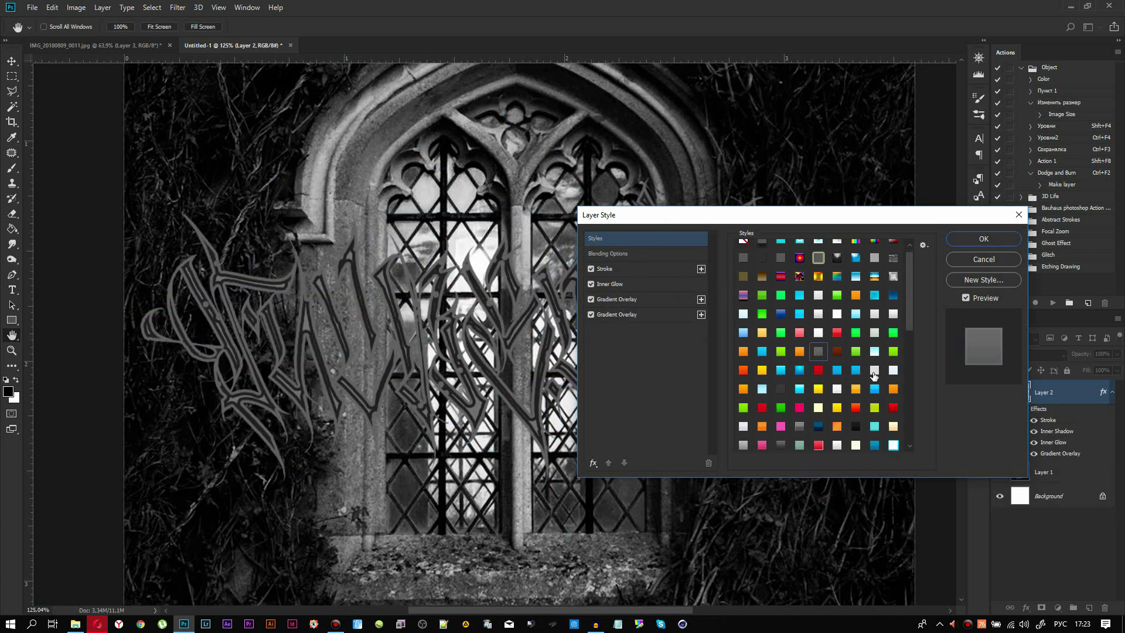
left_click(837, 388)
left_click(874, 369)
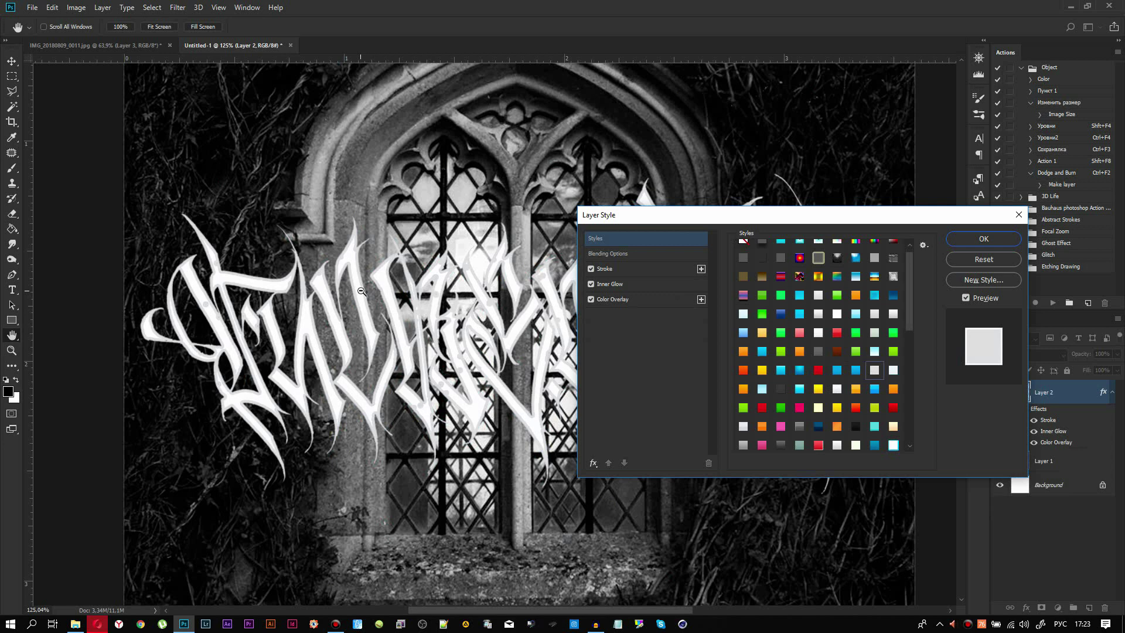
Try green and orange presets, settle on golden orange, and remove the outline and dots.
scroll(360, 287, "down", 1)
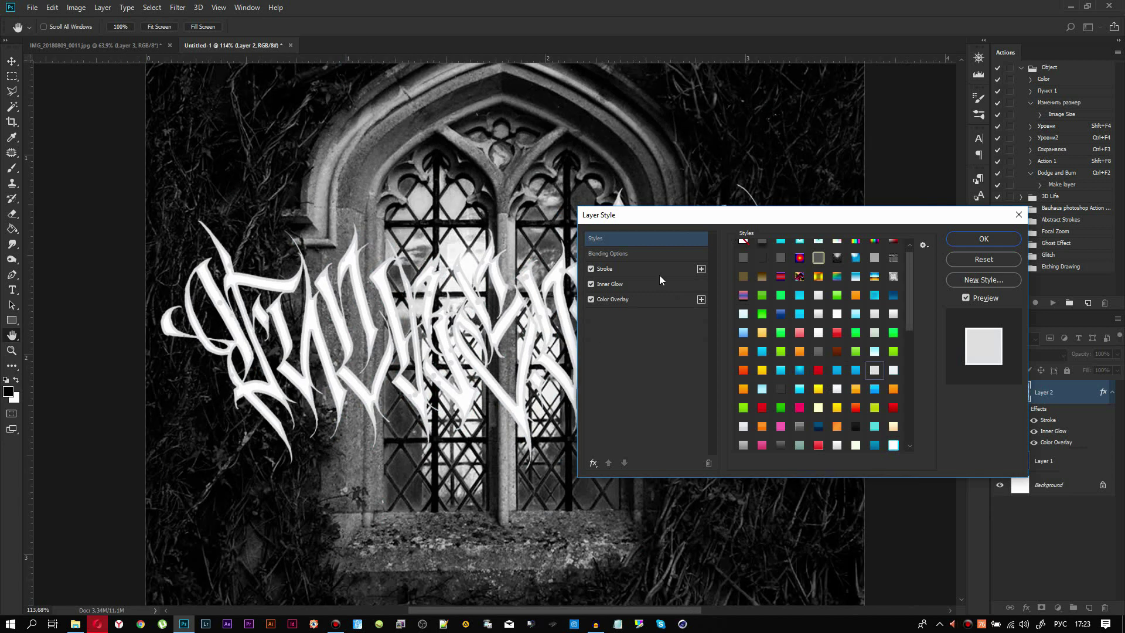
left_click(762, 313)
left_click(768, 330)
key("ctrl+z")
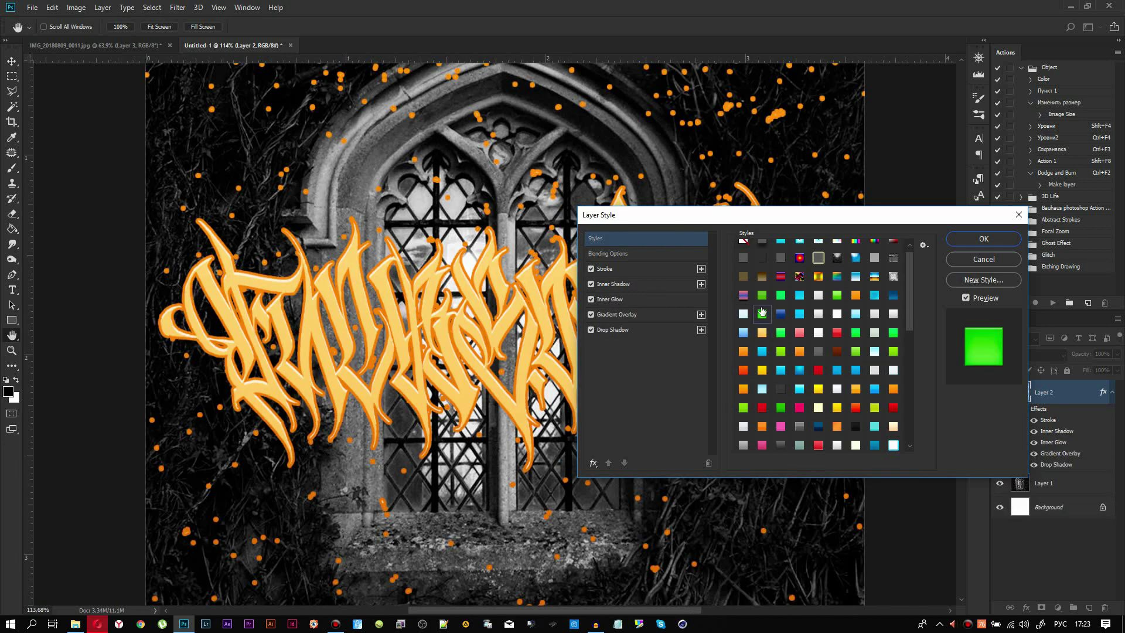
left_click(762, 332)
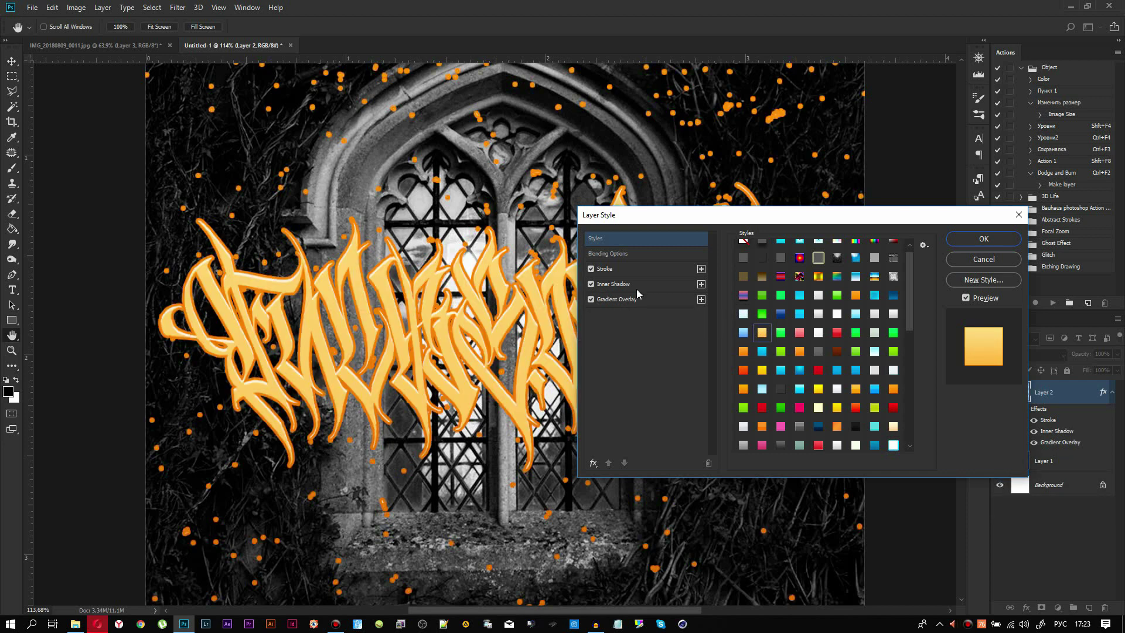
left_click(590, 269)
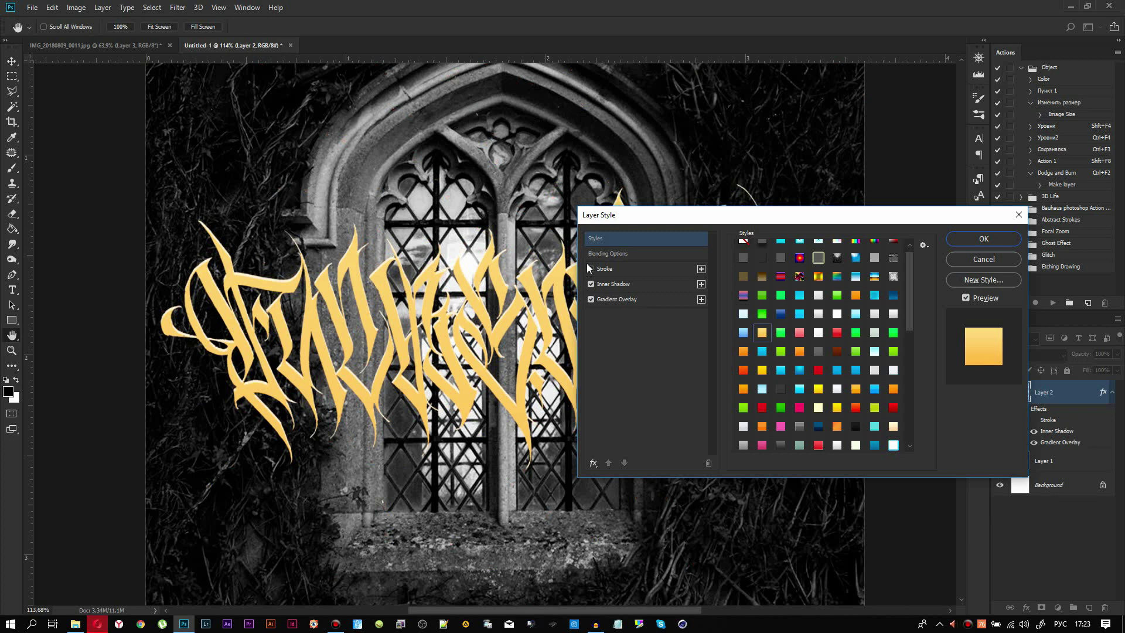
left_click_drag(909, 325, 910, 365)
Apply a red gradient preset style and open its Gradient Overlay gradient editor.
left_click(812, 397)
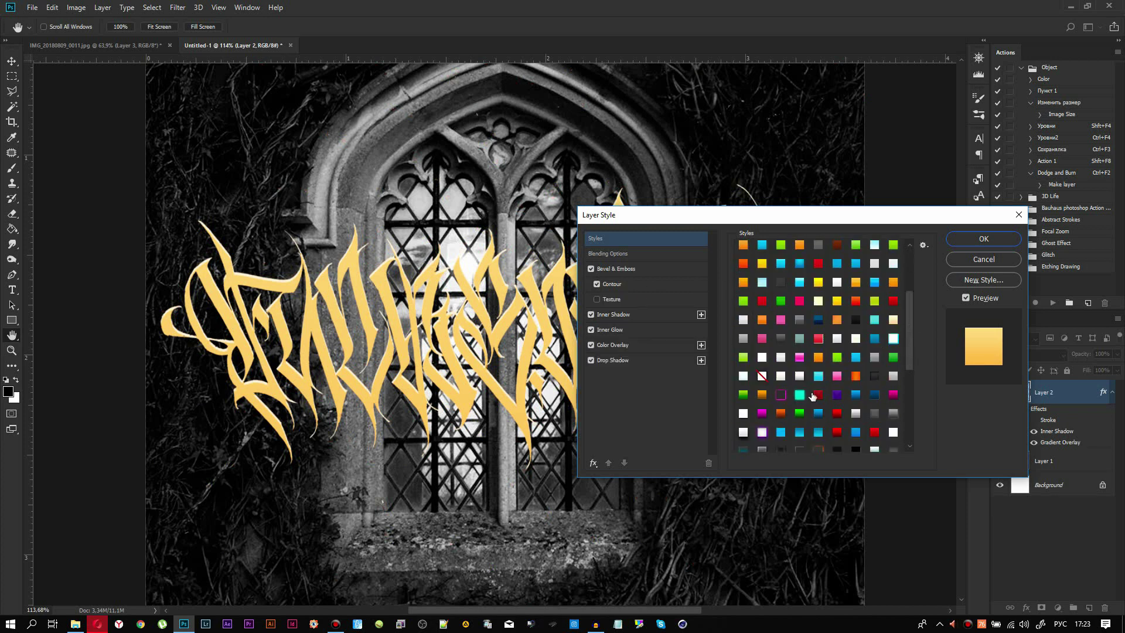
left_click(836, 432)
key("ctrl+plus")
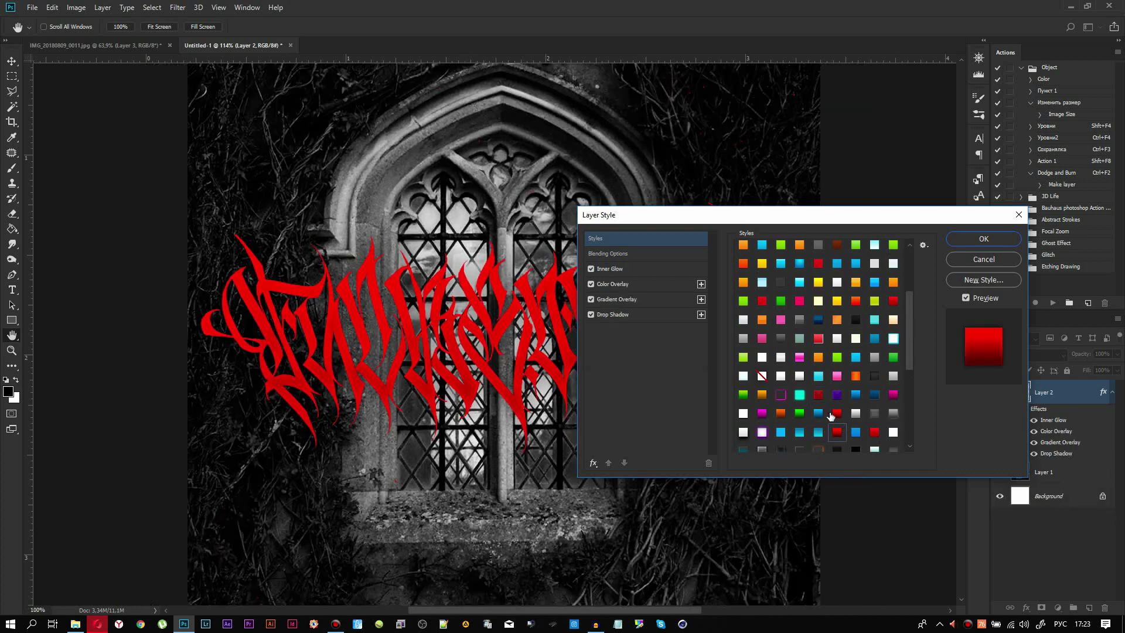
key("ctrl+minus")
left_click_drag(654, 214, 561, 261)
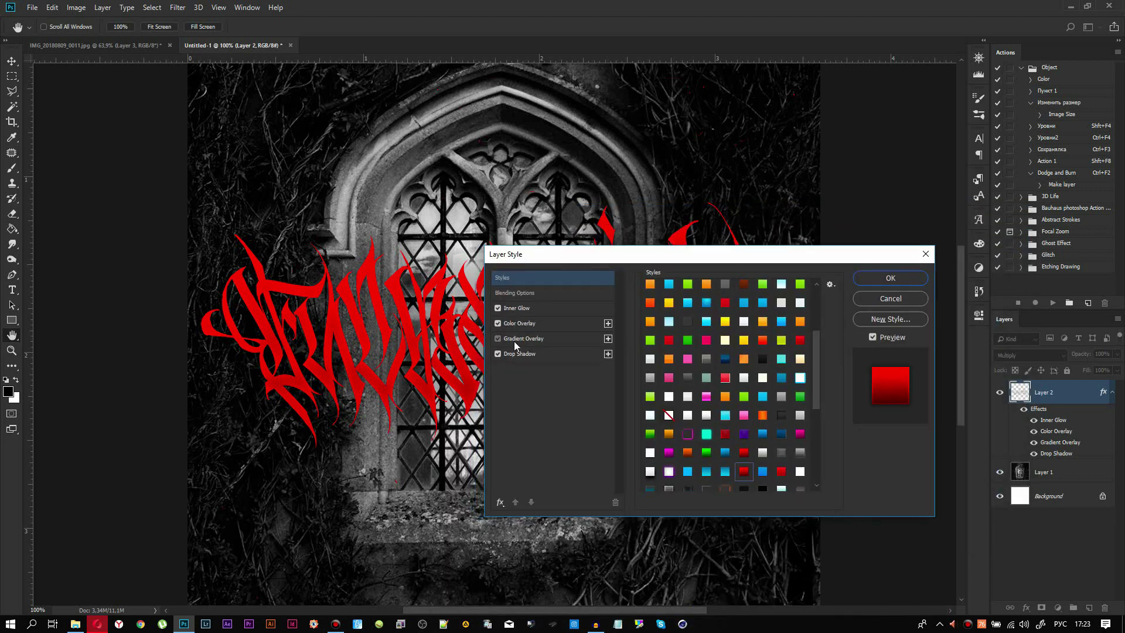
left_click(515, 340)
left_click(717, 320)
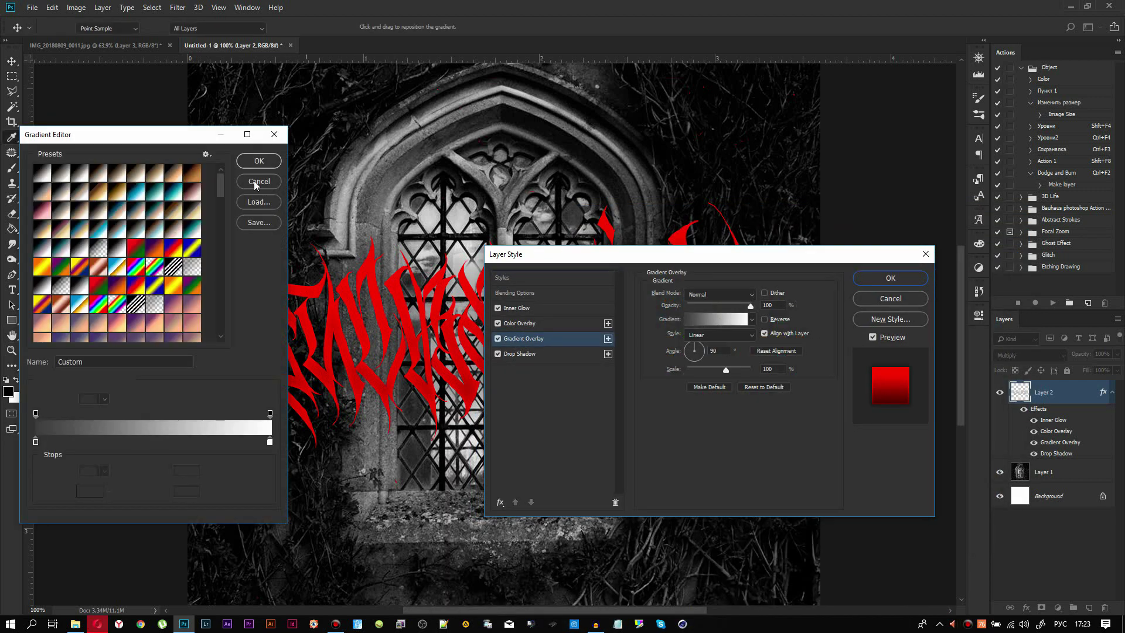
Turn off the colour overlay and set the gradient overlay to a dark red preset.
left_click(257, 182)
left_click(497, 324)
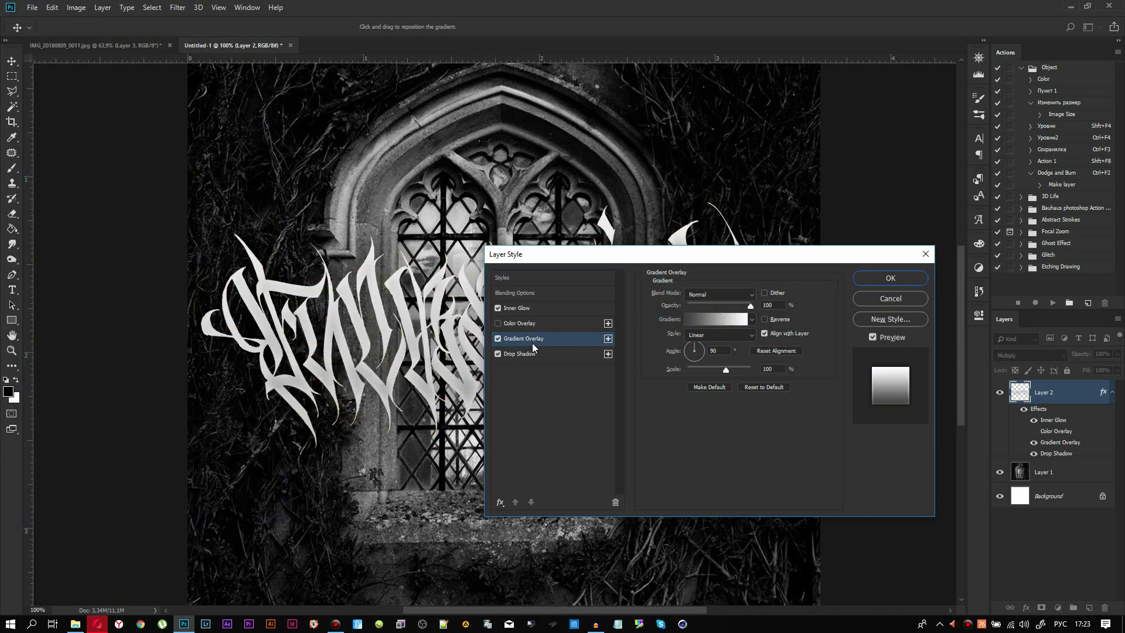
left_click(714, 320)
left_click_drag(220, 185, 220, 328)
left_click(136, 290)
left_click(173, 261)
left_click(171, 300)
scroll(143, 224, "down", 2)
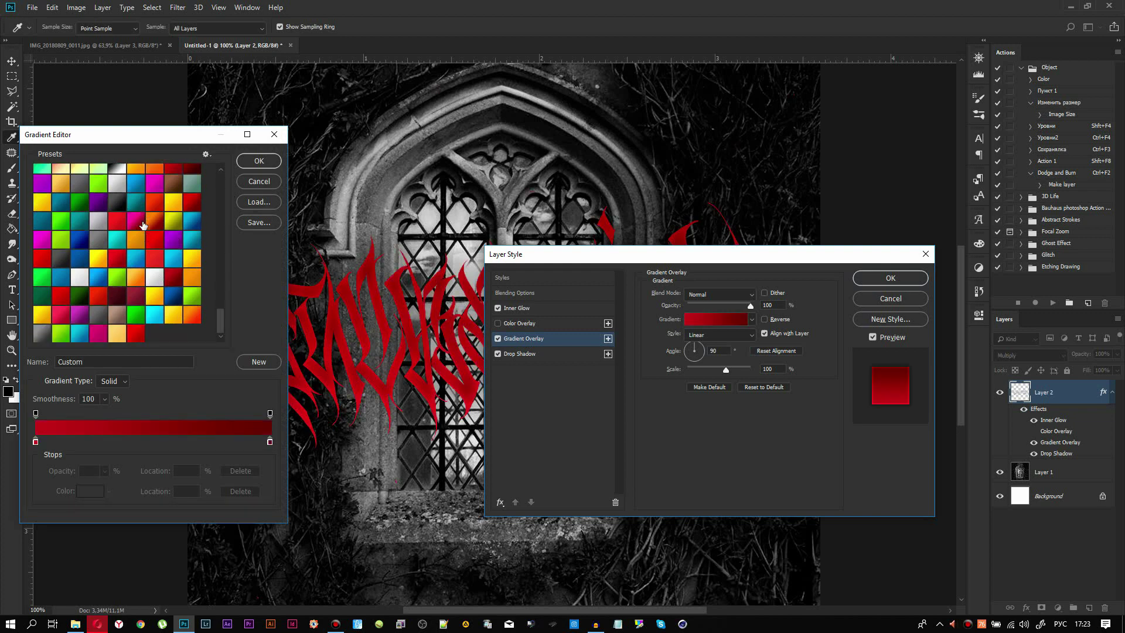
left_click(258, 161)
Turn off inner glow and try several gradient presets, ending on light mint.
left_click(497, 307)
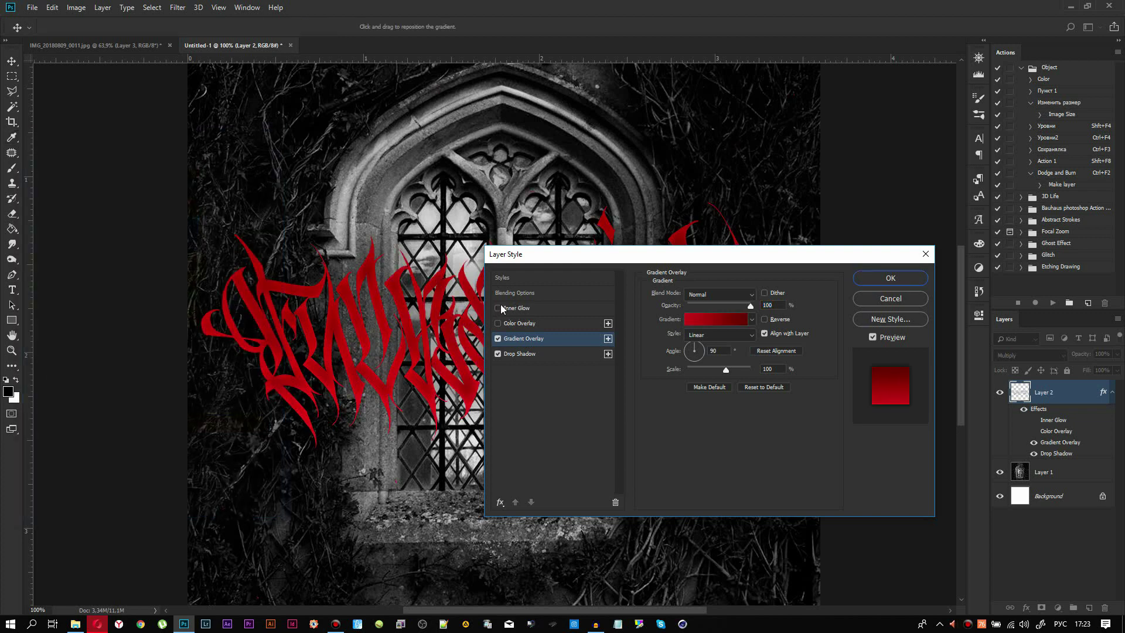
left_click_drag(559, 255, 676, 324)
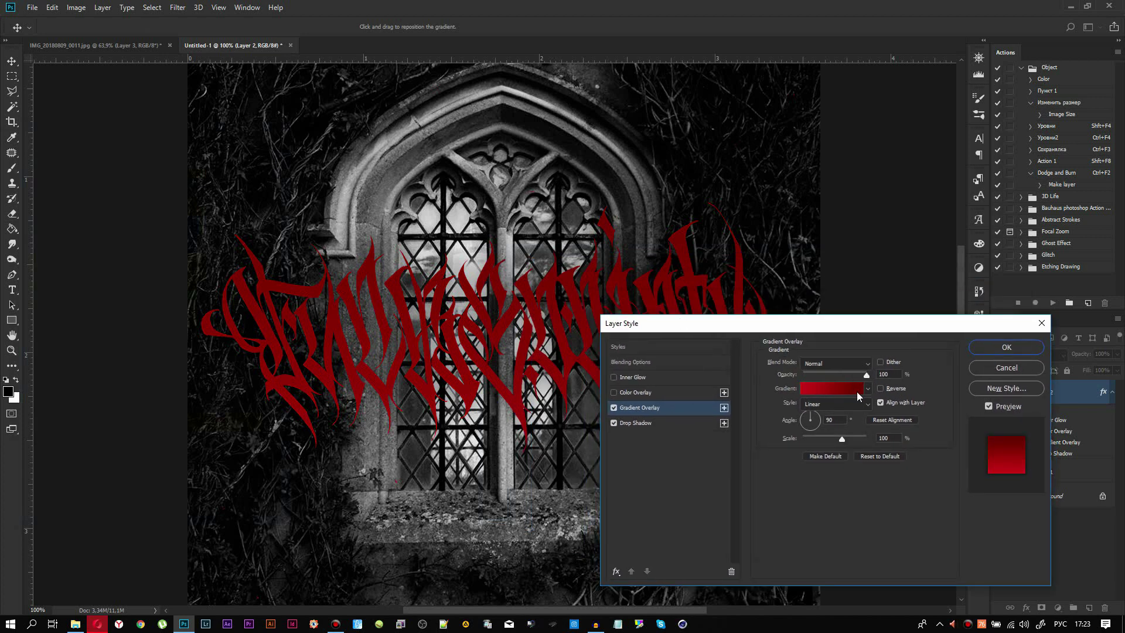
left_click(843, 388)
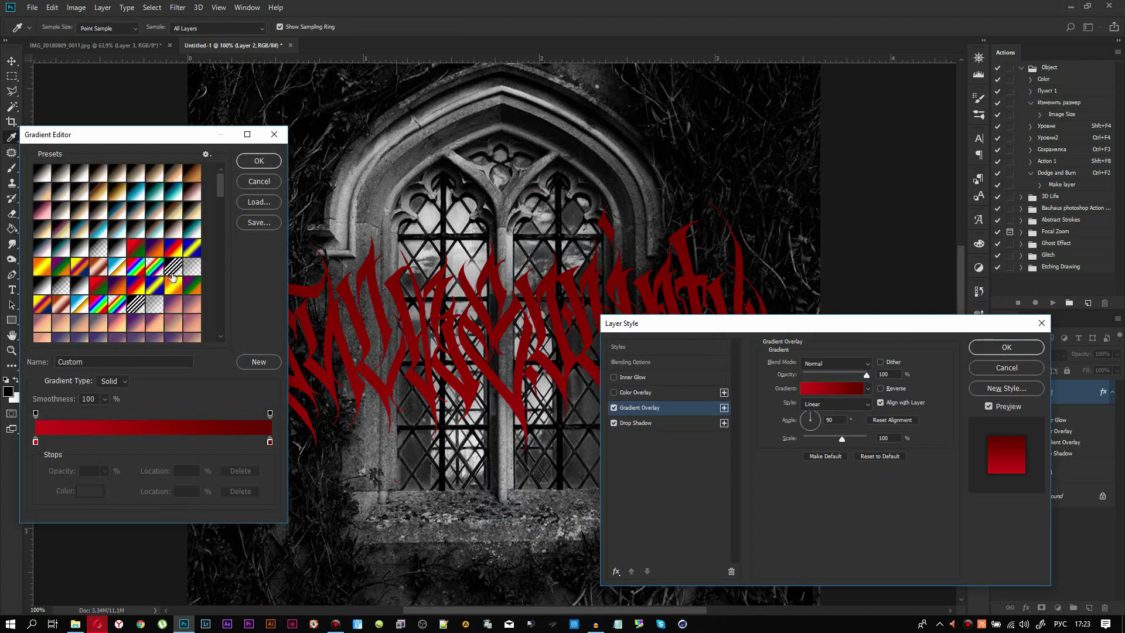
left_click(171, 267)
scroll(221, 240, "down", 3)
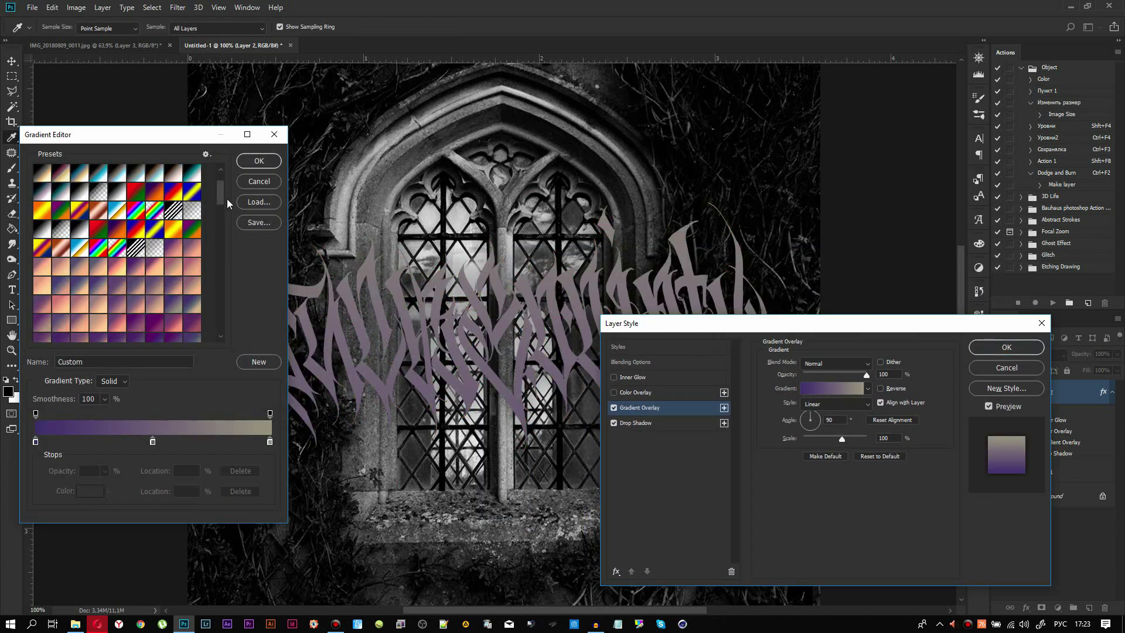
scroll(221, 233, "down", 10)
left_click(154, 293)
left_click(98, 217)
left_click(84, 192)
scroll(88, 193, "up", 2)
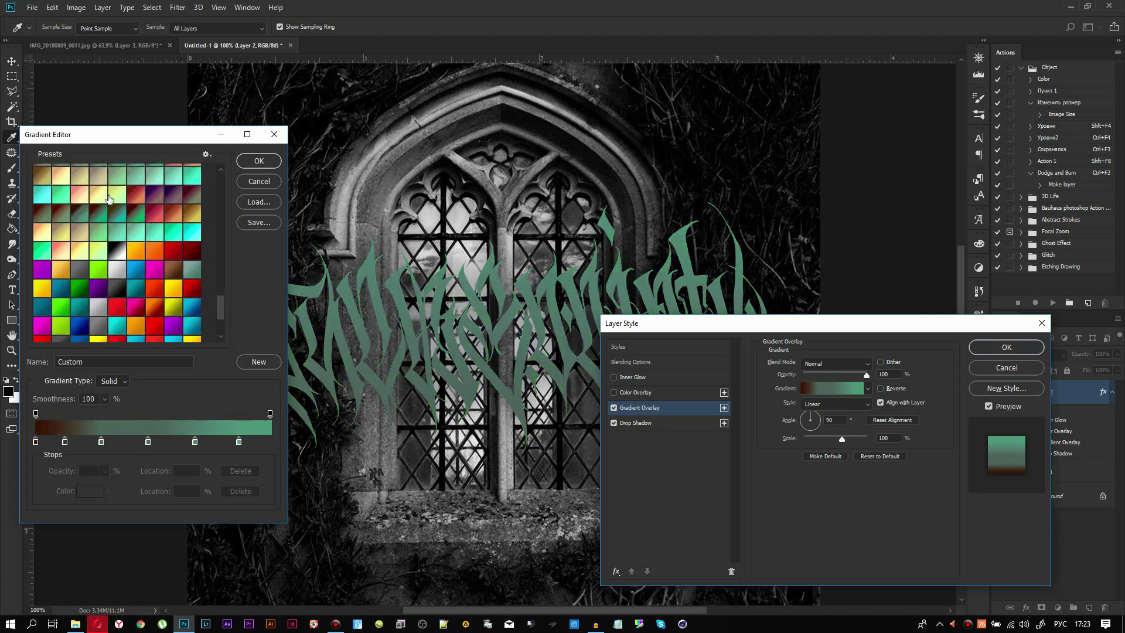
left_click(134, 189)
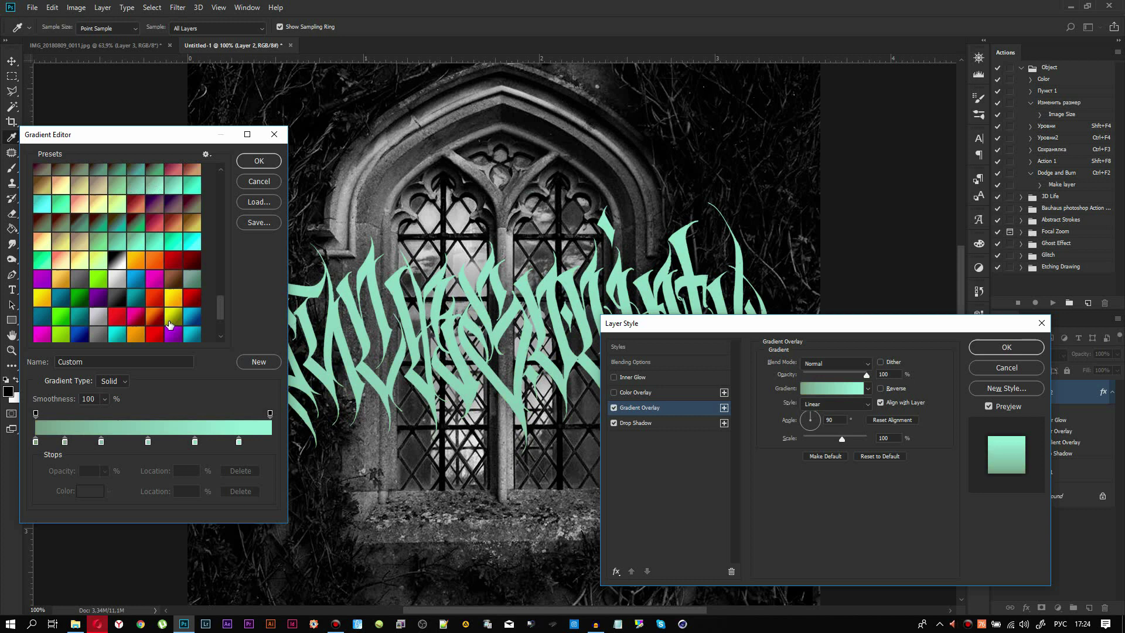
Compare white, white-to-grey and grey gradients, then confirm the white gradient.
scroll(144, 258, "down", 3)
scroll(120, 267, "down", 2)
left_click(154, 284)
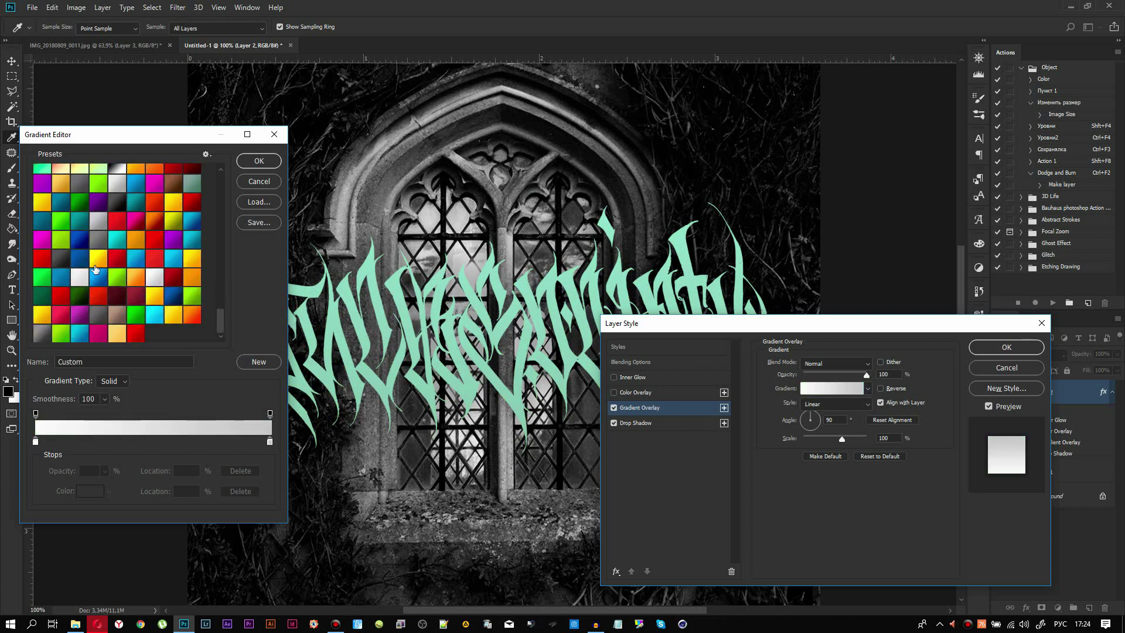
left_click(94, 264)
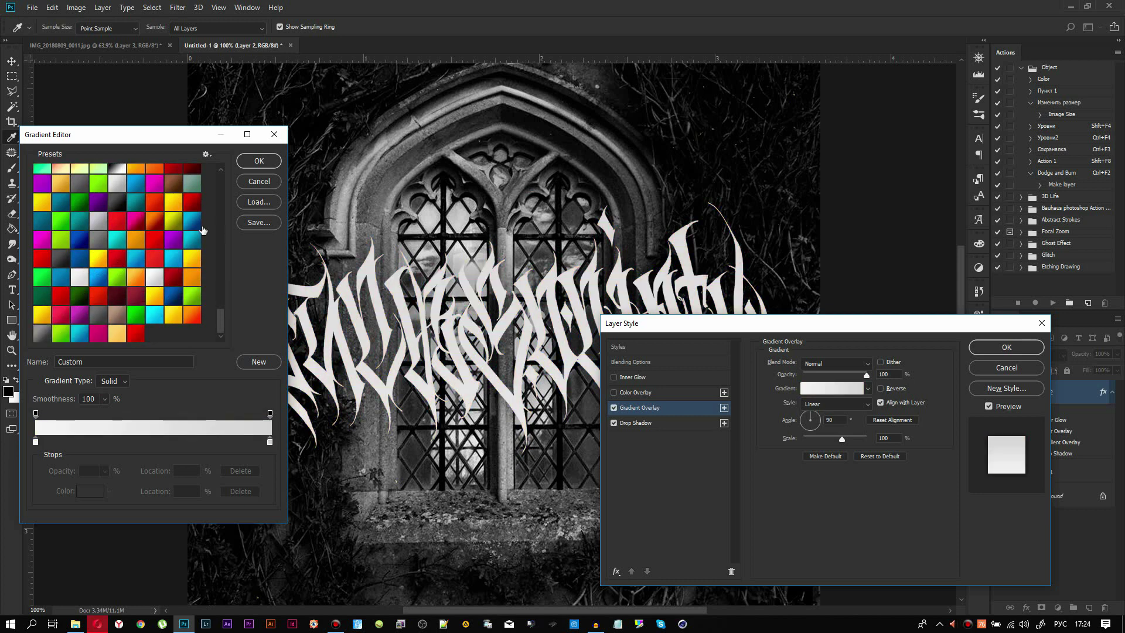
left_click(99, 237)
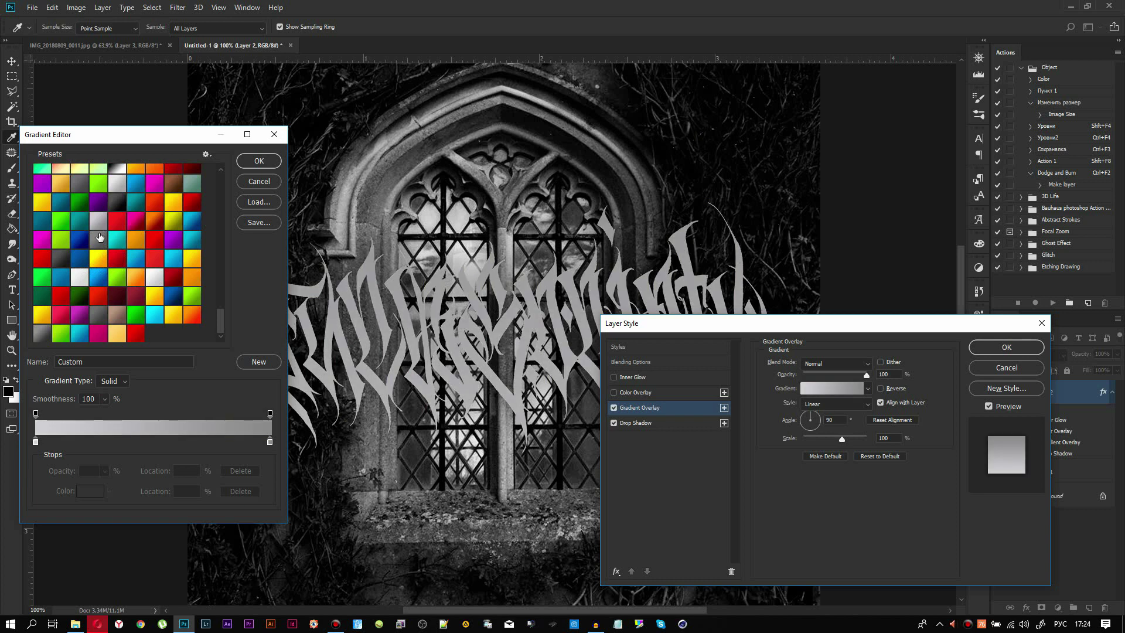
left_click(79, 279)
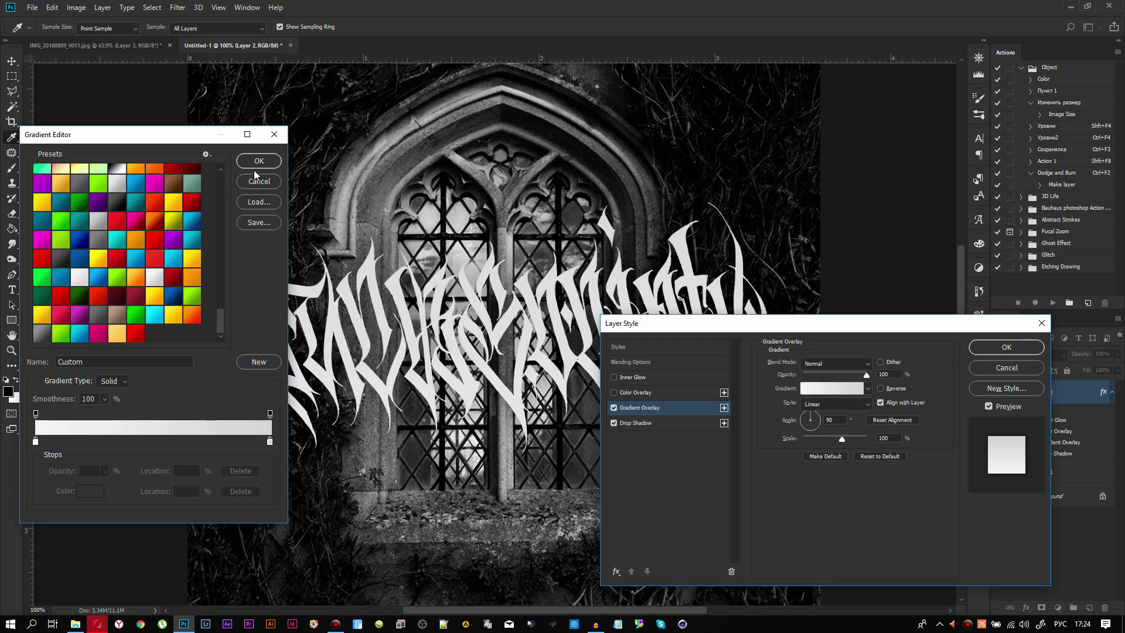
left_click(258, 160)
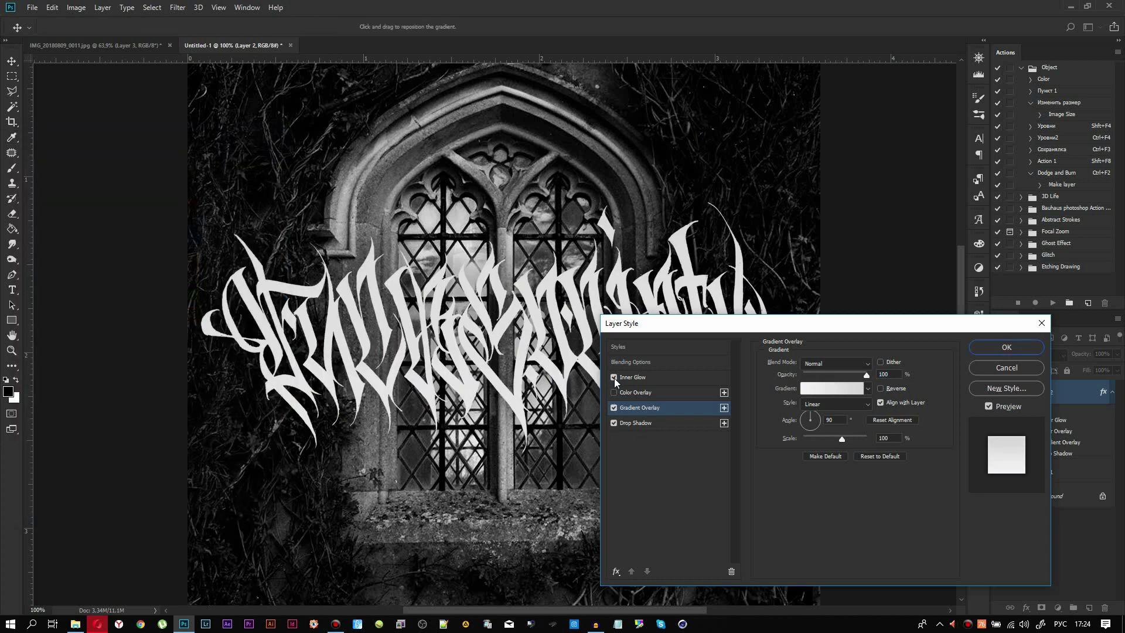
Apply the layer style and reopen the lettering's Gradient Overlay settings.
left_click(990, 348)
key("e")
scroll(491, 293, "down", 1)
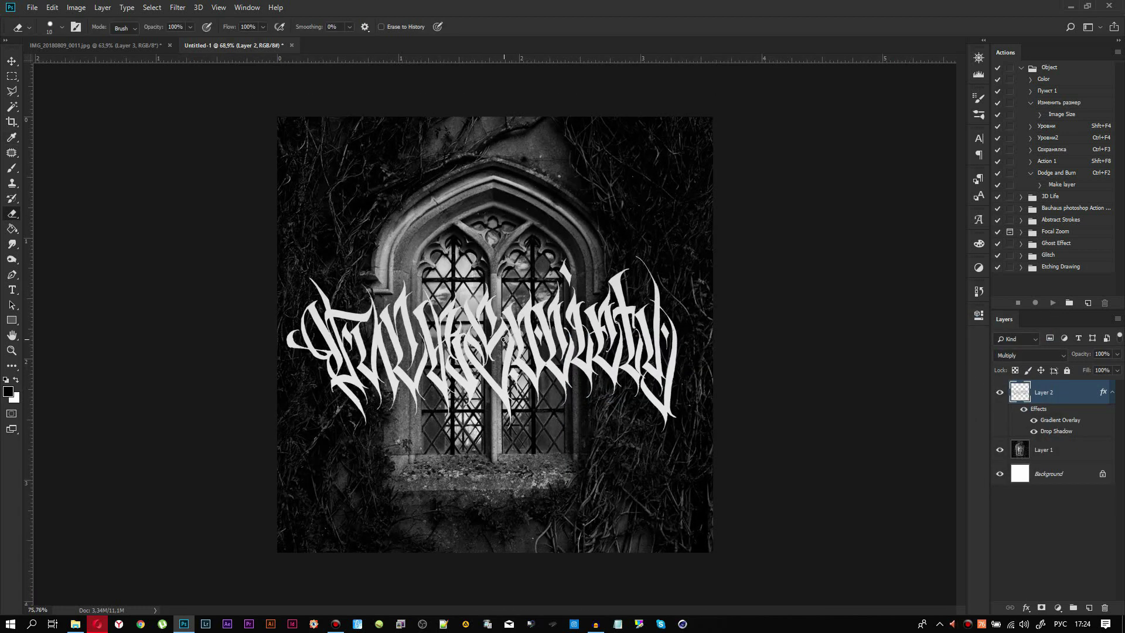
scroll(491, 293, "up", 2)
double_click(1060, 420)
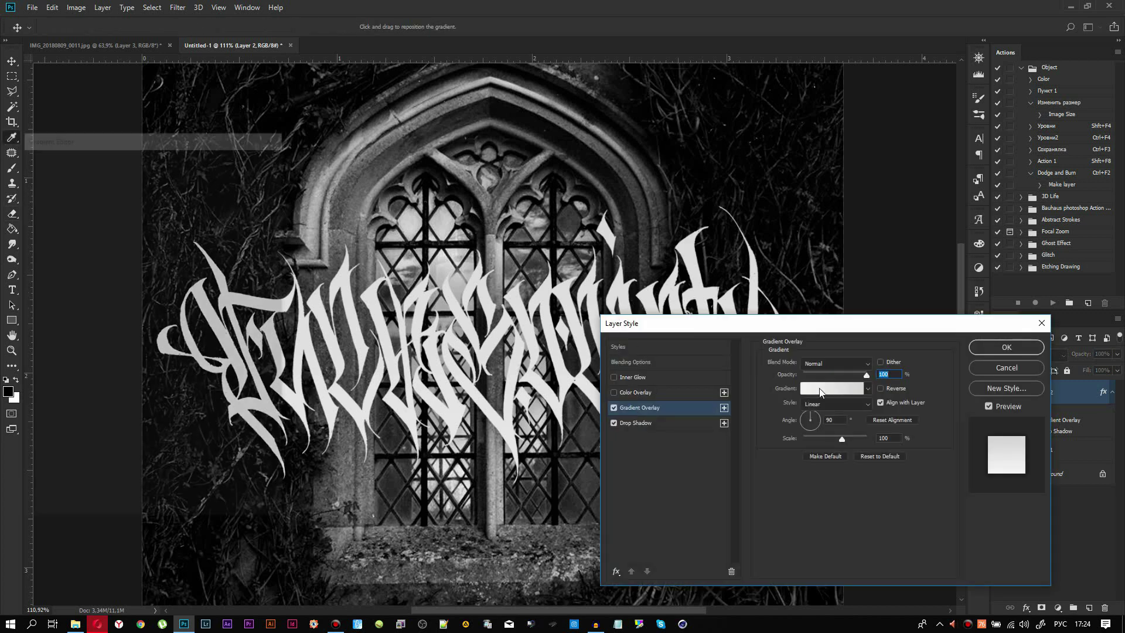
Try cyan and green gradients, then apply a light mint gradient to the lettering.
left_click(820, 392)
left_click_drag(221, 192, 226, 285)
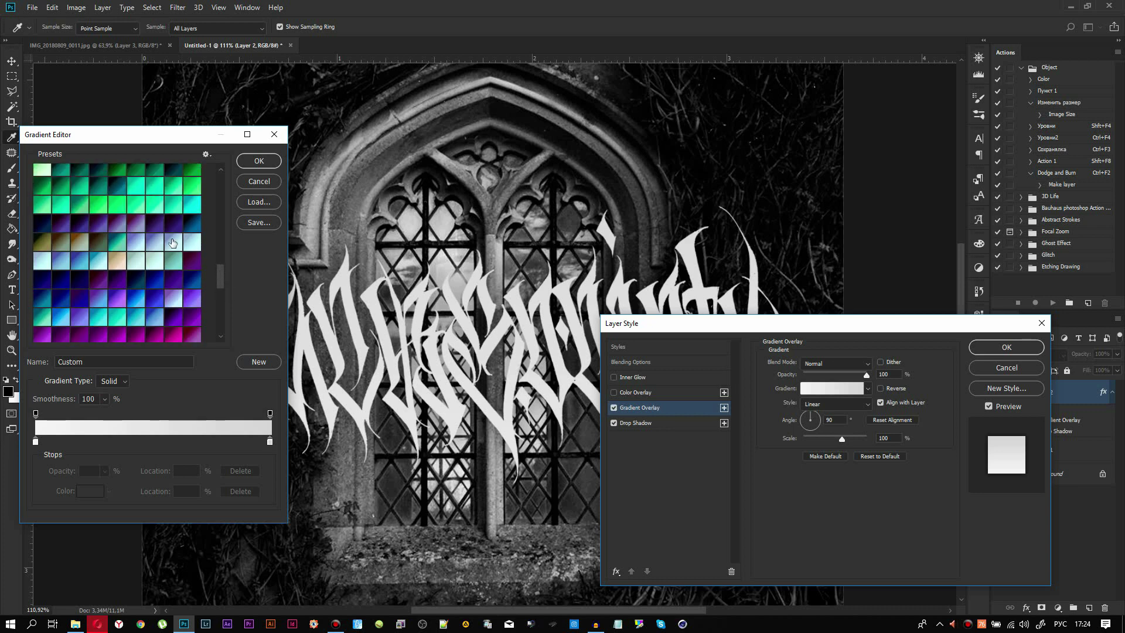
left_click(174, 245)
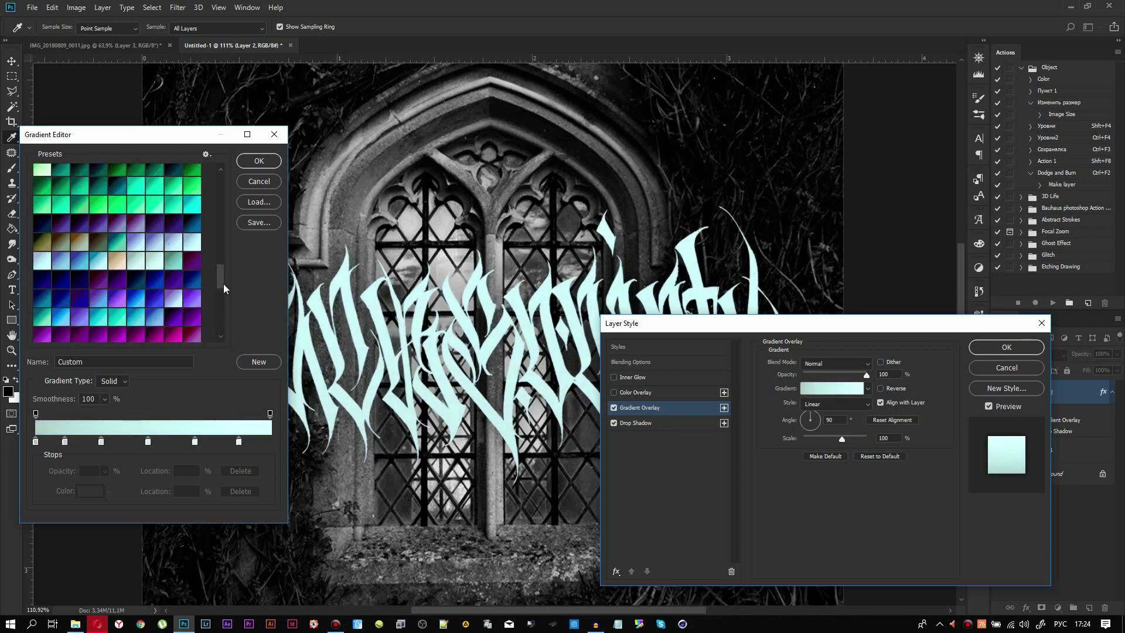
left_click_drag(221, 287, 224, 308)
left_click(191, 282)
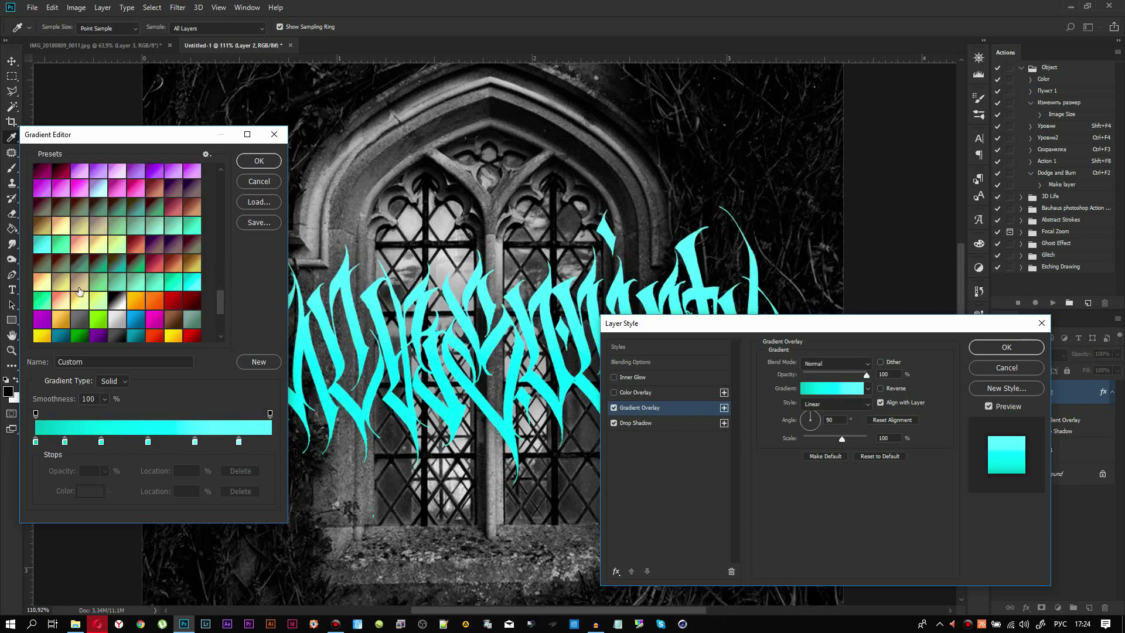
scroll(145, 248, "down", 1)
left_click(156, 214)
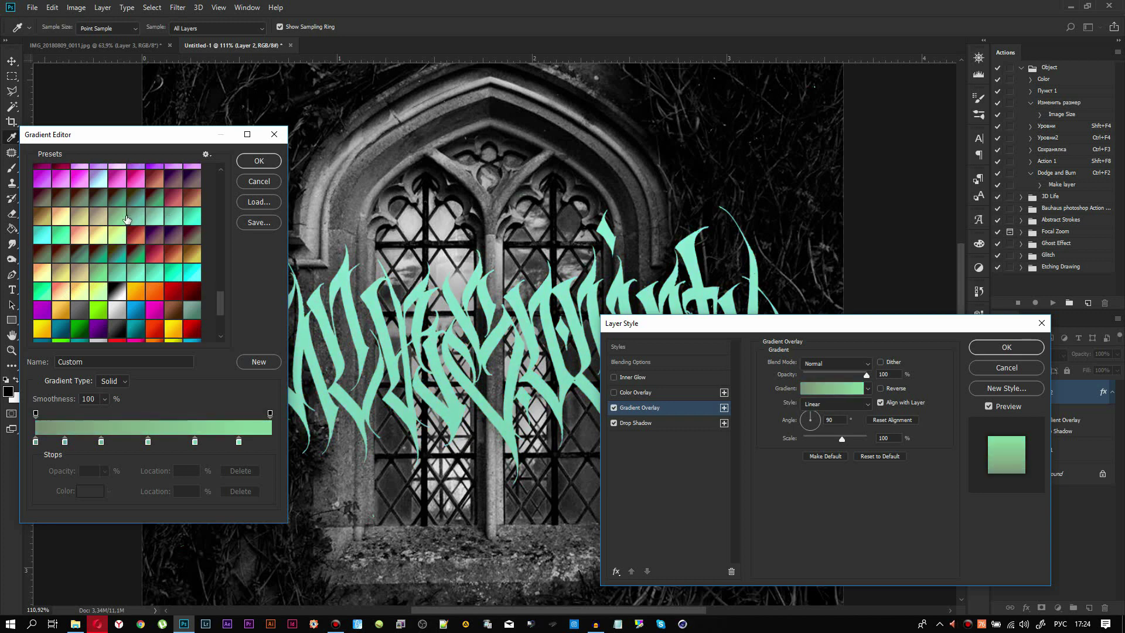
left_click(127, 219)
left_click(154, 220)
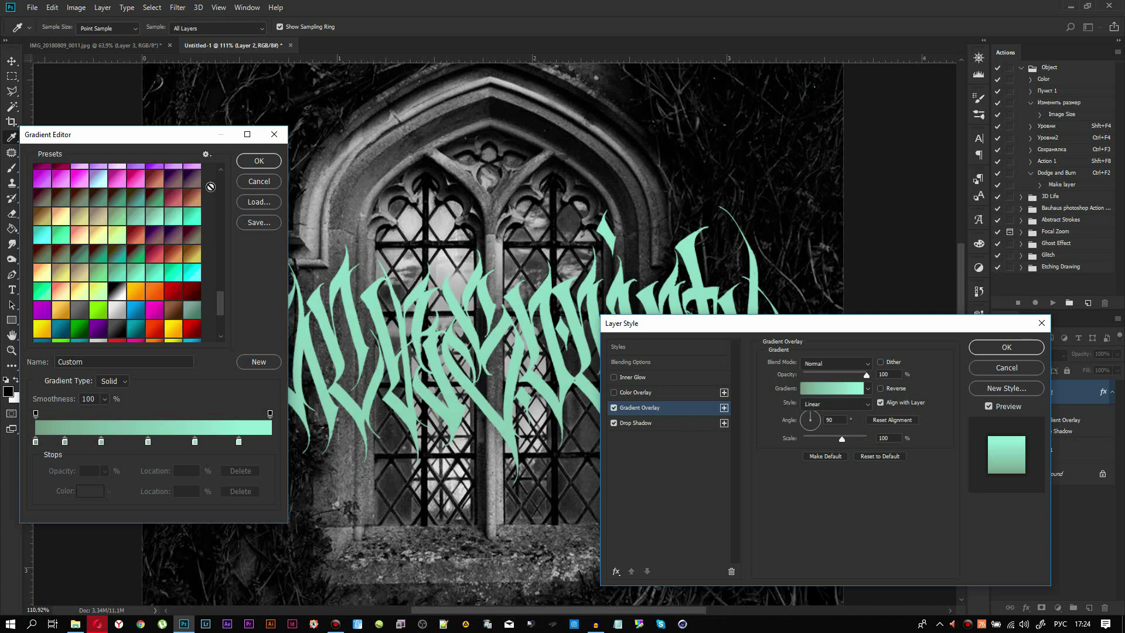
left_click(248, 165)
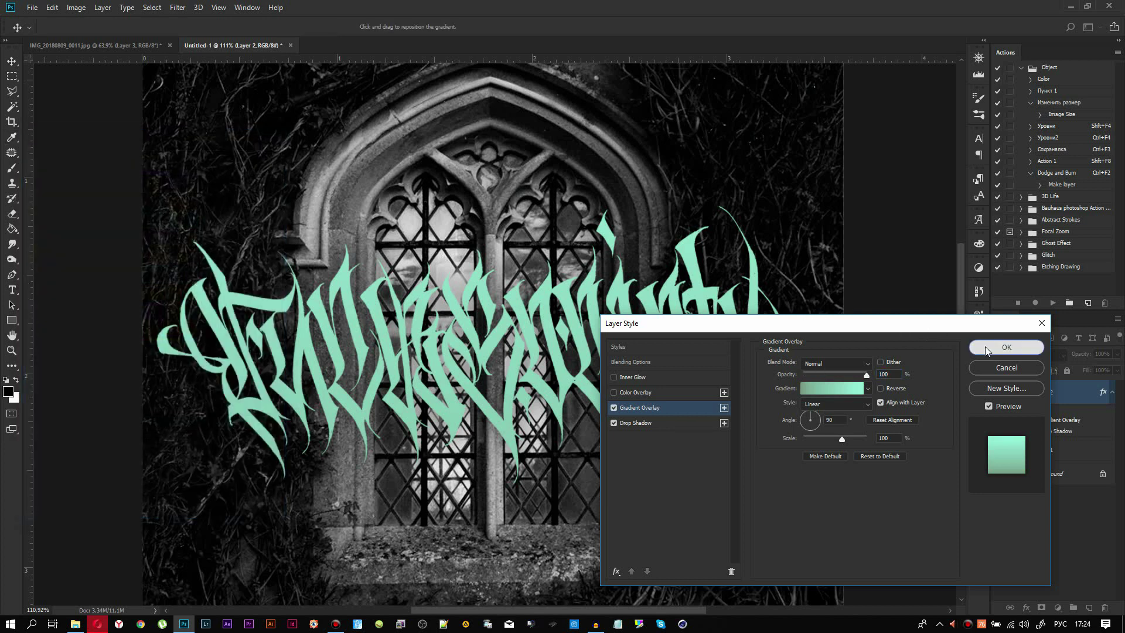
left_click(1005, 347)
Switch to the Brush tool and browse brush presets, trying the large 800 px brush.
scroll(469, 344, "down", 2)
scroll(469, 343, "up", 2)
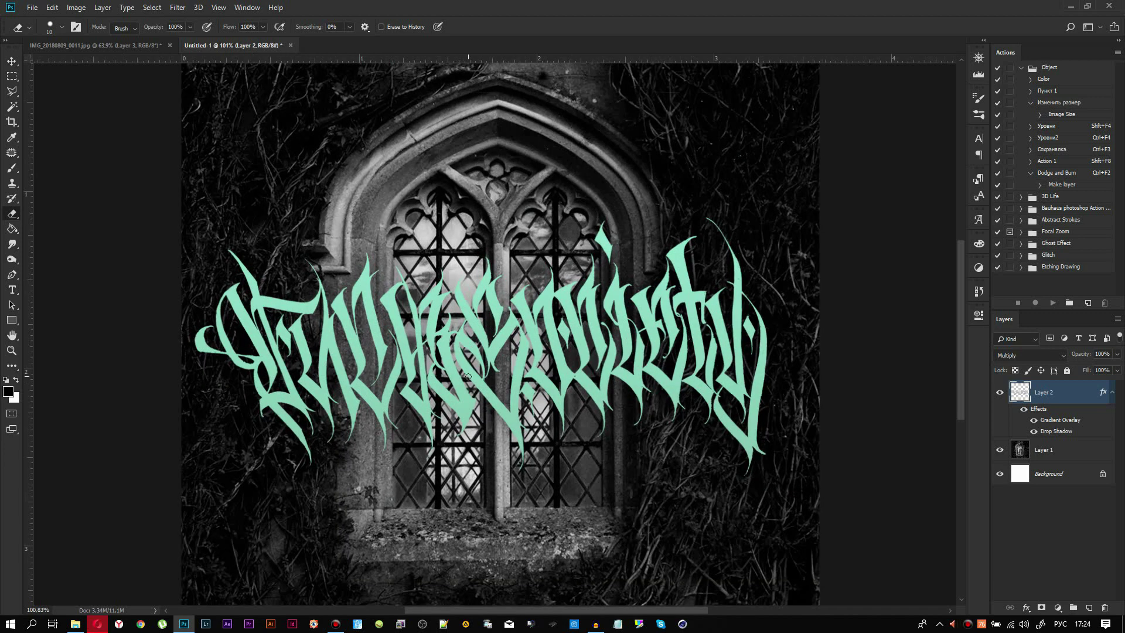
key("b")
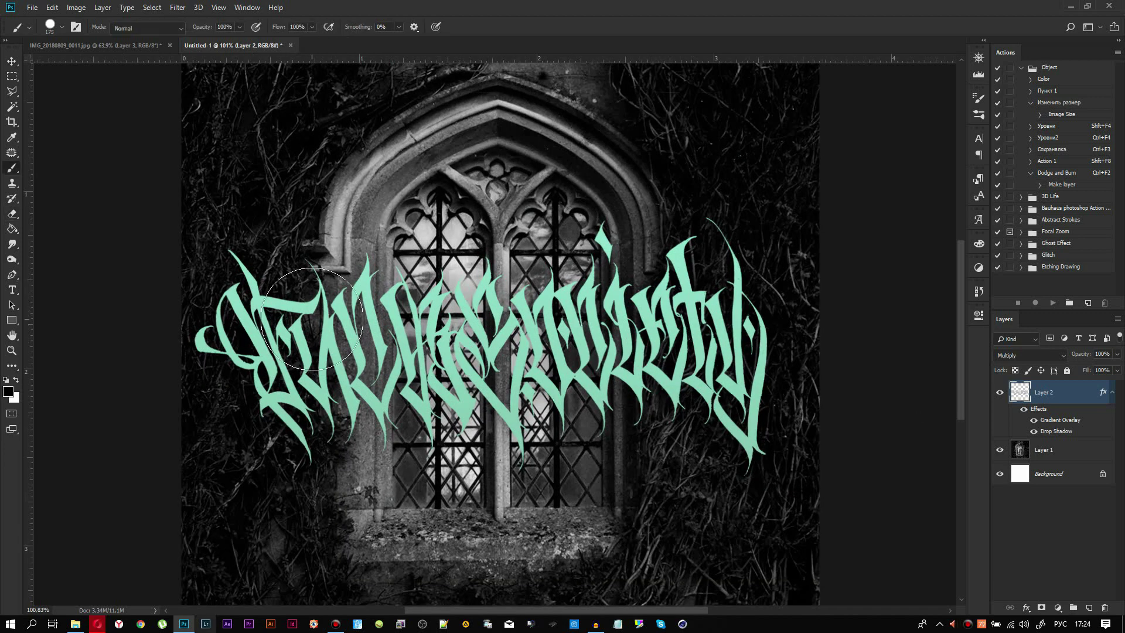
right_click(311, 316)
left_click(434, 348)
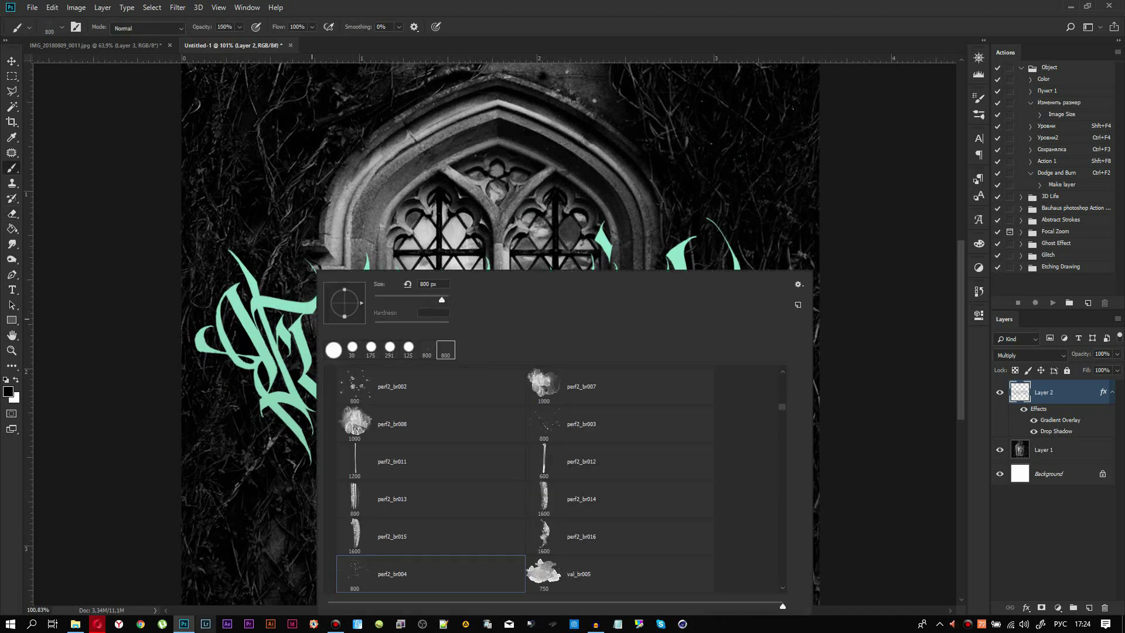
key("Return")
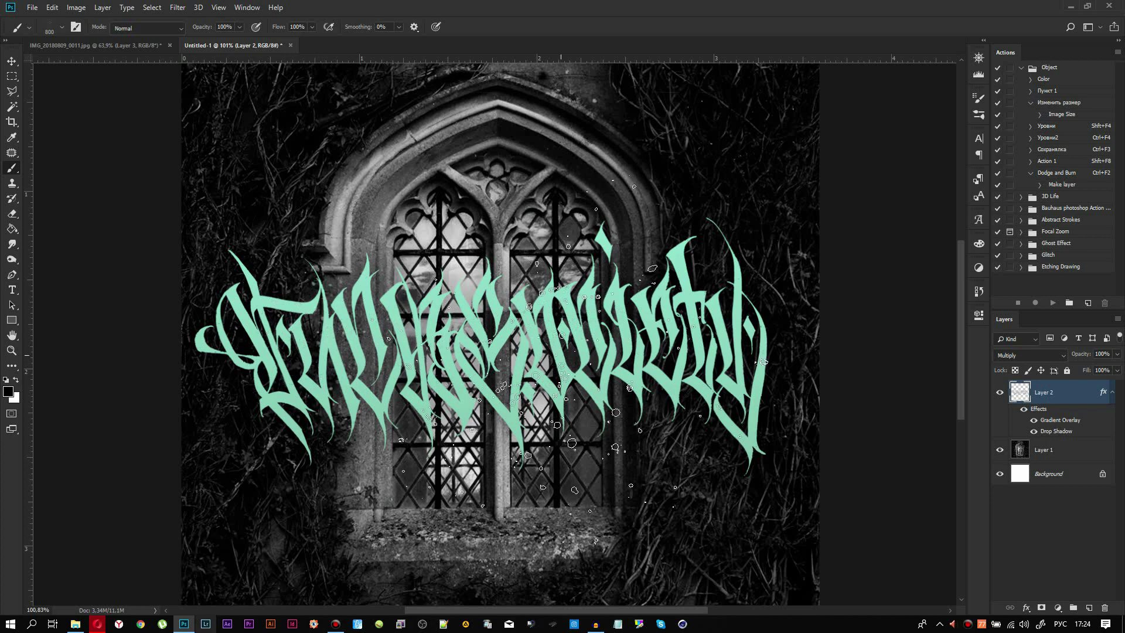
left_click(642, 428)
mouse_move(863, 406)
left_mouse_down()
mouse_move(859, 467)
mouse_move(859, 378)
mouse_move(864, 420)
mouse_move(865, 410)
mouse_move(843, 409)
left_mouse_up()
Stamp 199 px 333333 spatter-brush dots below the lettering's left side.
scroll(738, 469, "down", 2)
left_click(656, 534)
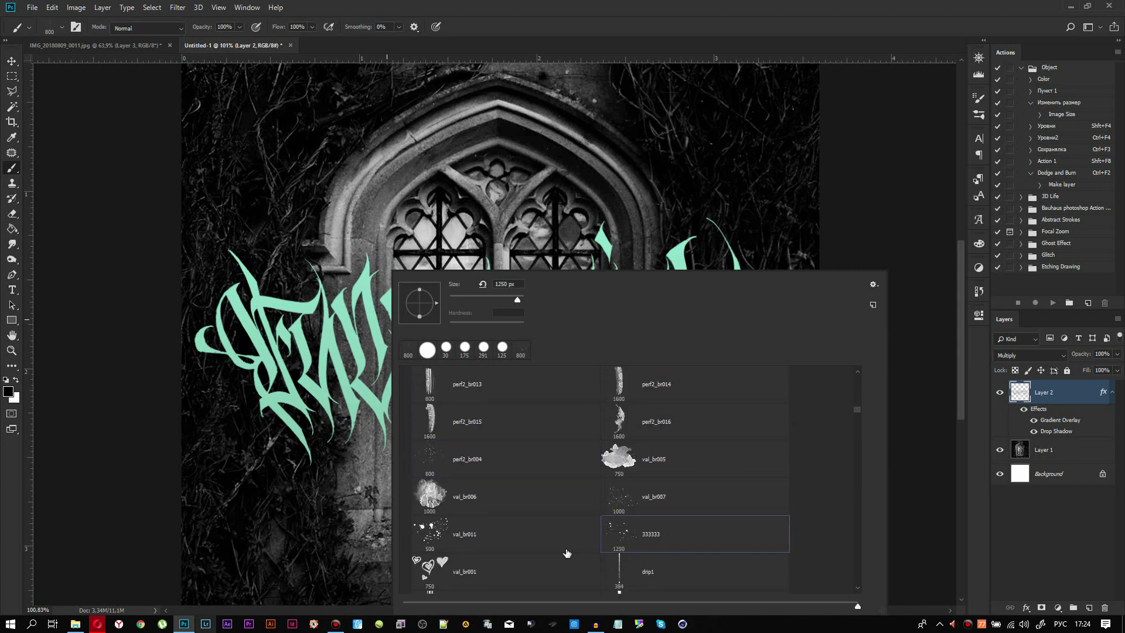
left_click_drag(517, 299, 508, 300)
type("199")
key("Return")
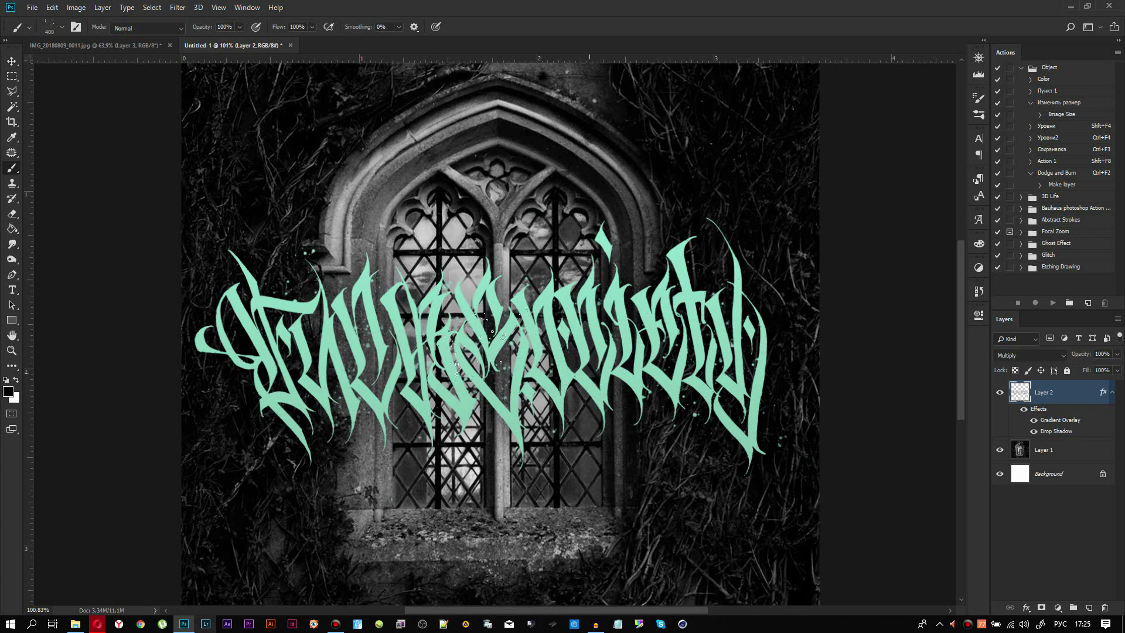
left_click(361, 378)
left_click(386, 369)
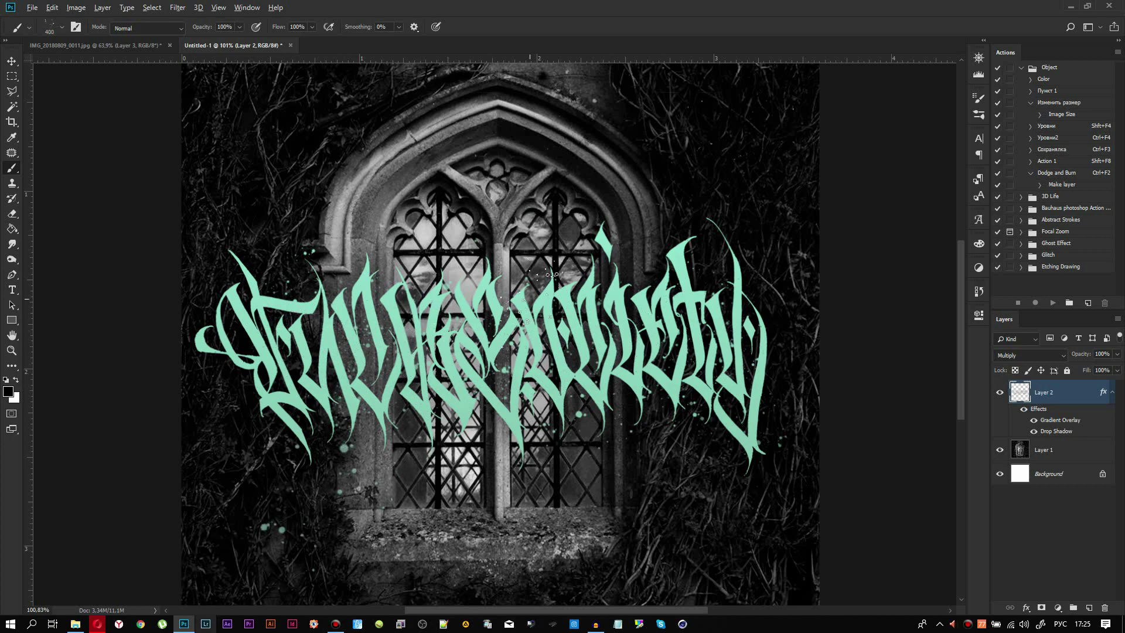
left_click_drag(548, 275, 463, 309)
Set the Eraser to the 400 scatter brush at size 199.
key("e")
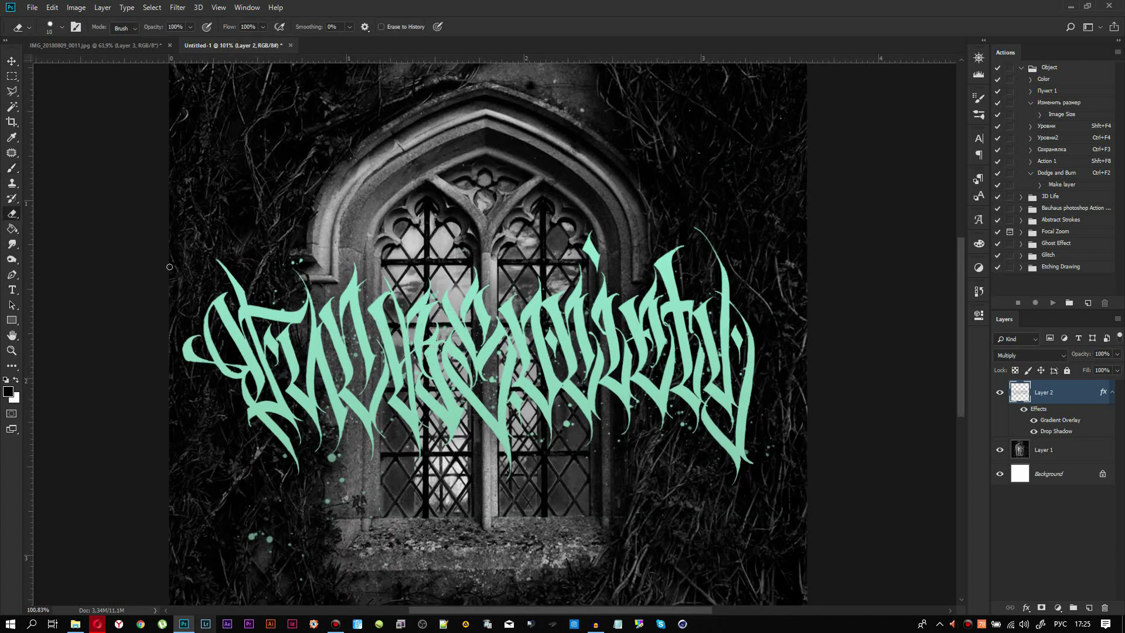
right_click(405, 317)
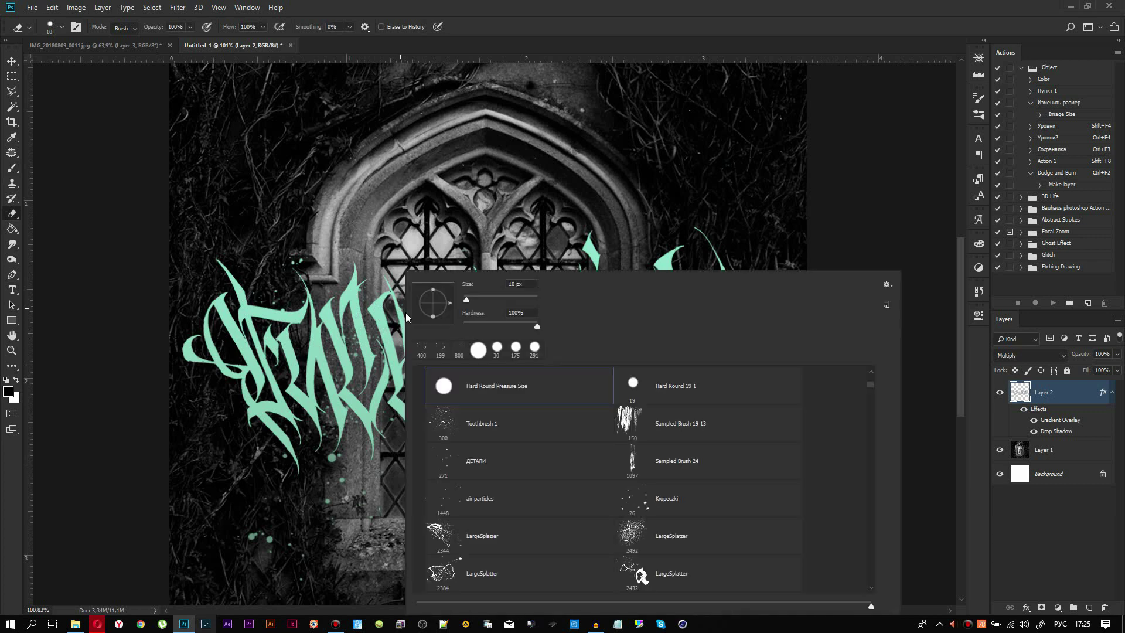
double_click(417, 347)
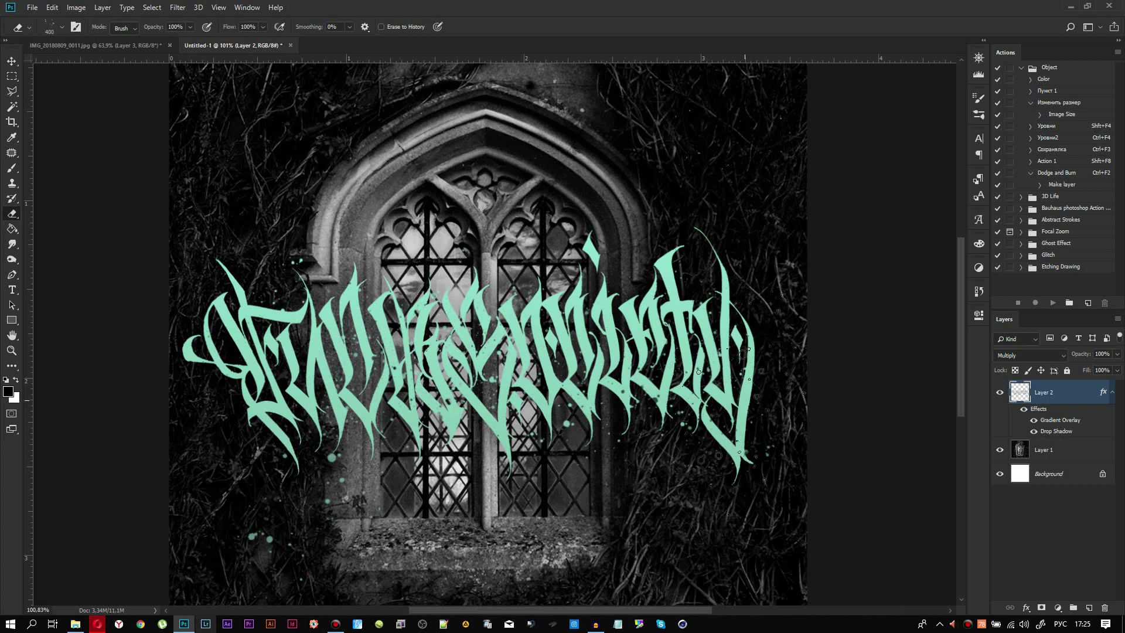
right_click(445, 366)
left_click(479, 351)
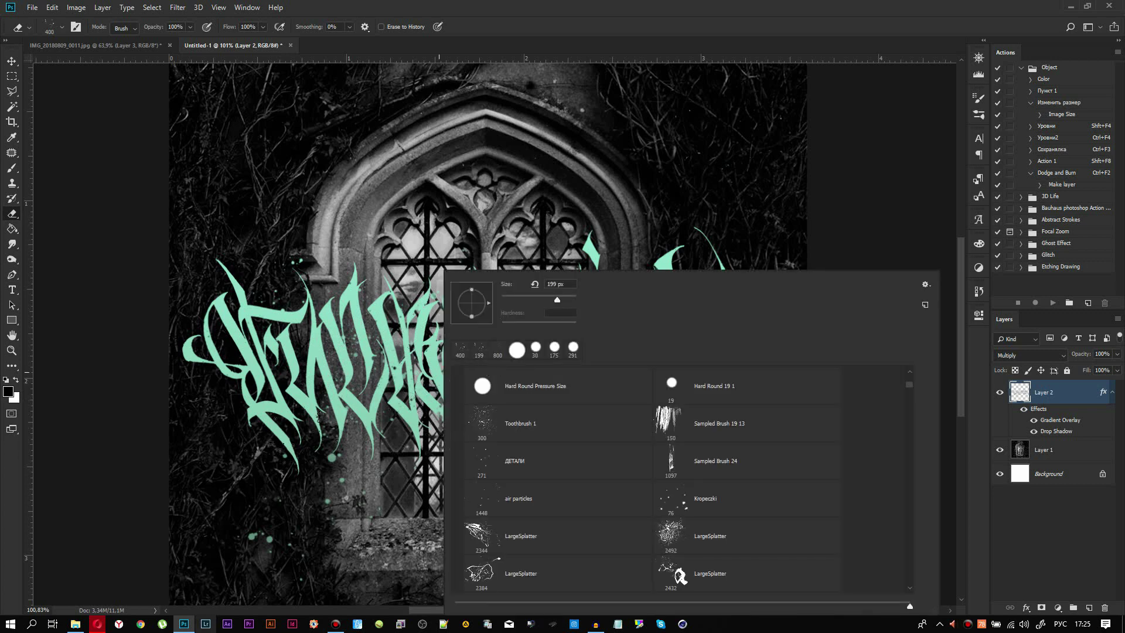
key("Return")
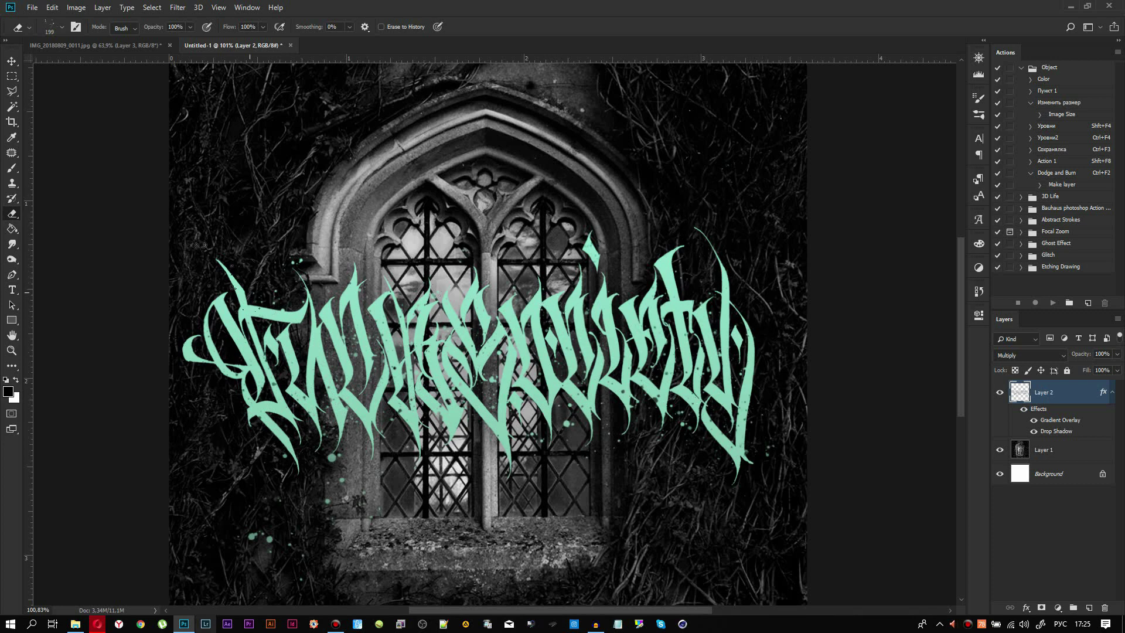
Drag dusty_vhs_cover from the Видосик folder onto the Photoshop canvas.
key("ctrl+minus")
key("ctrl+minus")
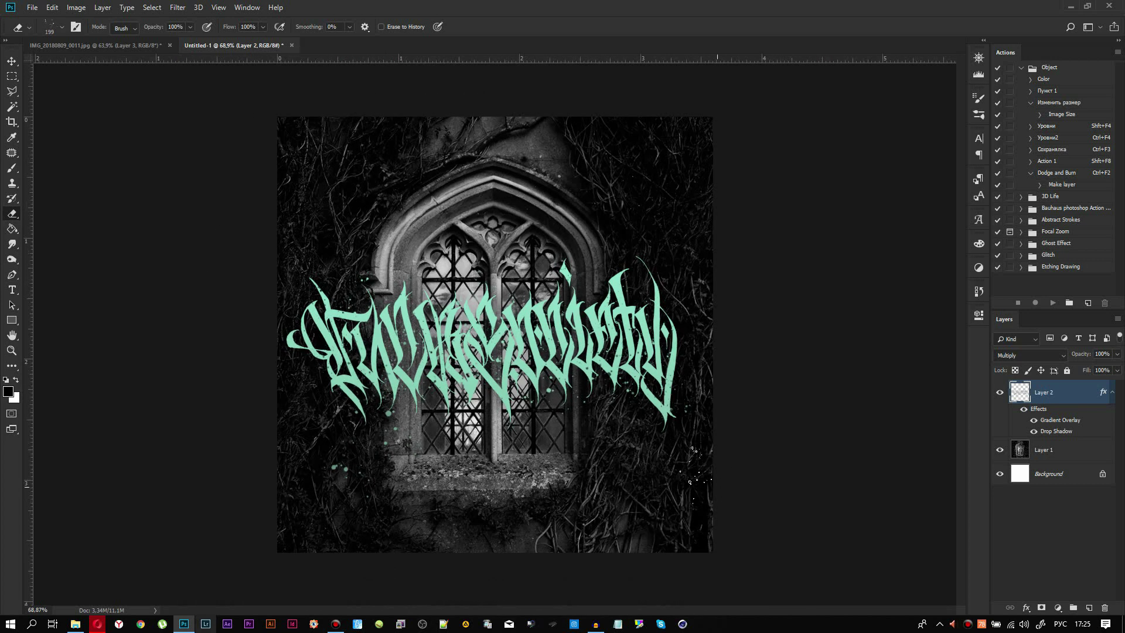
scroll(414, 304, "up", 2)
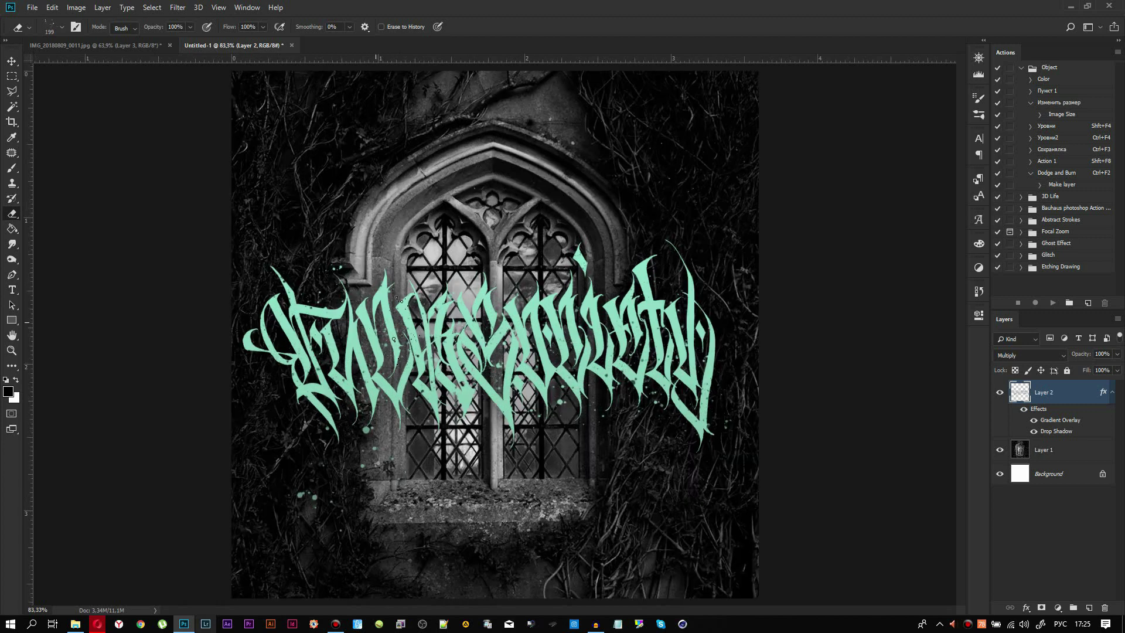
scroll(330, 307, "down", 4)
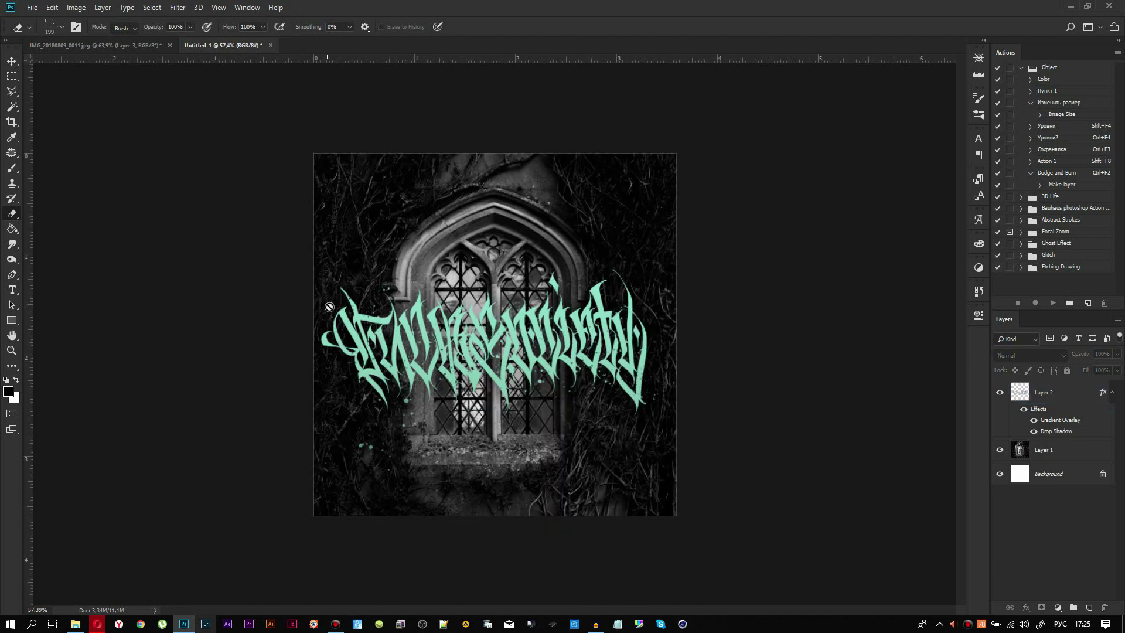
scroll(354, 311, "up", 1)
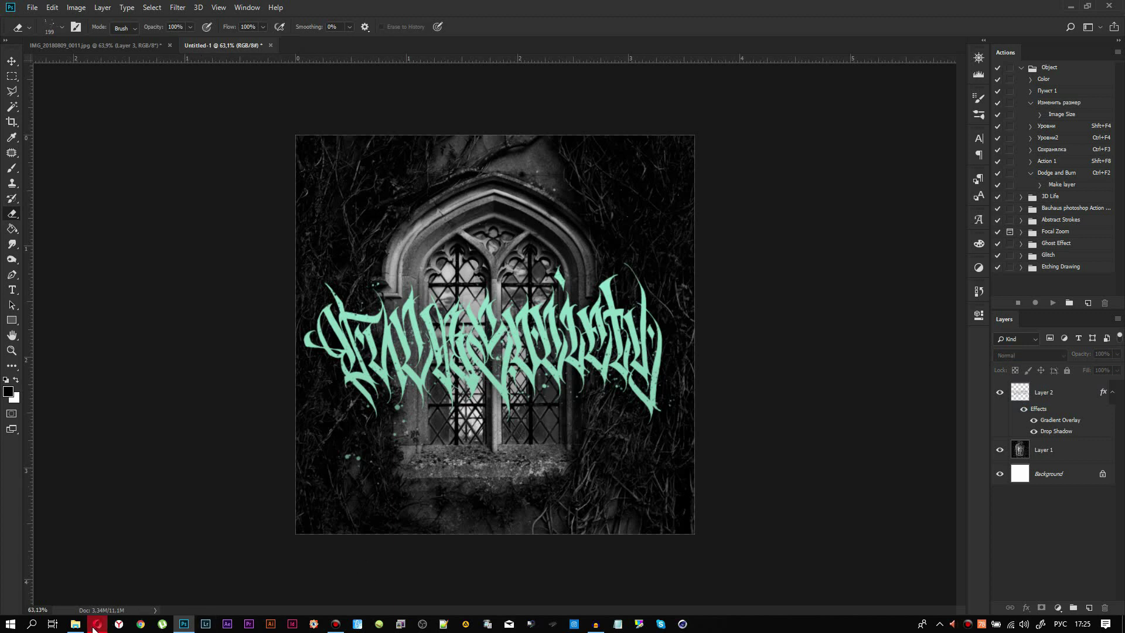
left_click(75, 623)
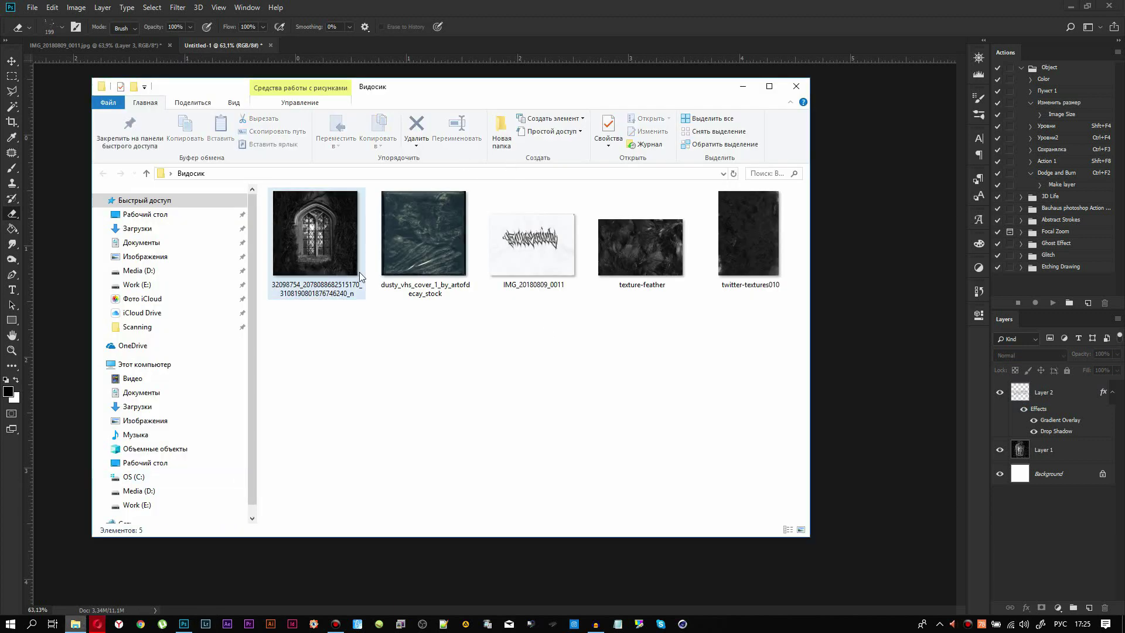
left_click(421, 220)
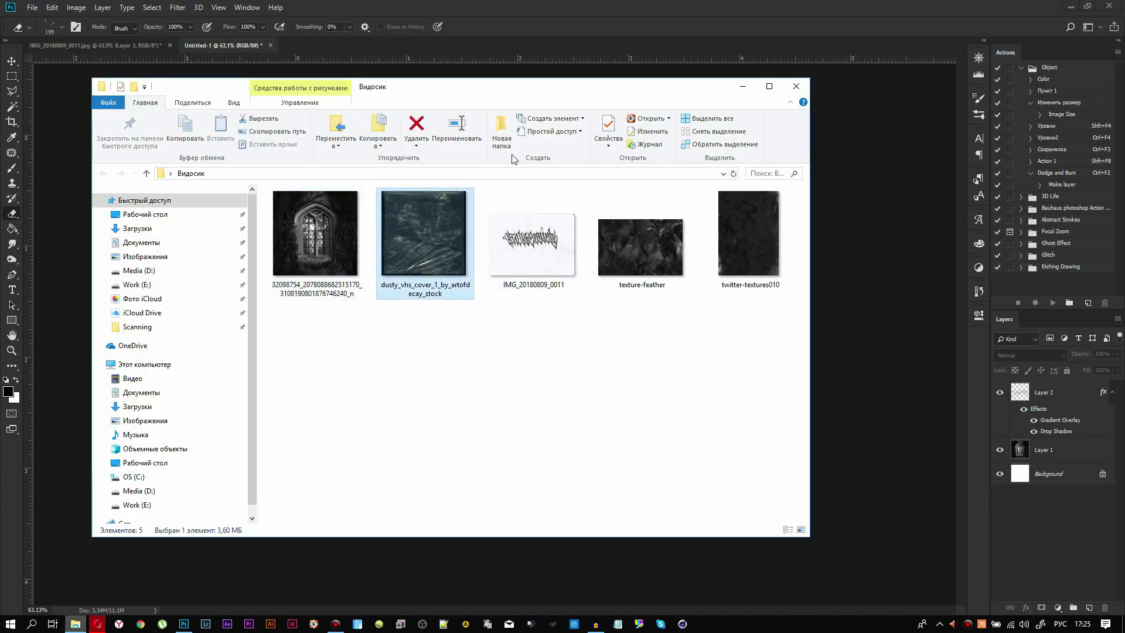
mouse_move(444, 33)
left_mouse_down()
mouse_move(364, 73)
mouse_move(493, 430)
left_mouse_up()
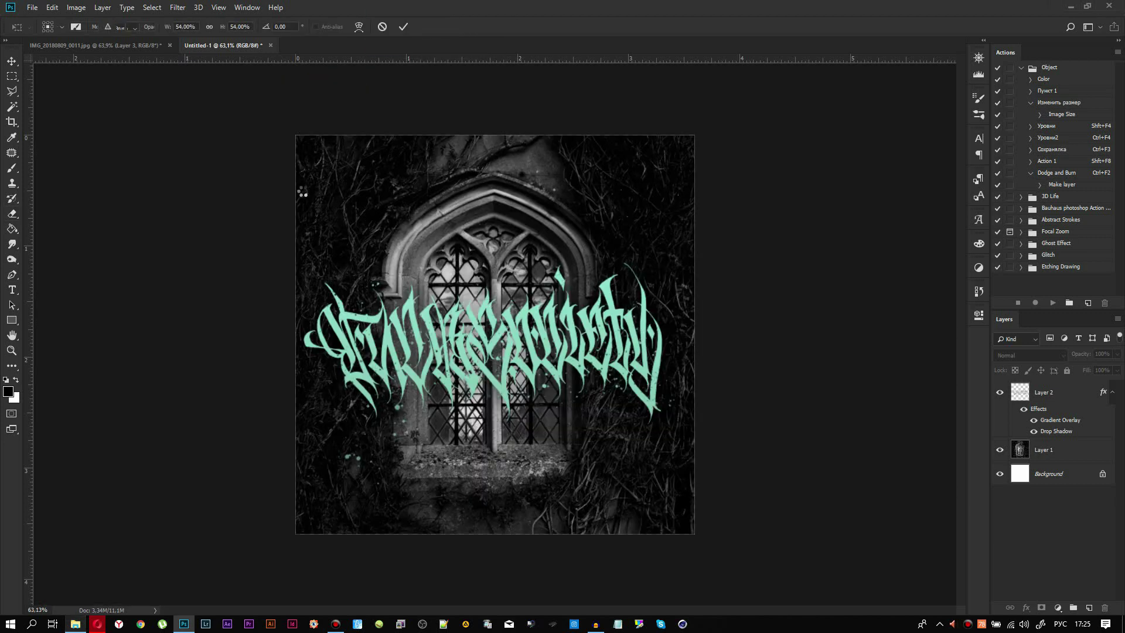
Scale the placed dusty VHS texture to cover the whole canvas and commit it.
left_click_drag(296, 135, 276, 116)
left_click_drag(325, 165, 324, 164)
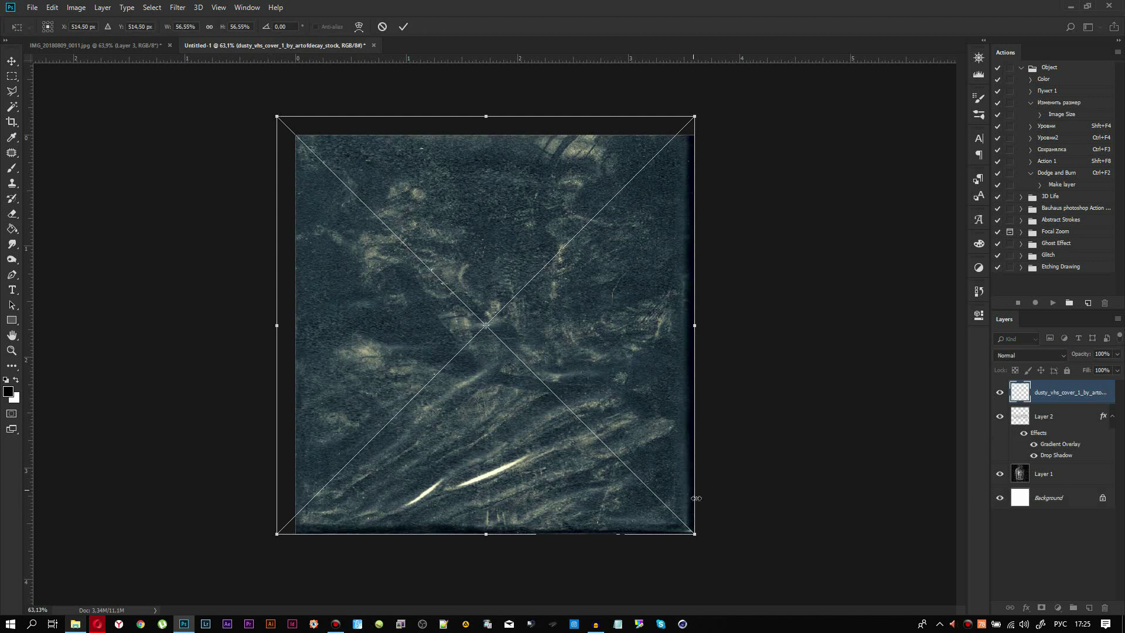
left_click_drag(694, 532, 696, 534)
key("e")
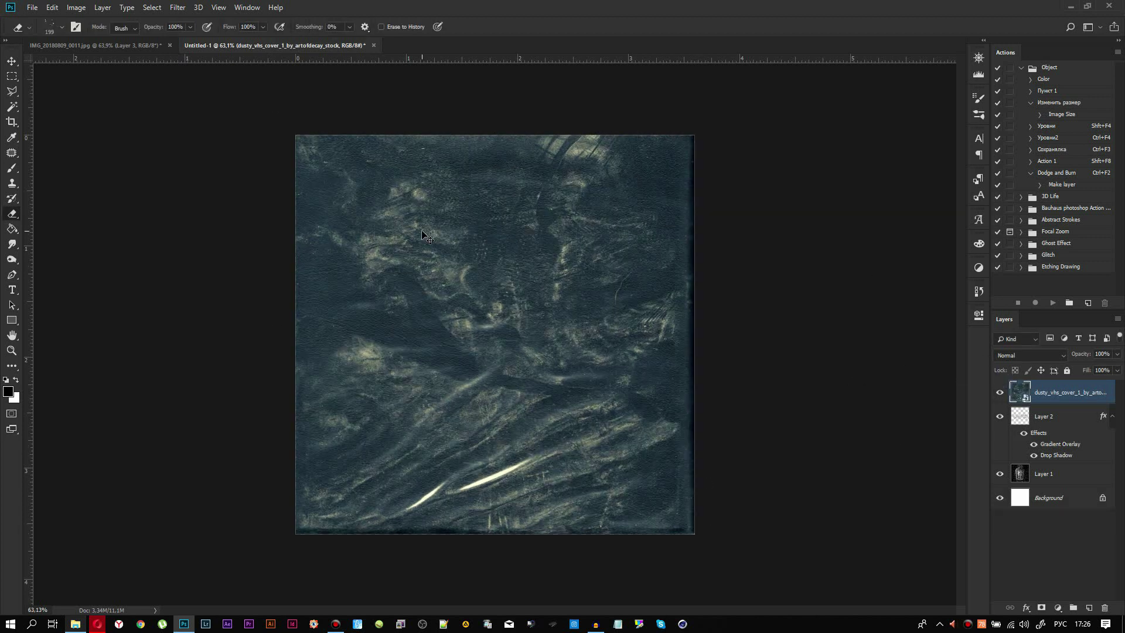
Cycle the dusty texture's blend mode to Lighter Color.
scroll(668, 379, "up", 2)
scroll(1026, 358, "down", 1)
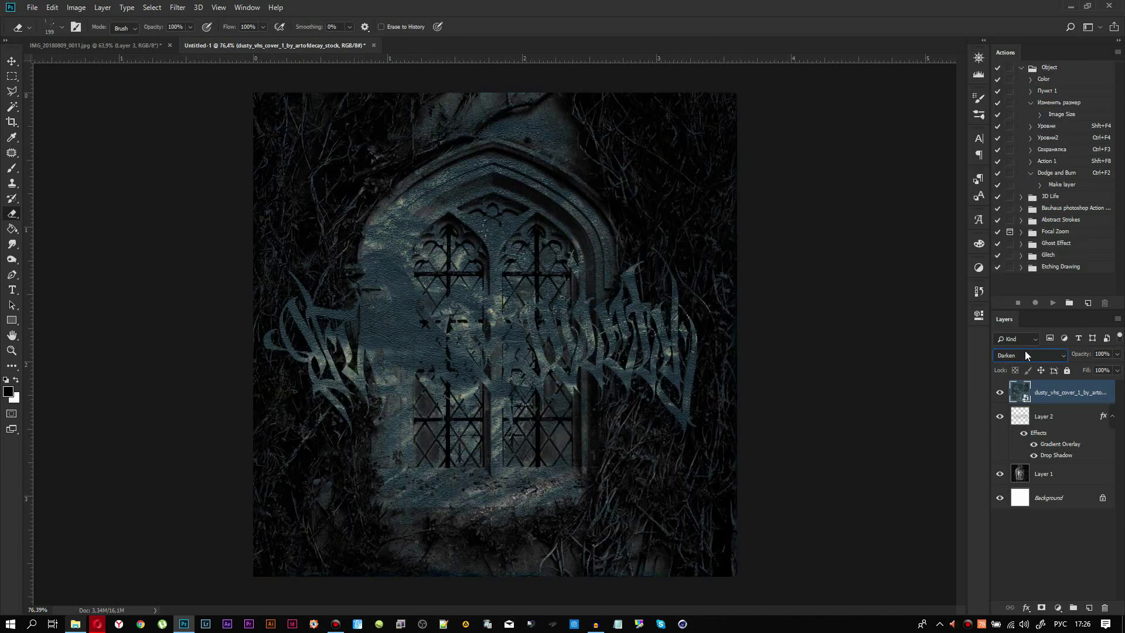
scroll(1025, 351, "down", 1)
scroll(1024, 354, "down", 1)
scroll(1024, 354, "down", 1)
scroll(1024, 355, "down", 1)
scroll(1024, 352, "down", 1)
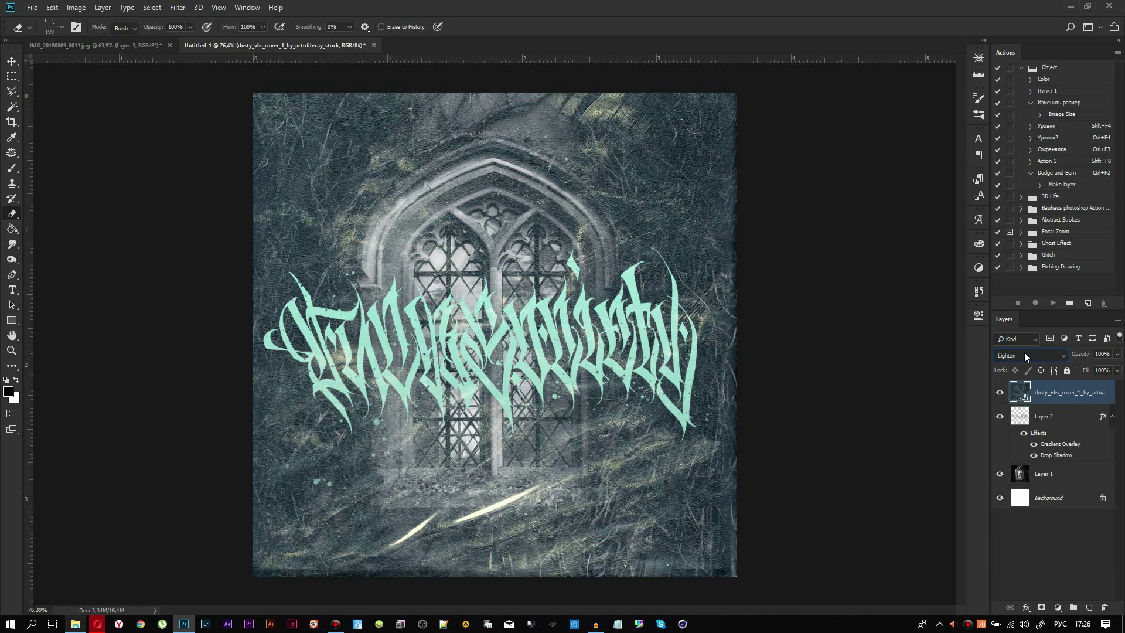
scroll(1024, 353, "up", 1)
Try opacities of 38% and 58%, then settle the dusty texture at 48%.
left_click(1117, 355)
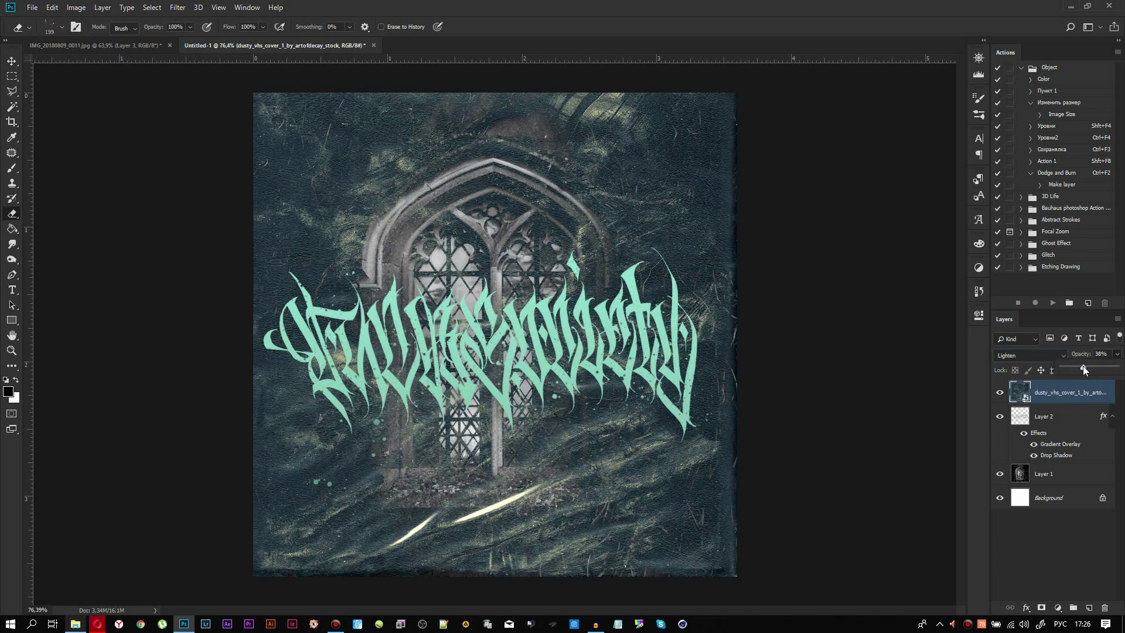
left_click(1083, 367)
left_click_drag(1090, 367, 1094, 366)
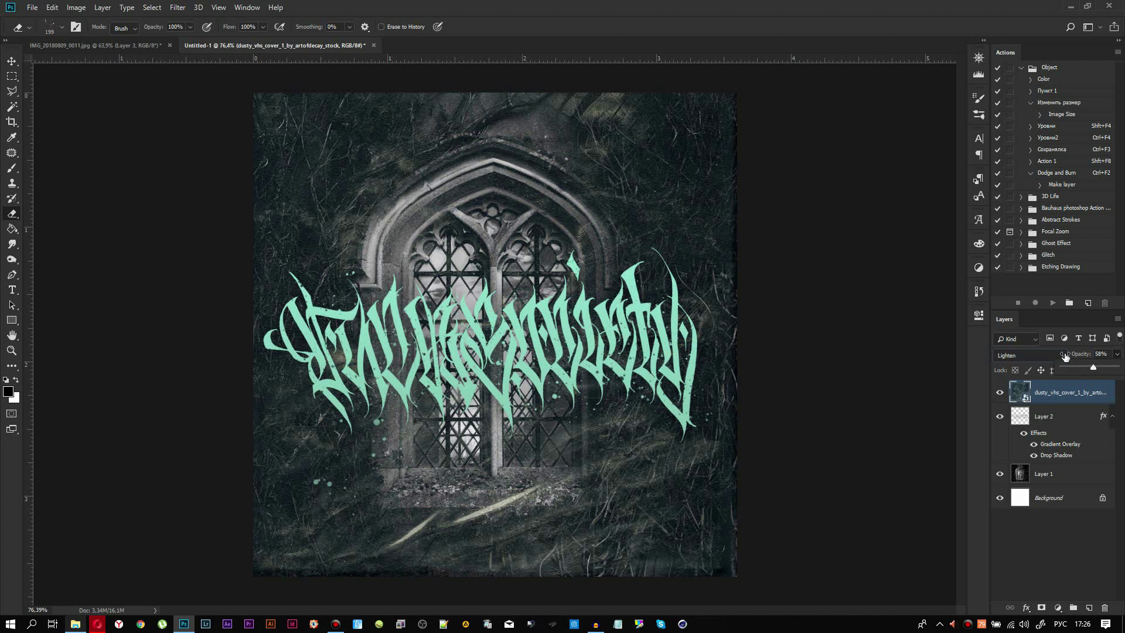
left_click(1017, 350)
scroll(1024, 352, "down", 1)
scroll(1024, 353, "up", 1)
scroll(1024, 353, "down", 1)
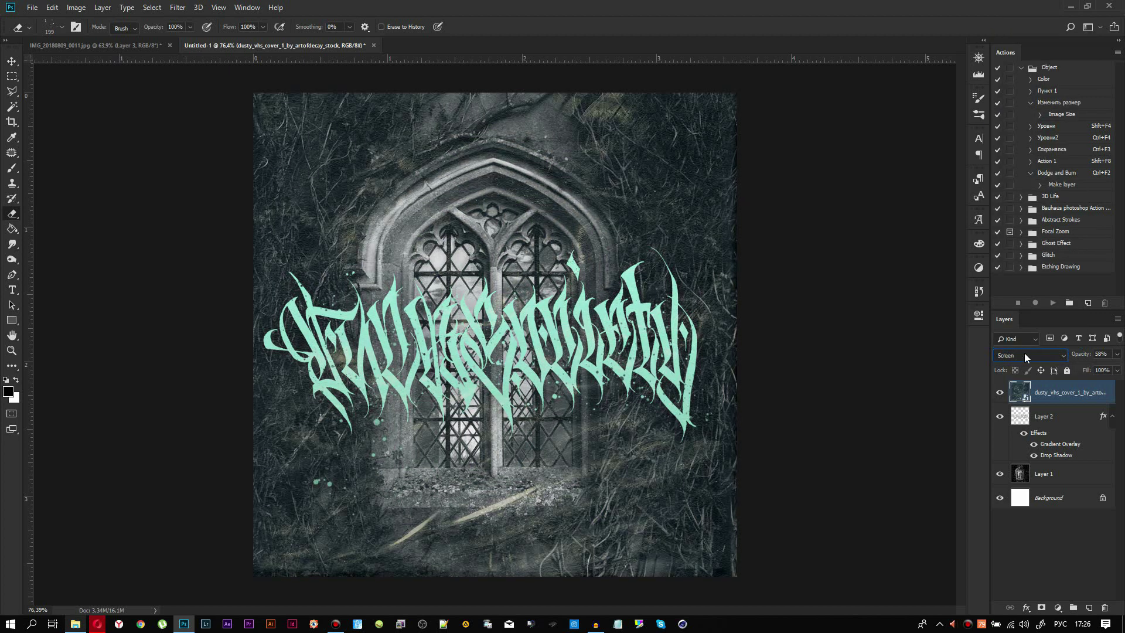
scroll(1024, 353, "down", 1)
scroll(1024, 353, "down", 1)
scroll(1024, 353, "down", 1)
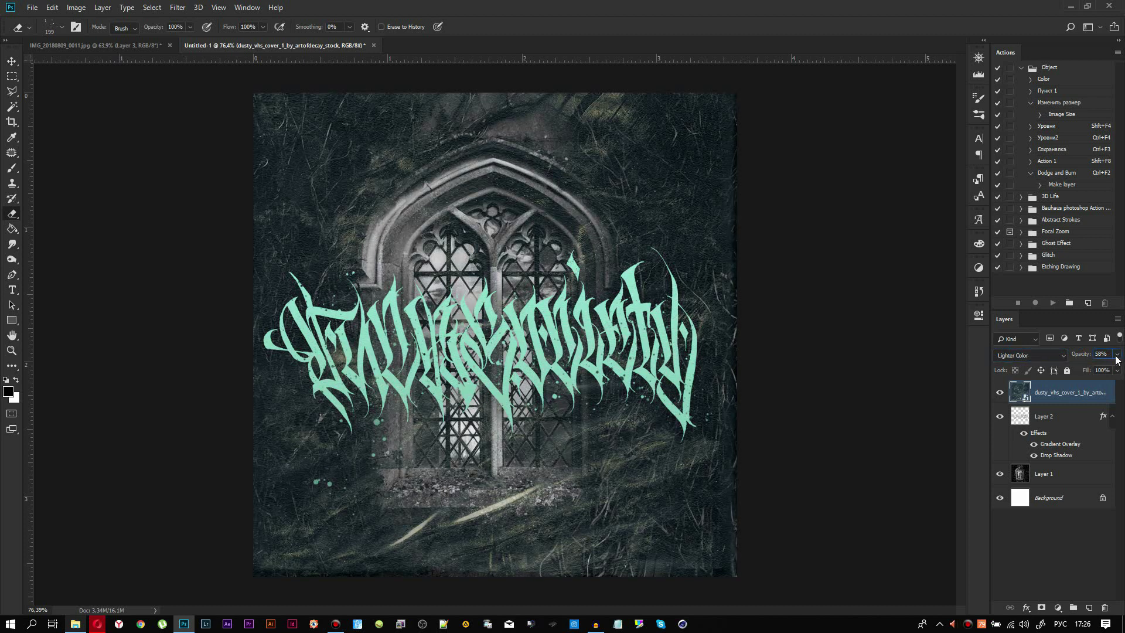
left_click_drag(1081, 367, 1088, 367)
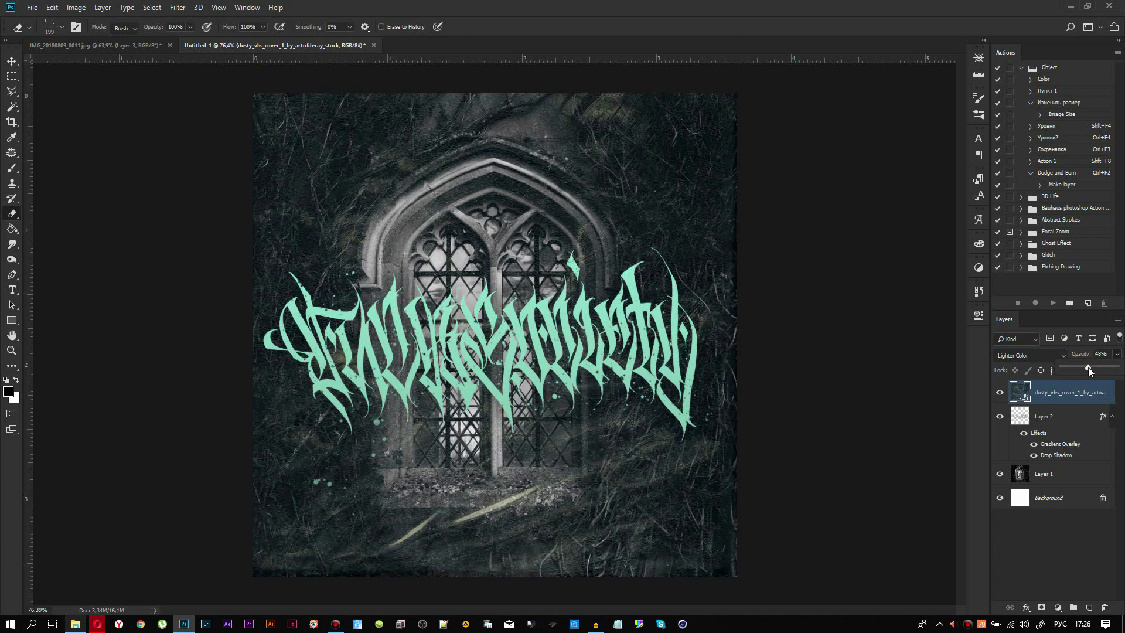
Nudge the dusty texture slightly down and toggle it off and on to compare.
left_click_drag(530, 484, 543, 491)
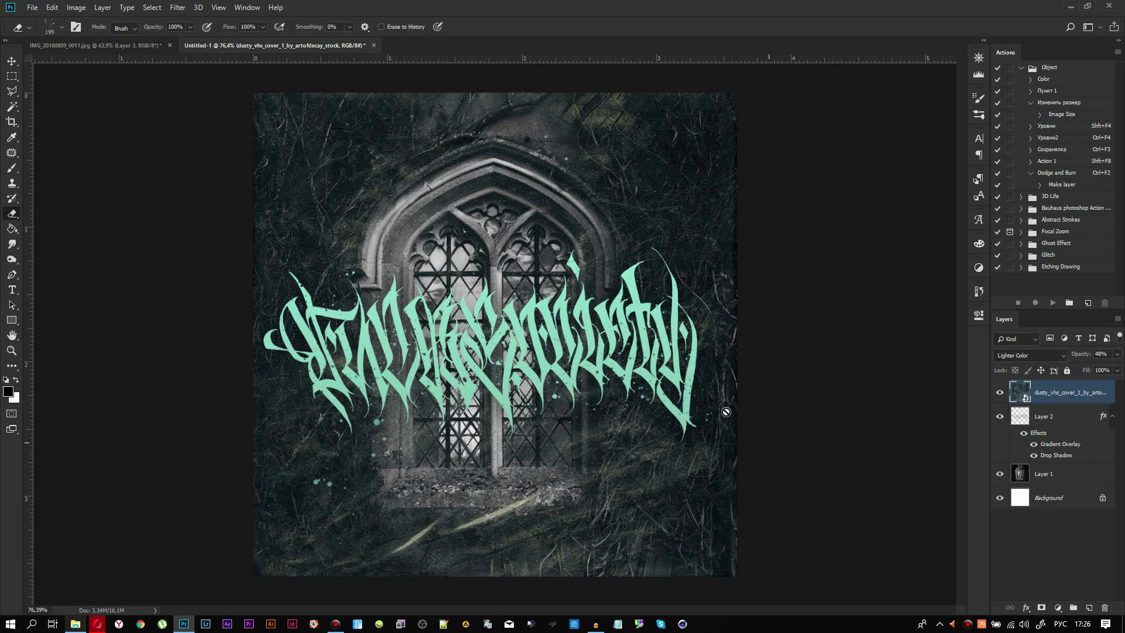
left_click(999, 401)
left_click(1045, 473)
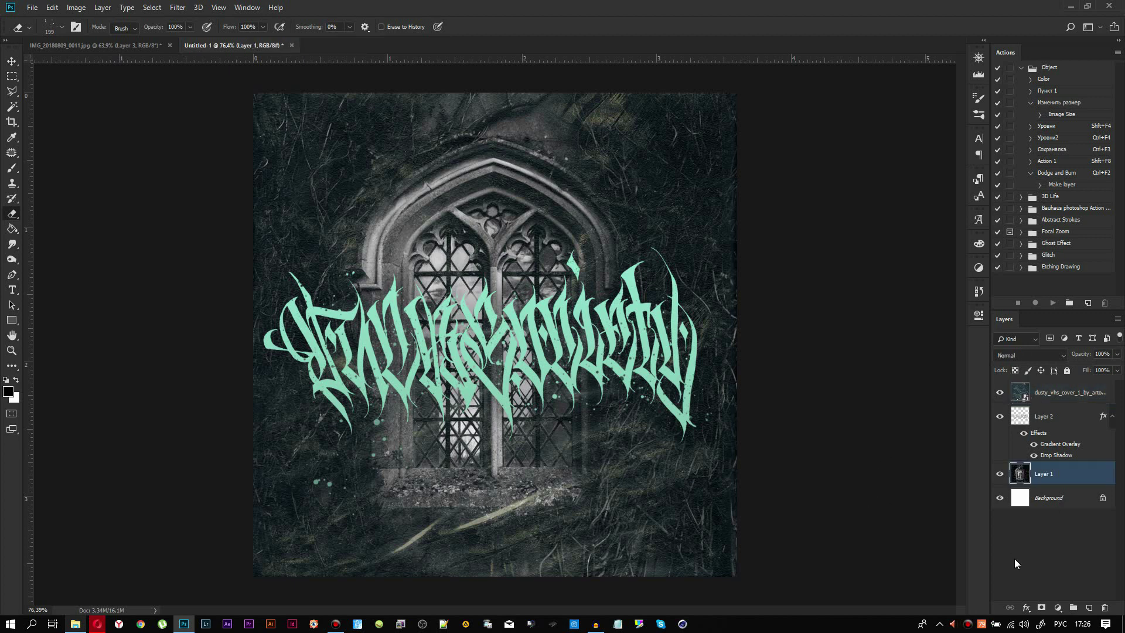
Add a Curves layer above the window photo, lifting the black point to about Output 25.
left_click(1058, 607)
left_click(1049, 455)
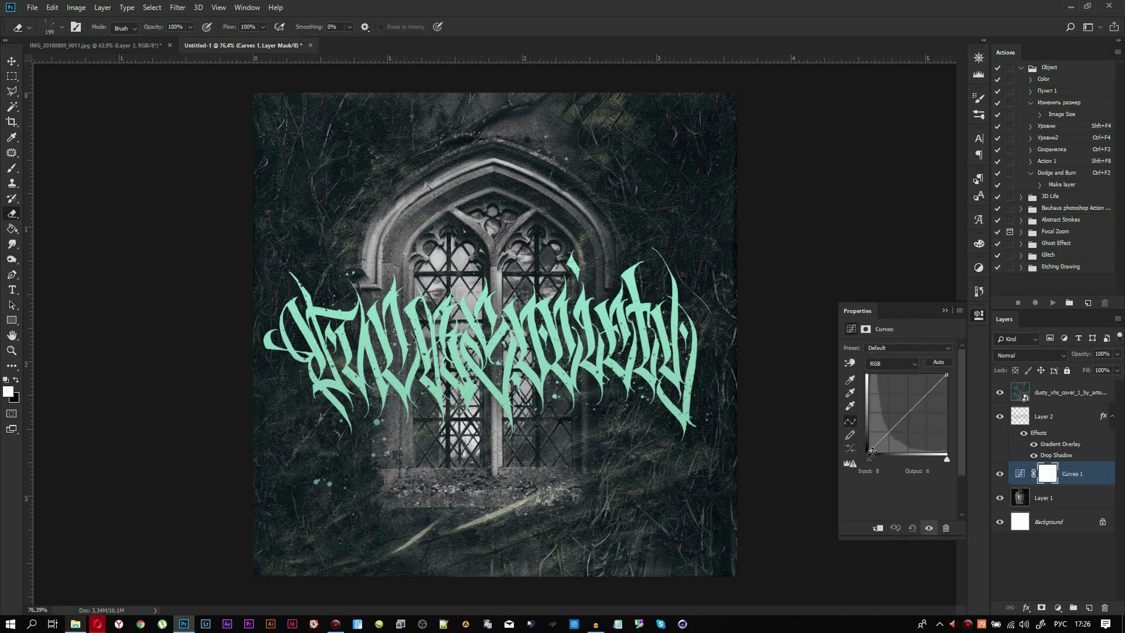
left_click_drag(870, 452, 891, 429)
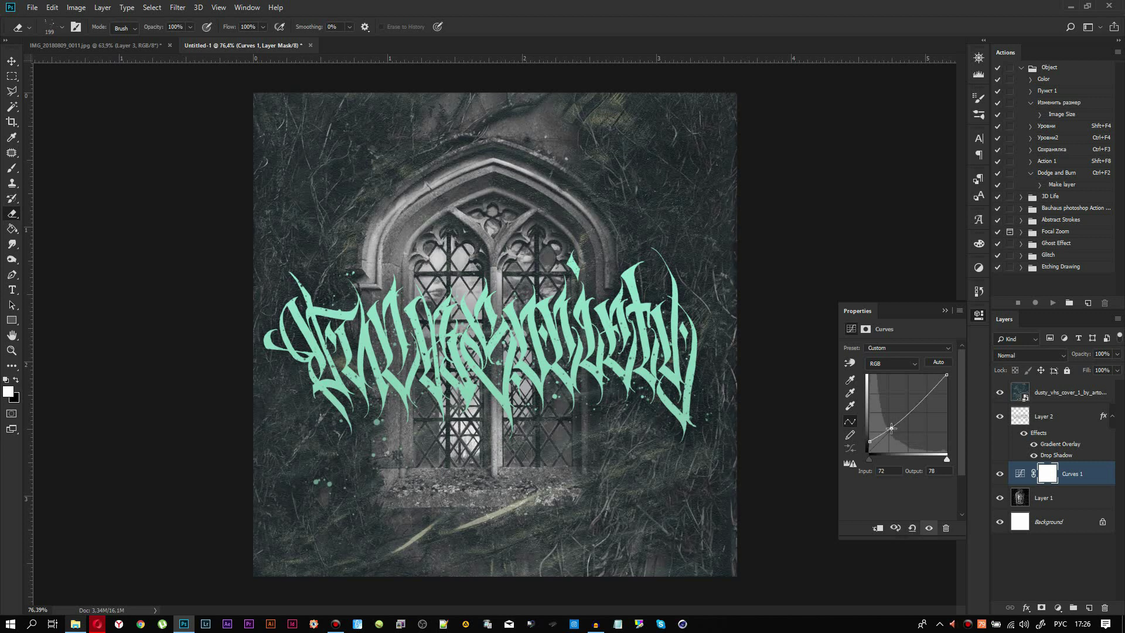
left_click(1000, 473)
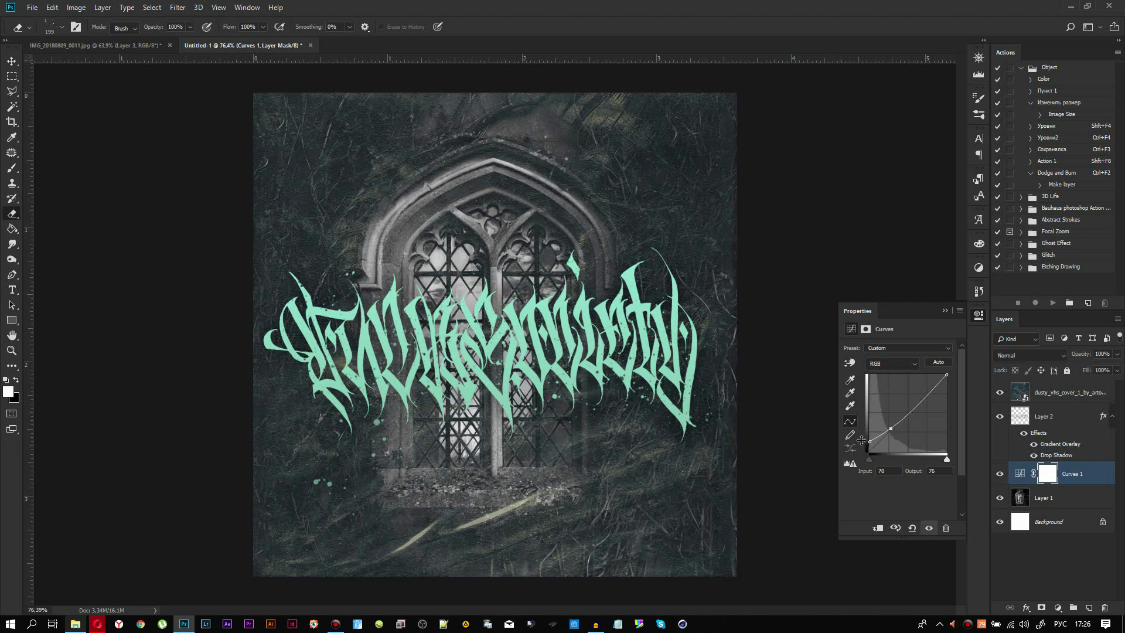
left_click_drag(867, 442, 865, 445)
left_click(78, 626)
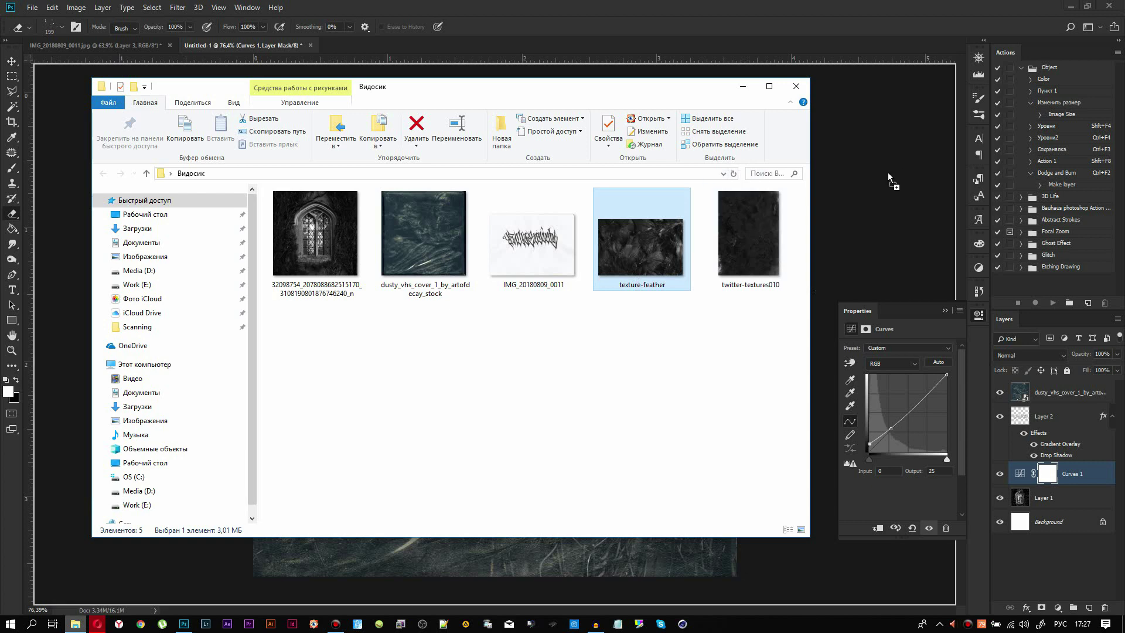
Place texture-feather, stretch it over the whole canvas, and move its layer to the top.
left_click(864, 176)
left_click_drag(461, 198, 296, 206)
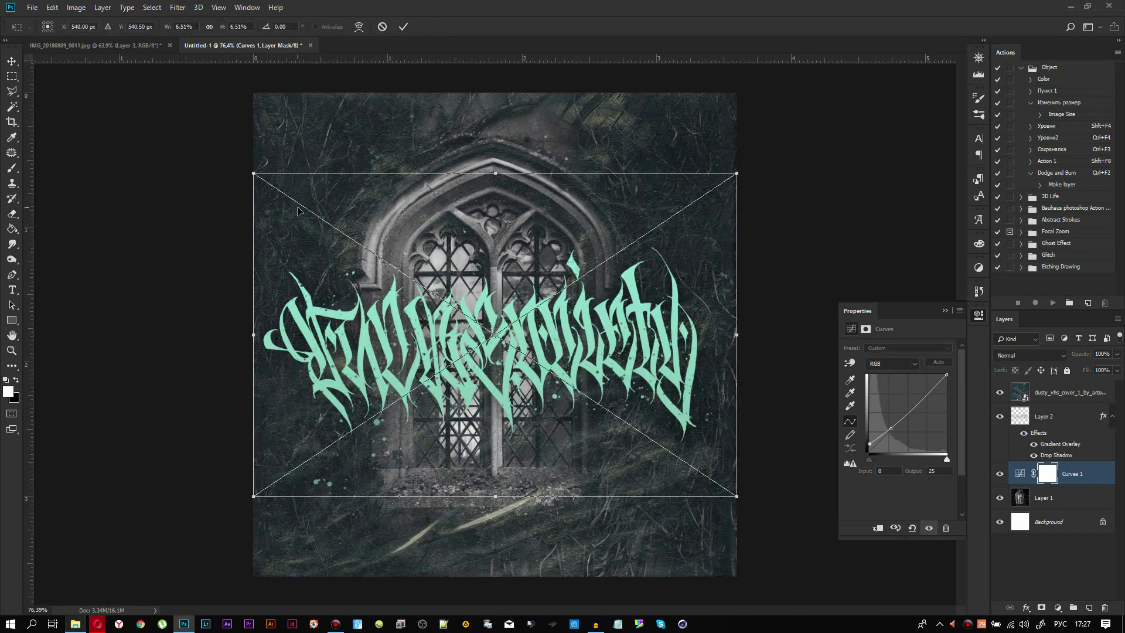
left_click_drag(234, 158, 129, 91)
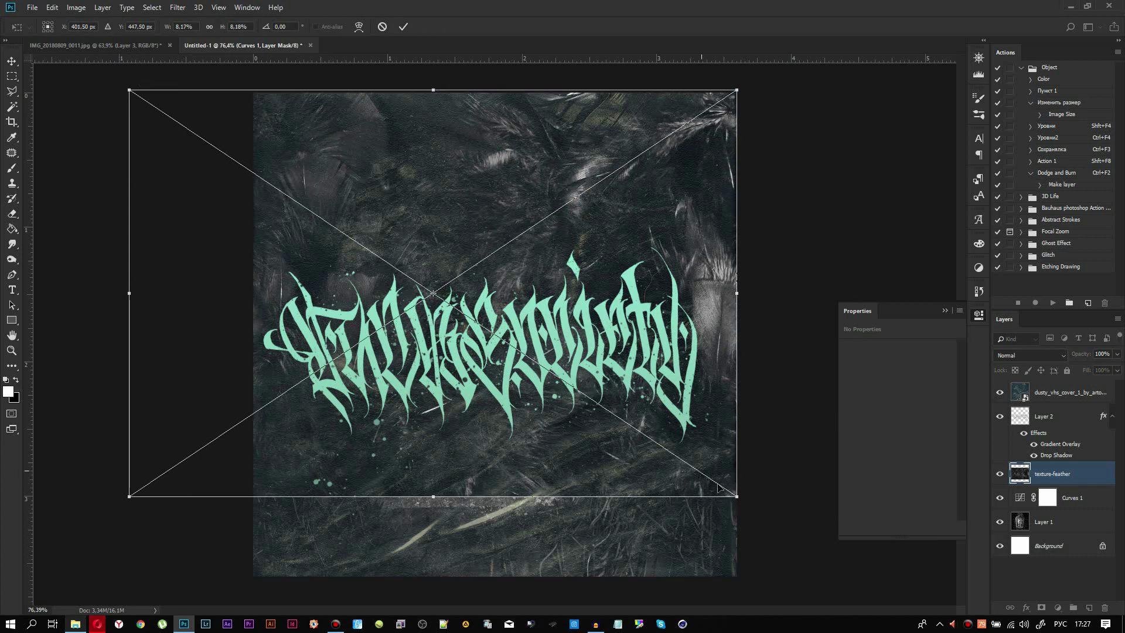
left_click_drag(815, 579, 827, 597)
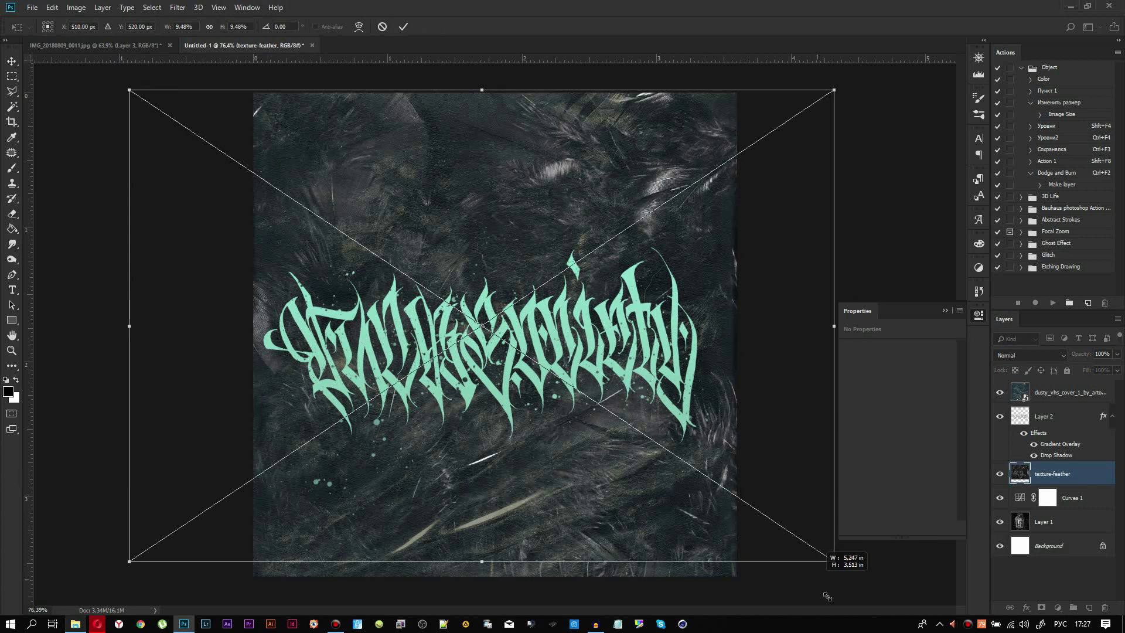
left_click_drag(828, 597, 837, 604)
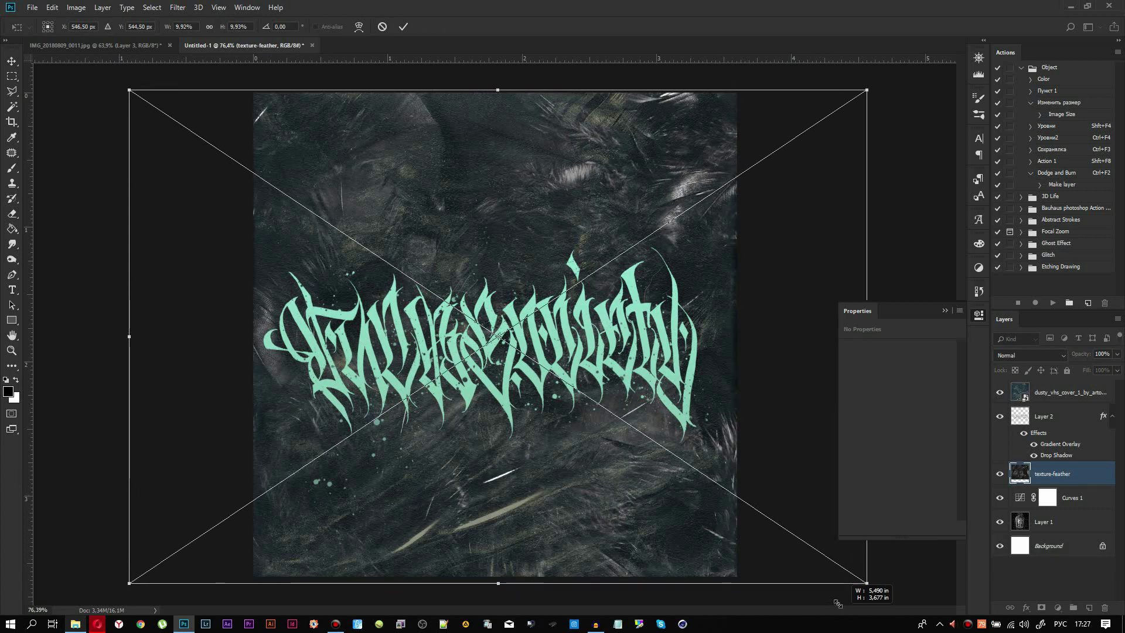
key("Return")
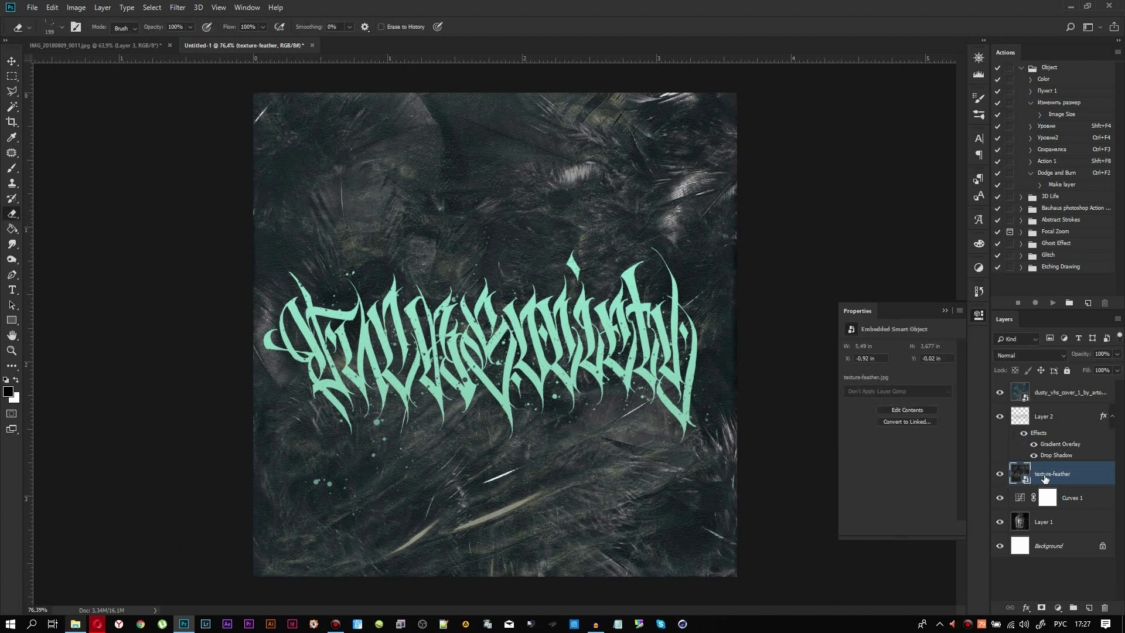
left_click_drag(1052, 383, 1052, 382)
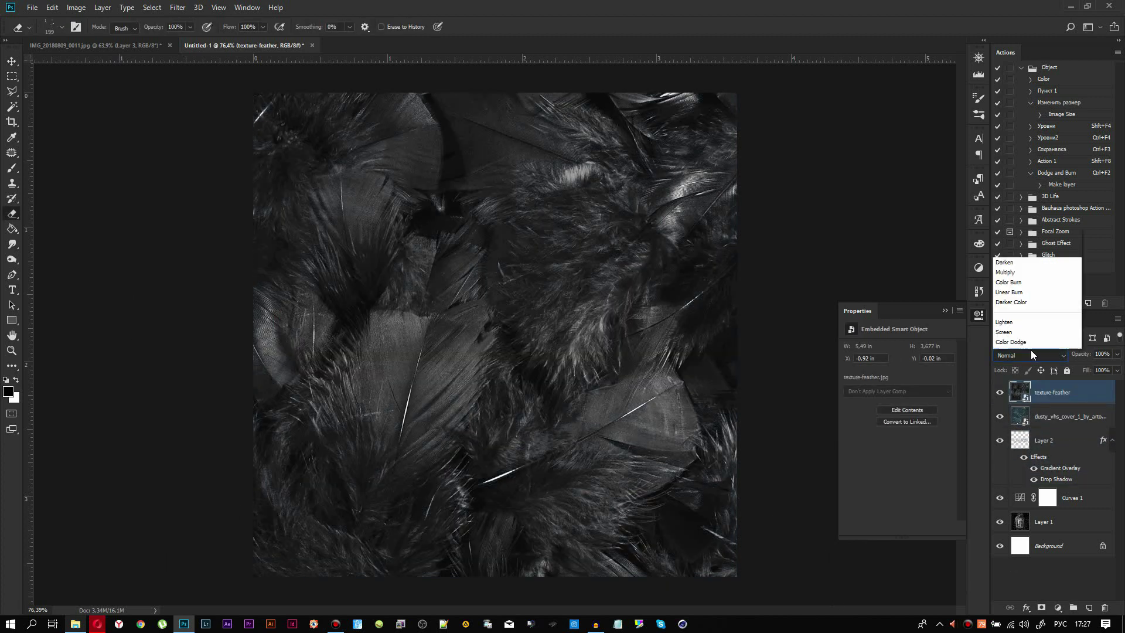
Cycle through blend modes, including Multiply, and set the feather texture to Lighten.
scroll(1032, 354, "down", 1)
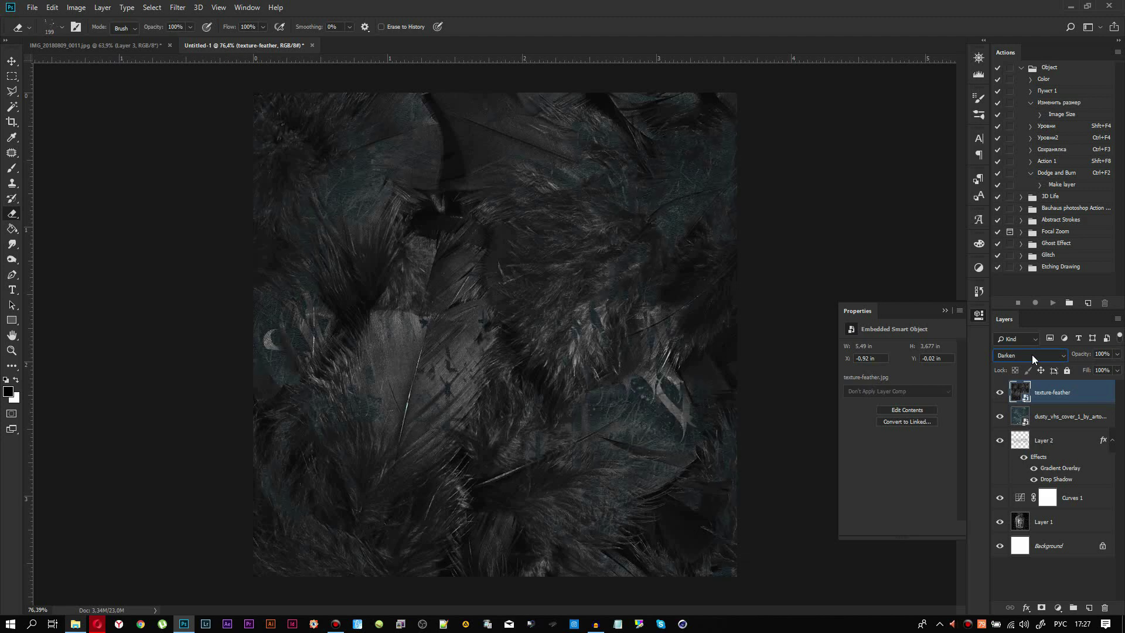
scroll(1032, 354, "down", 1)
scroll(1032, 354, "down", 1)
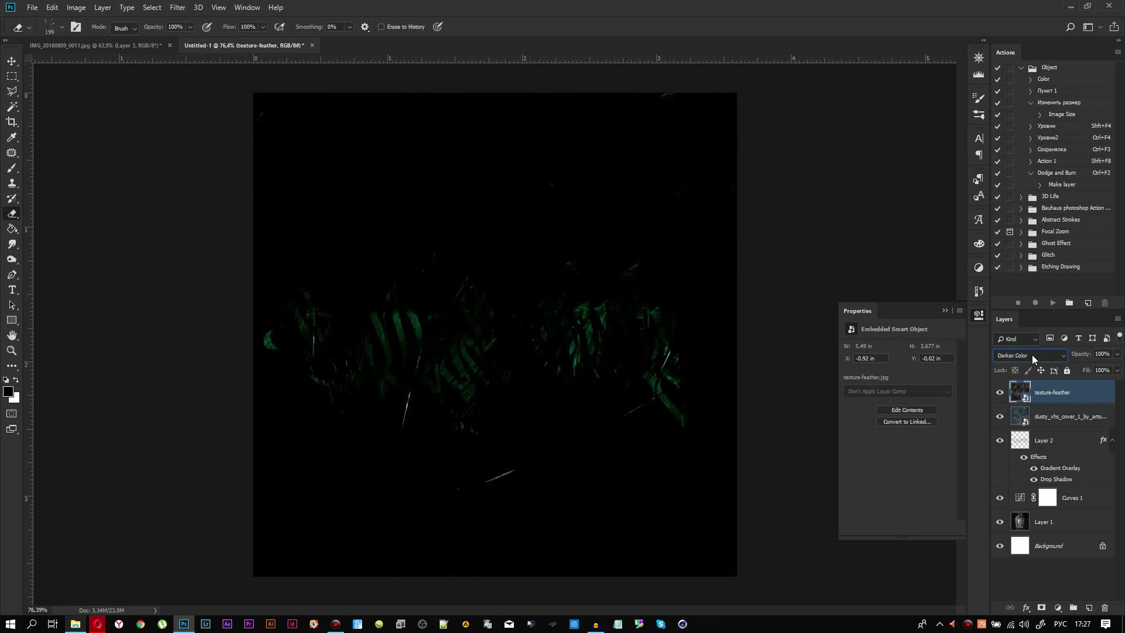
scroll(1031, 354, "down", 1)
scroll(1032, 353, "down", 1)
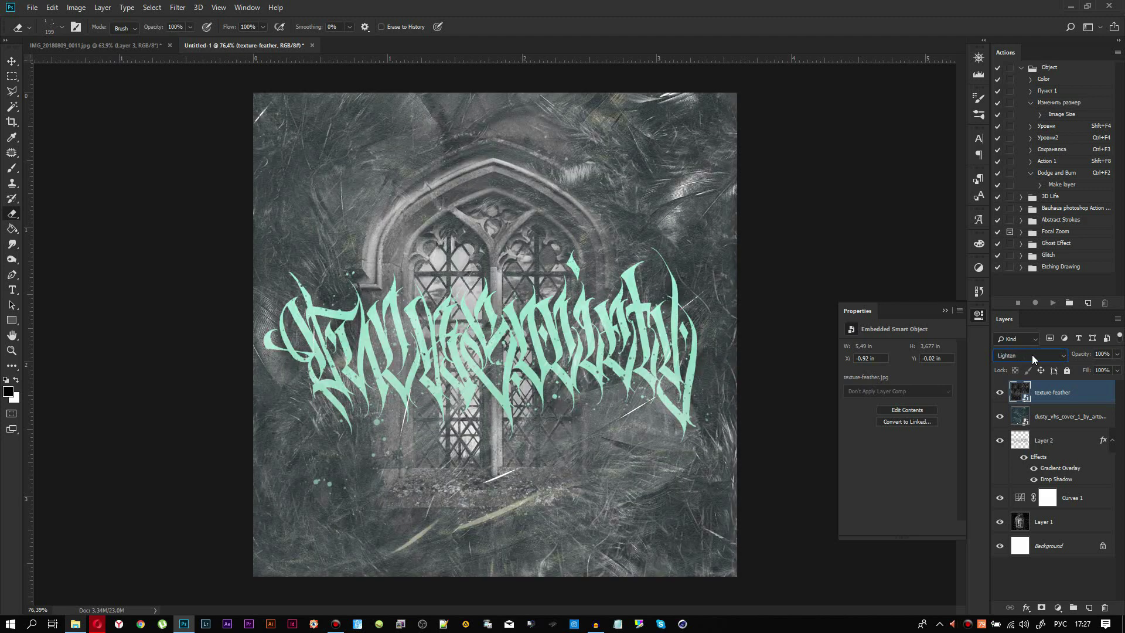
scroll(1032, 354, "down", 1)
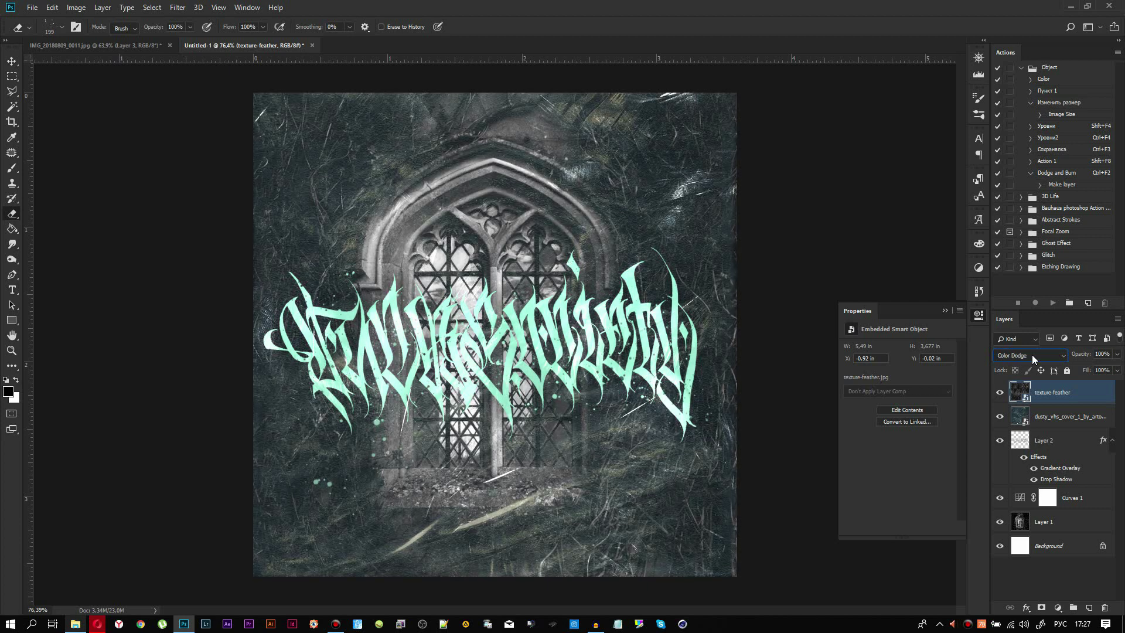
scroll(1032, 354, "down", 1)
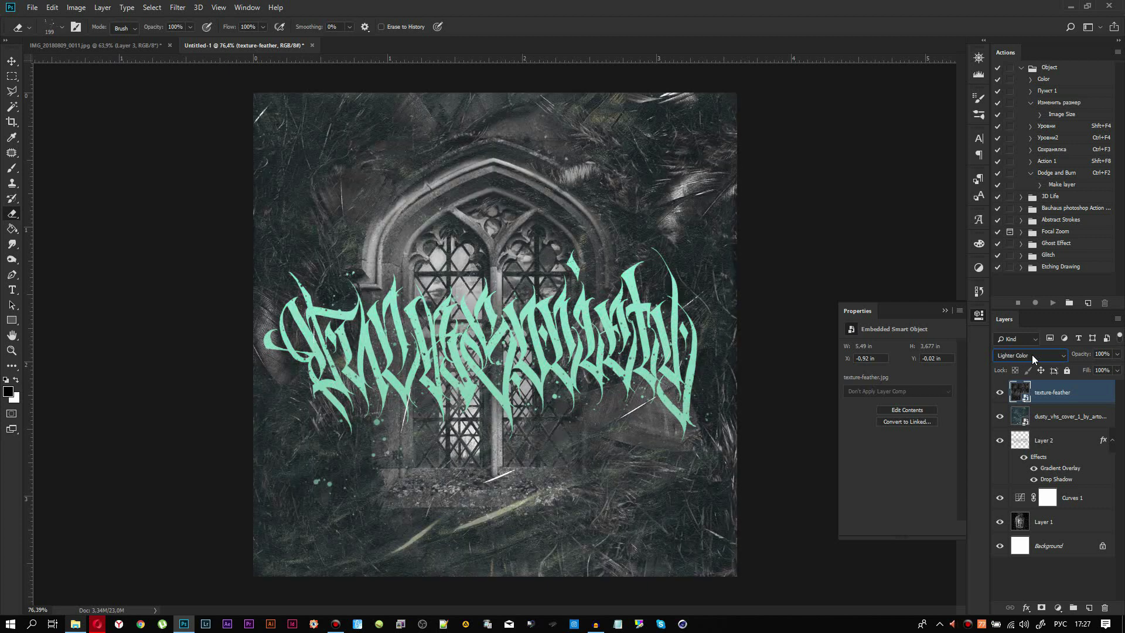
left_click(1032, 354)
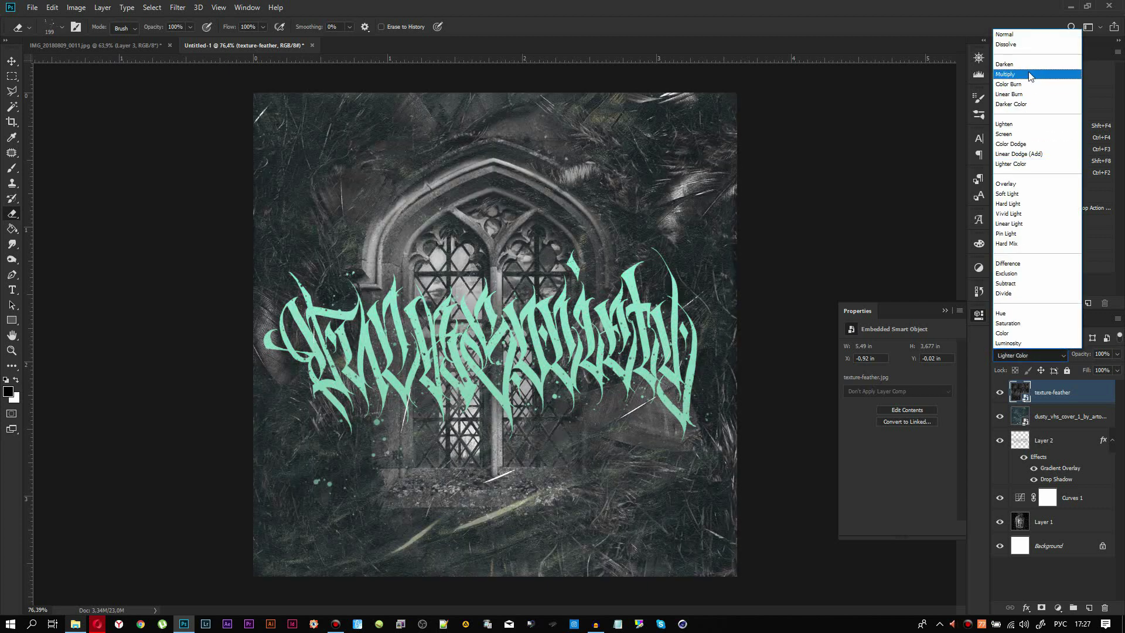
left_click(1029, 74)
scroll(1031, 358, "down", 1)
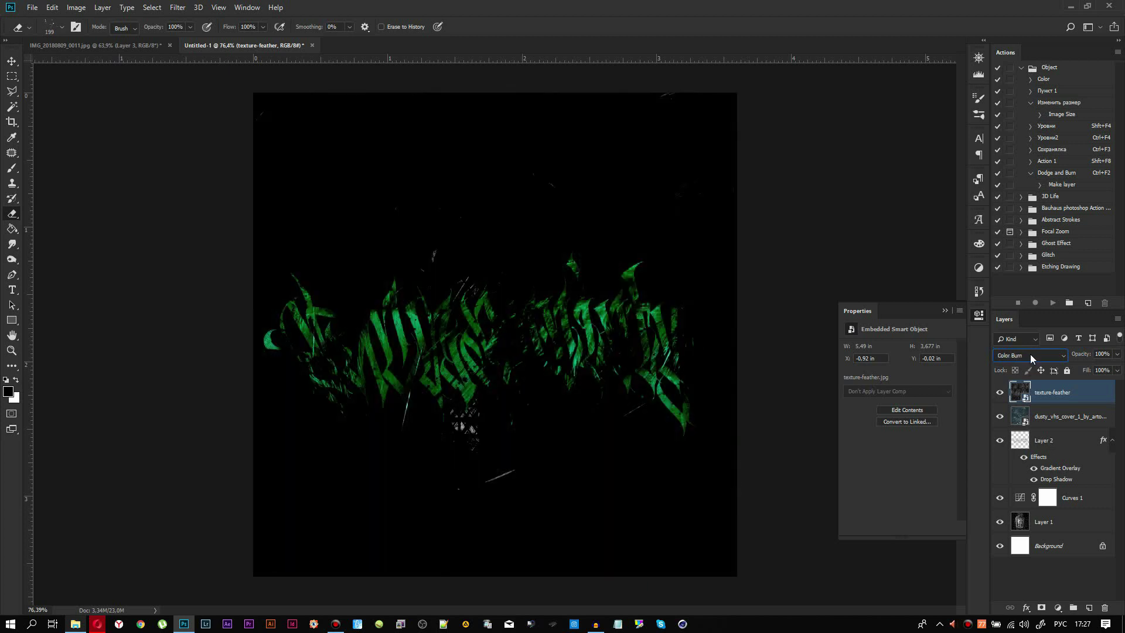
scroll(1031, 358, "down", 1)
scroll(1031, 357, "down", 1)
scroll(1031, 358, "down", 1)
scroll(1030, 354, "down", 1)
scroll(1030, 354, "up", 1)
Lower the feather texture's opacity to about 47%.
left_click(1117, 354)
left_click_drag(1083, 366, 1092, 370)
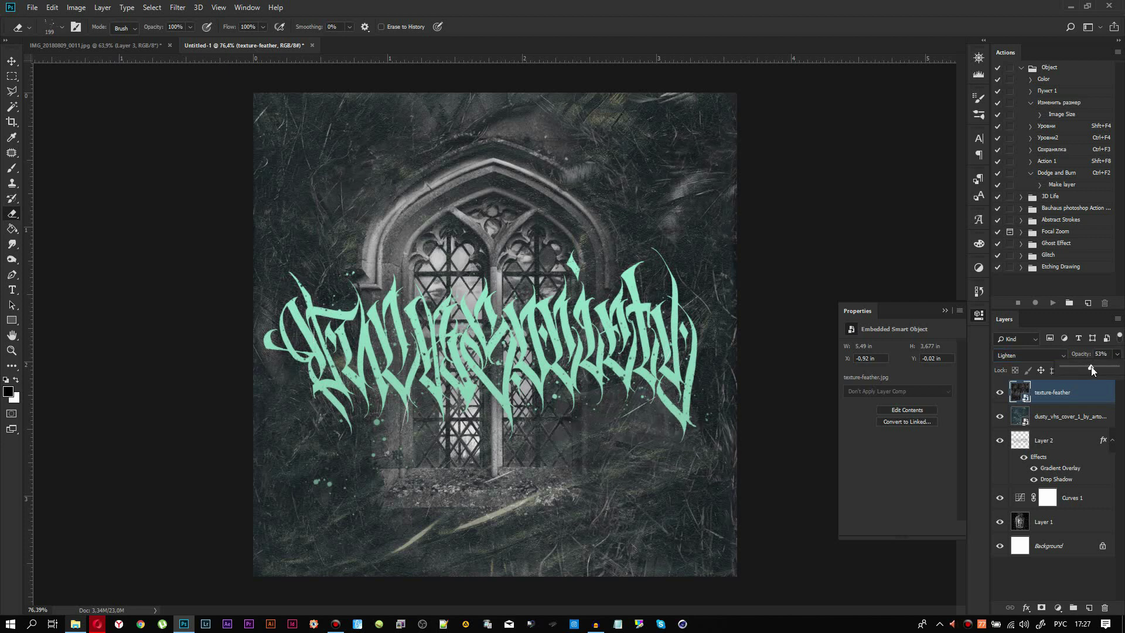
left_click(1053, 421)
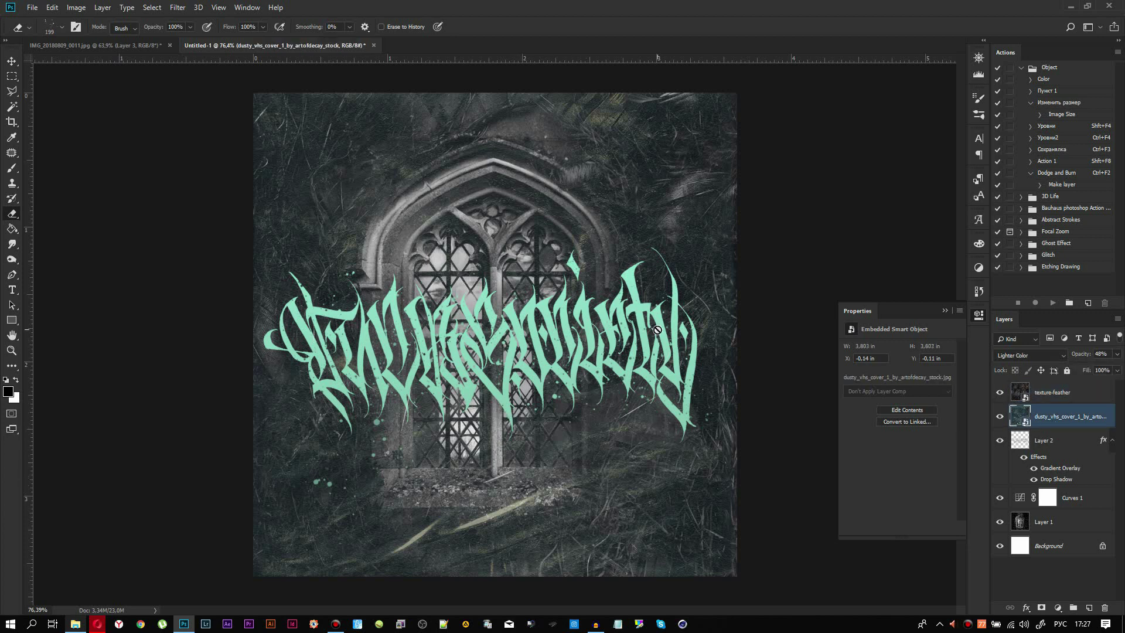
Cancel the rasterize prompt on the dusty texture and reopen the Видосик texture folder.
key("b")
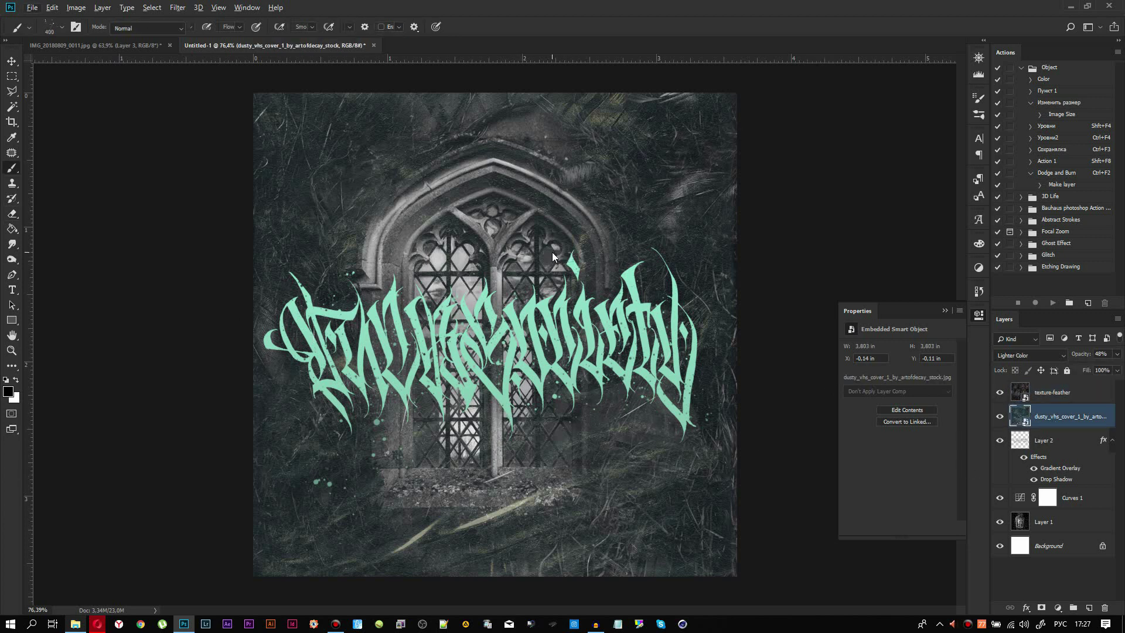
left_click(530, 252)
key("Escape")
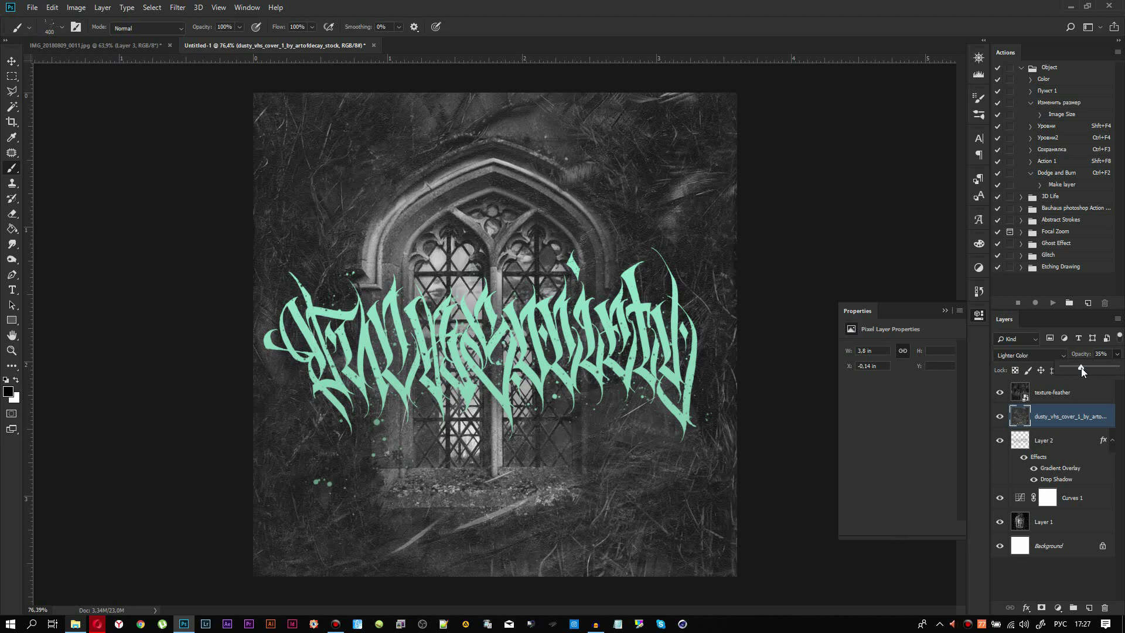
left_click(75, 624)
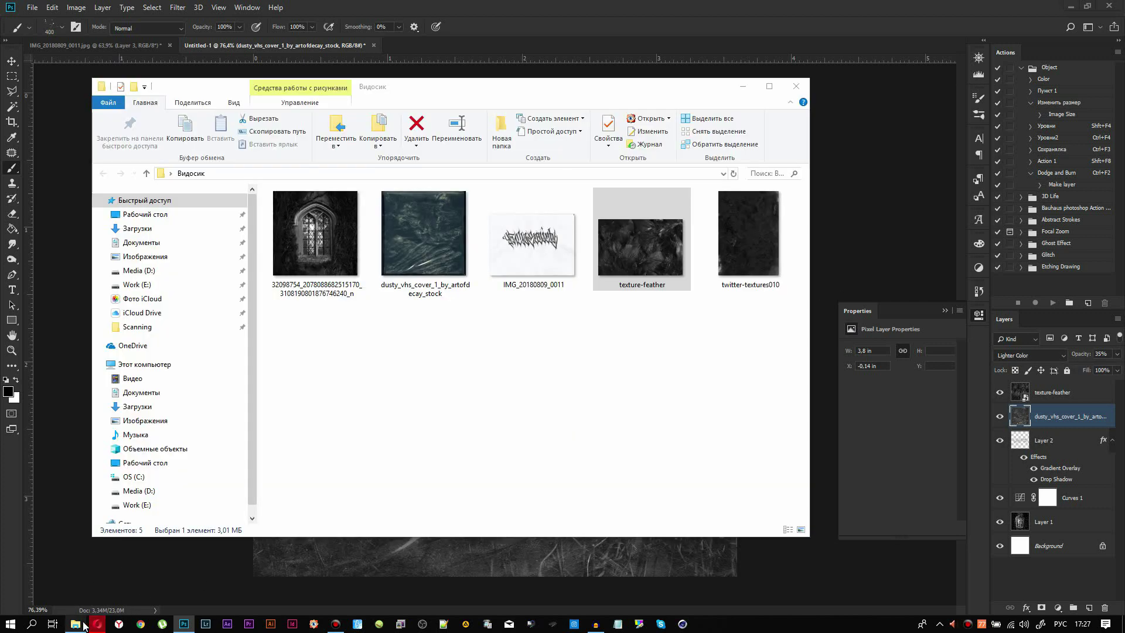
Place twitter-textures010 and scale it to cover the canvas.
left_click(765, 253)
left_click_drag(764, 253, 869, 90)
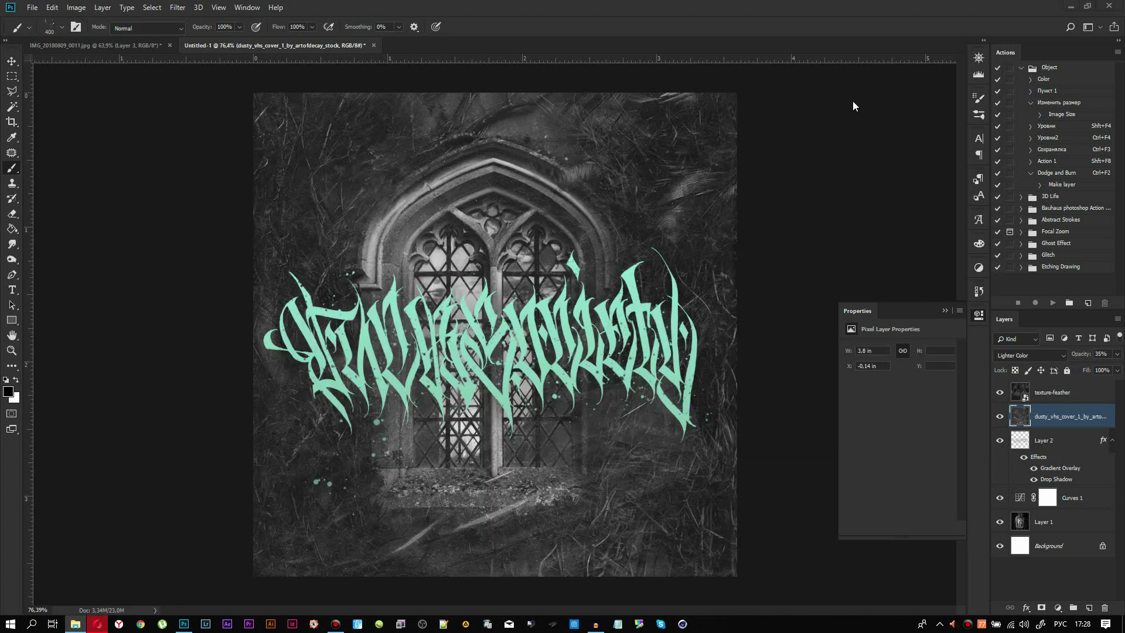
left_click_drag(321, 93, 264, 77)
scroll(494, 336, "down", 2)
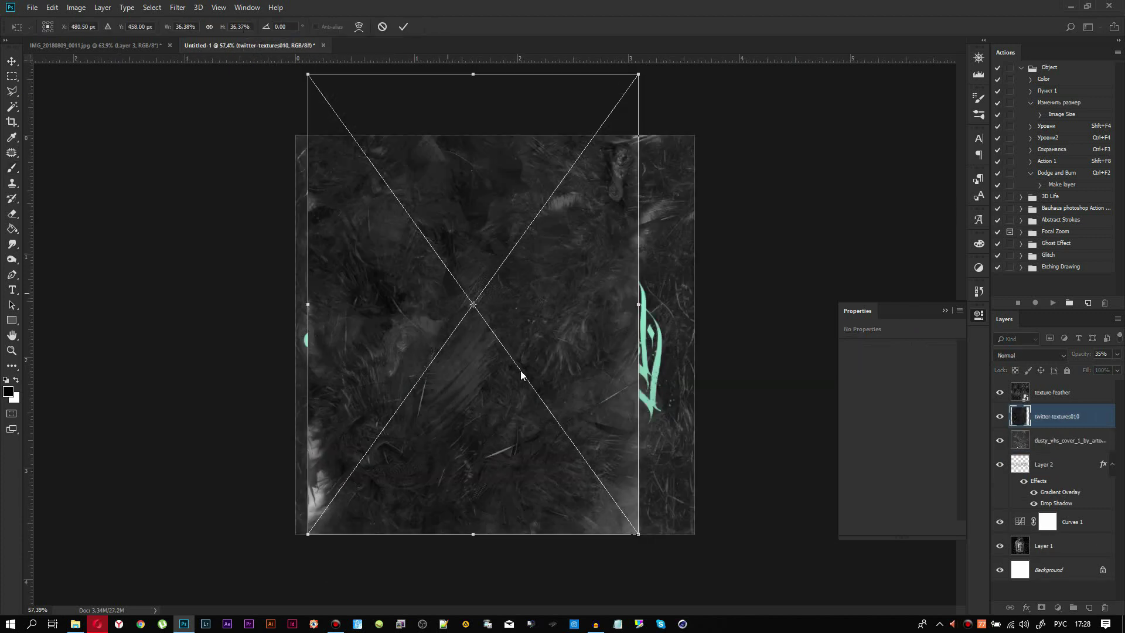
left_click_drag(625, 514, 679, 591)
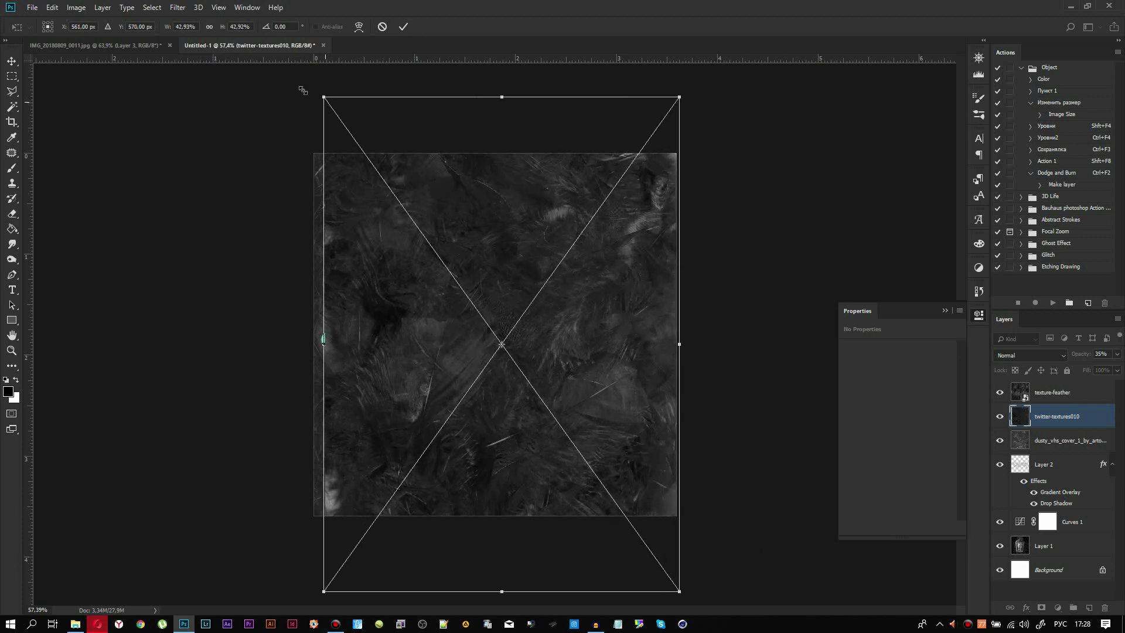
left_click_drag(324, 98, 311, 78)
key("b")
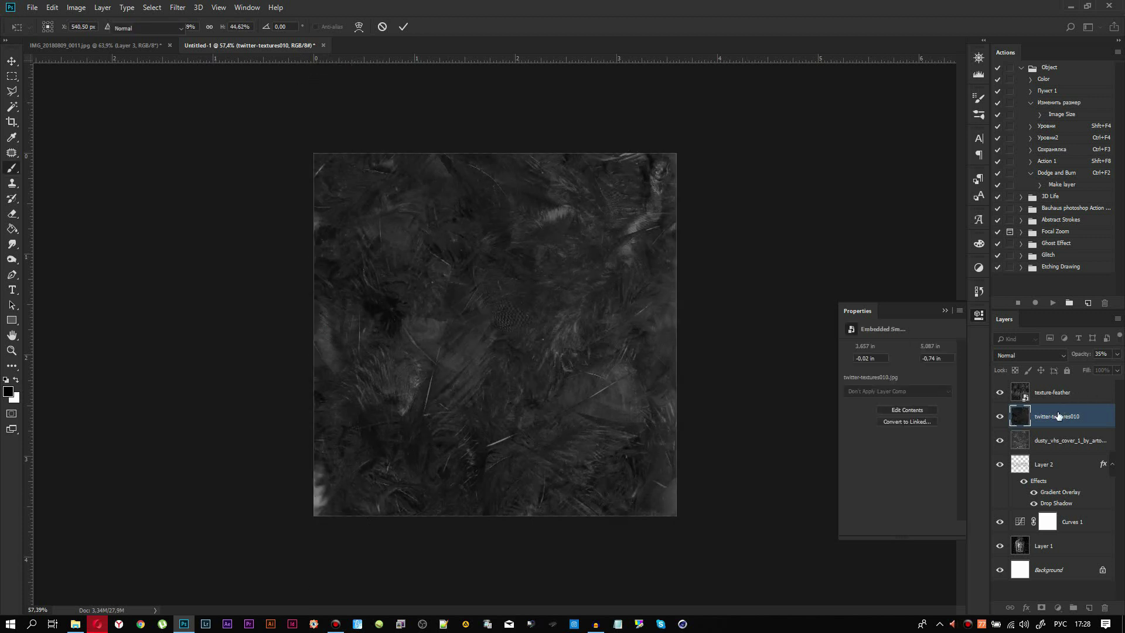
Move twitter-textures010 above texture-feather and set its blend mode to Lighter Color.
left_click_drag(1054, 415, 1048, 382)
left_click(1036, 353)
key("Down")
key("Down")
key("Return")
key("Down")
key("Down")
key("Down")
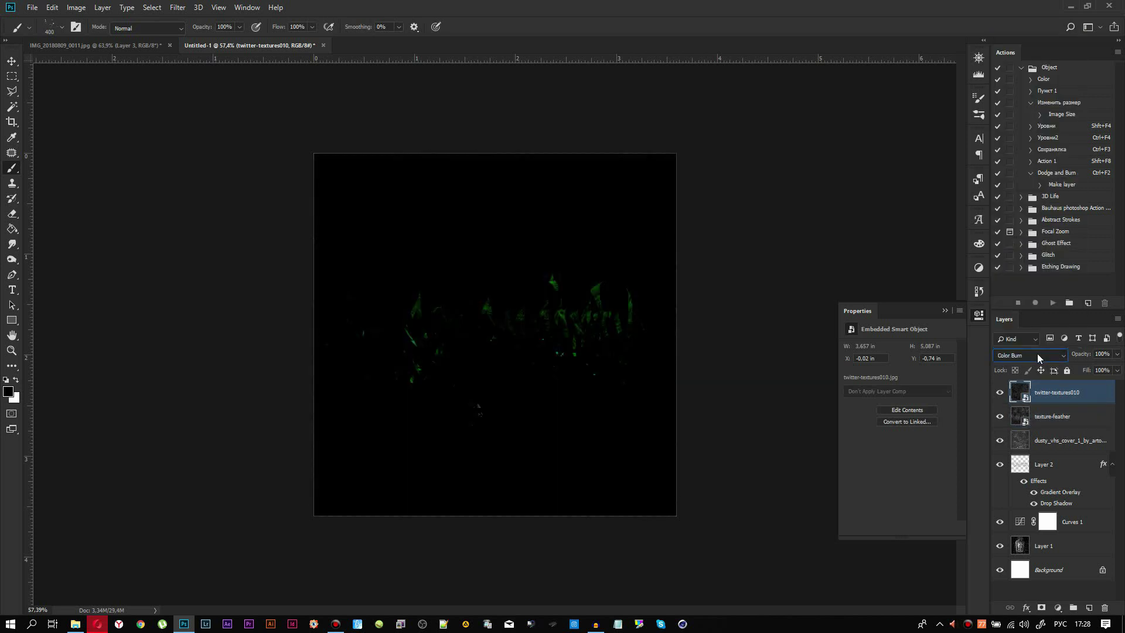
key("Down")
key("Down")
key("Down")
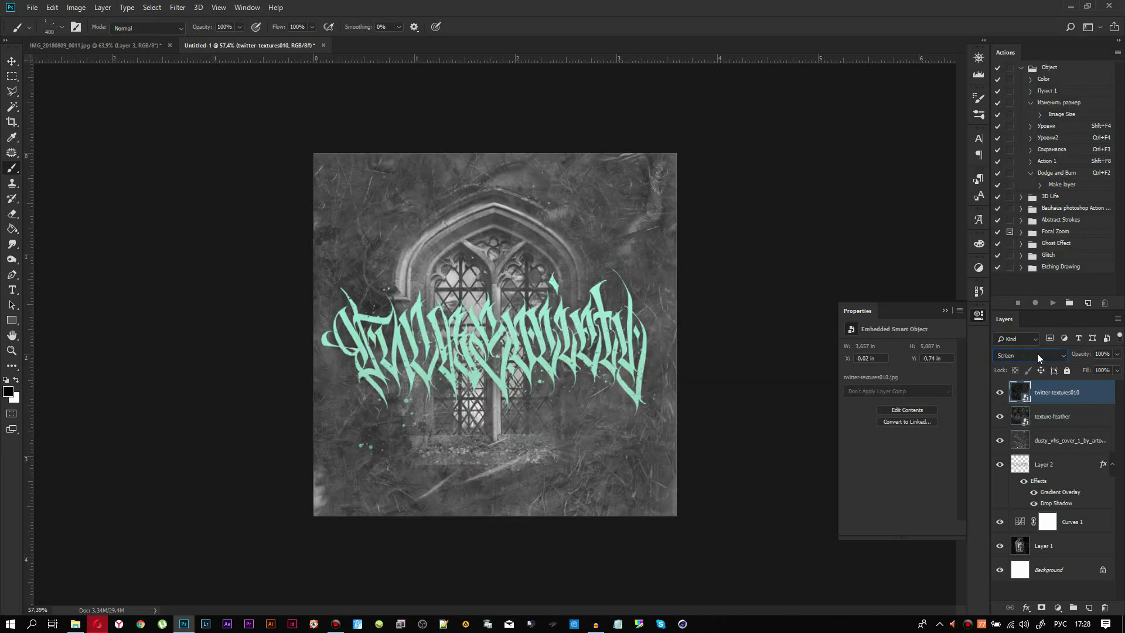
key("ctrl+1")
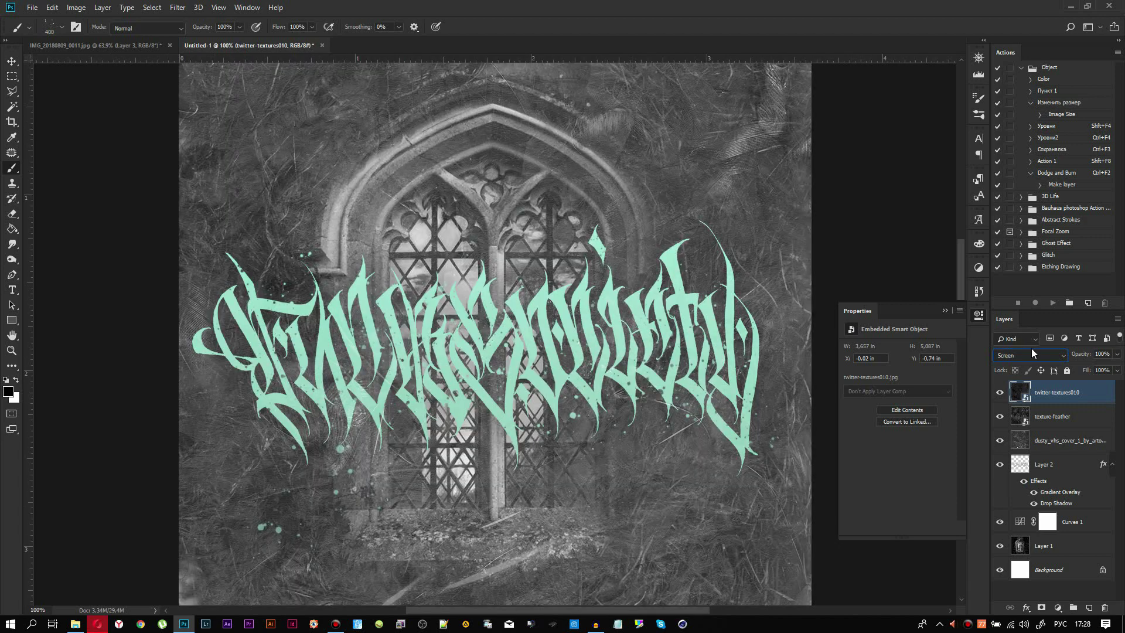
key("Down")
key("Down")
key("Down")
key("Up")
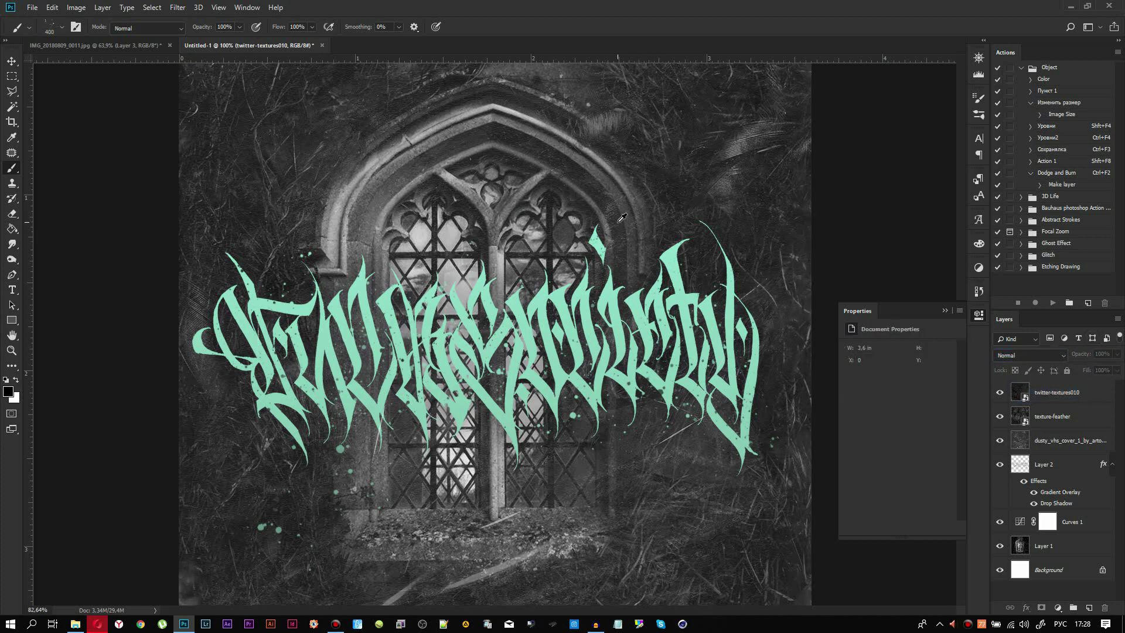
key("ctrl+0")
Slightly raise the opacities of the dusty VHS and feather textures.
left_click(1061, 445)
left_click(1116, 354)
left_click_drag(1087, 368, 1092, 366)
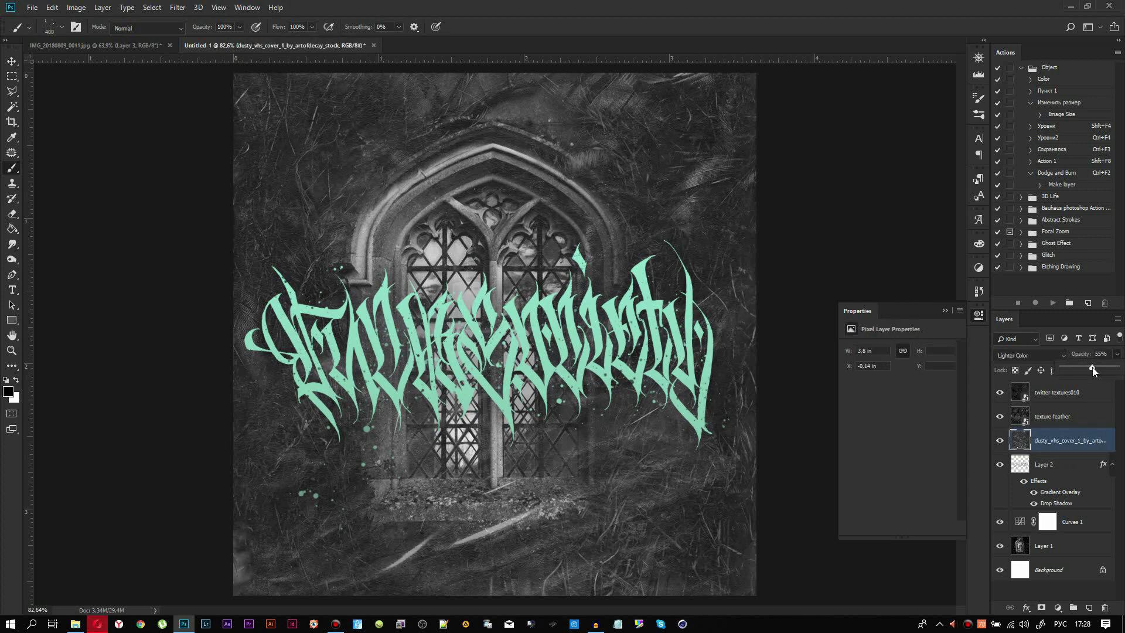
left_click(1049, 416)
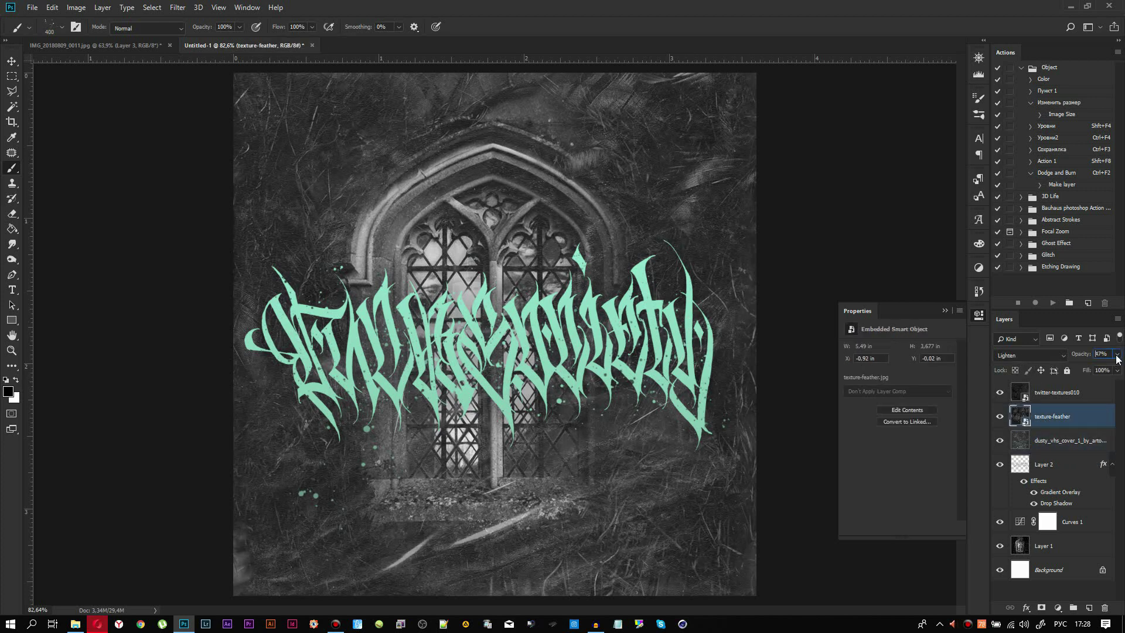
left_click_drag(1072, 368, 1080, 367)
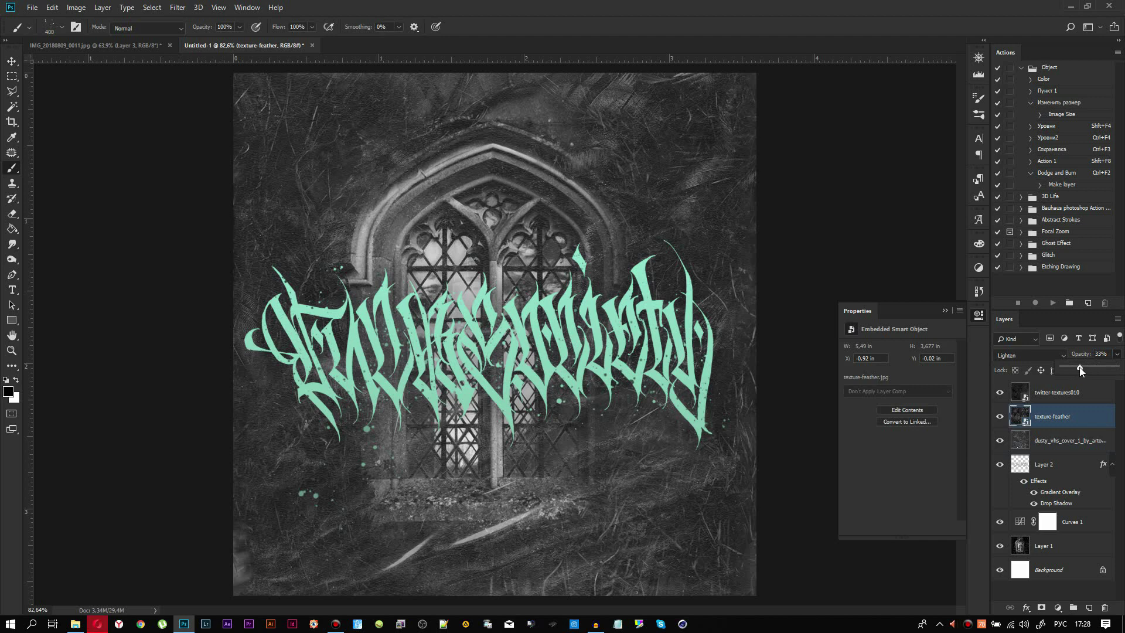
left_click(1055, 392)
left_click(1116, 354)
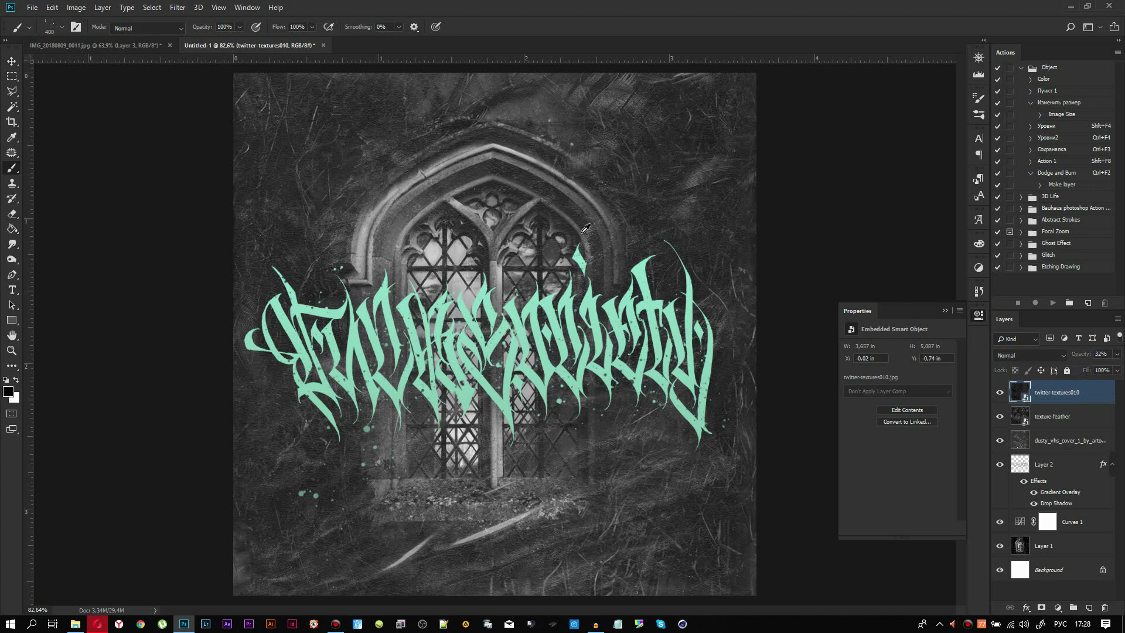
Move the lettering layer (Layer 2) to sit just above the dusty VHS texture.
scroll(584, 230, "down", 2)
left_click_drag(1046, 464, 1046, 385)
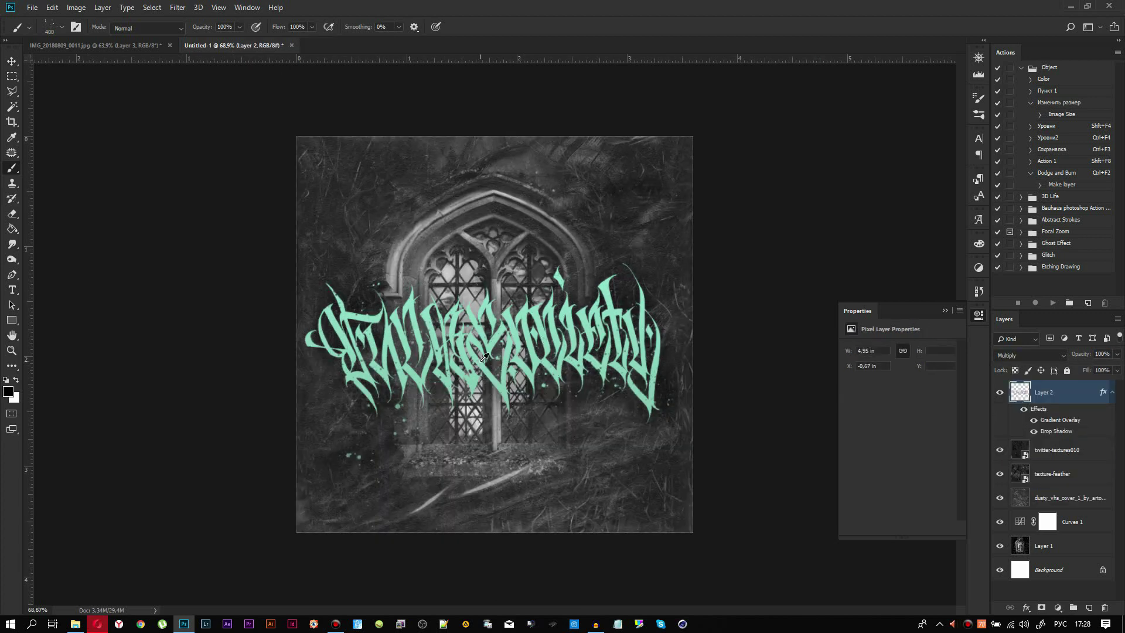
scroll(484, 356, "up", 1)
mouse_move(1072, 398)
left_mouse_down()
mouse_move(1060, 445)
mouse_move(1058, 427)
left_mouse_up()
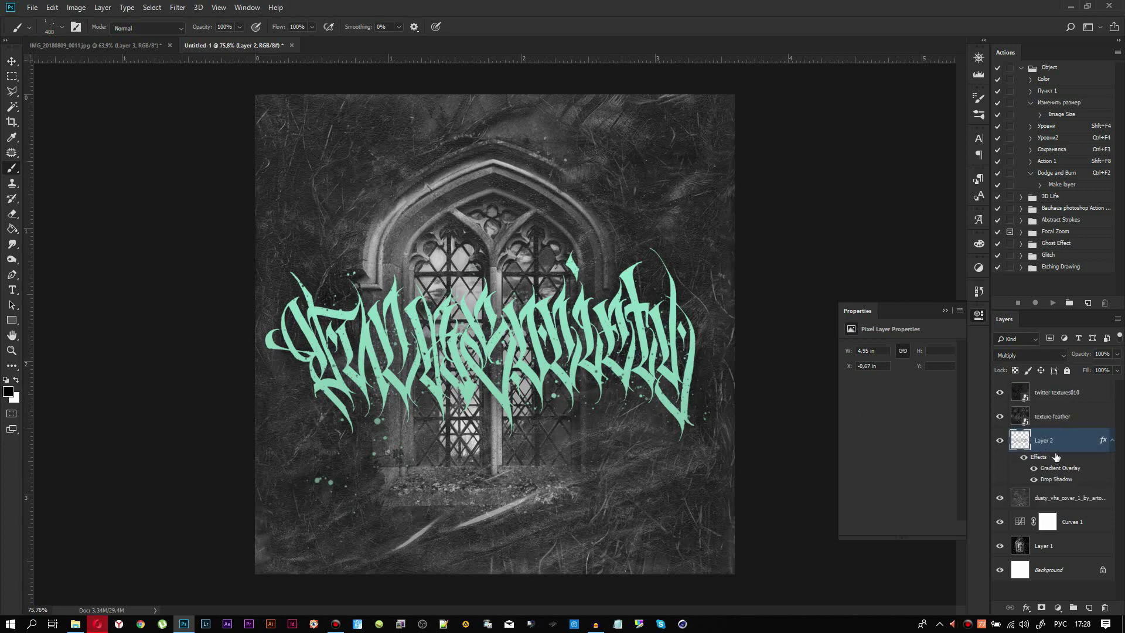
Preview blue, navy and purple gradient presets on the lettering's Gradient Overlay.
double_click(1071, 473)
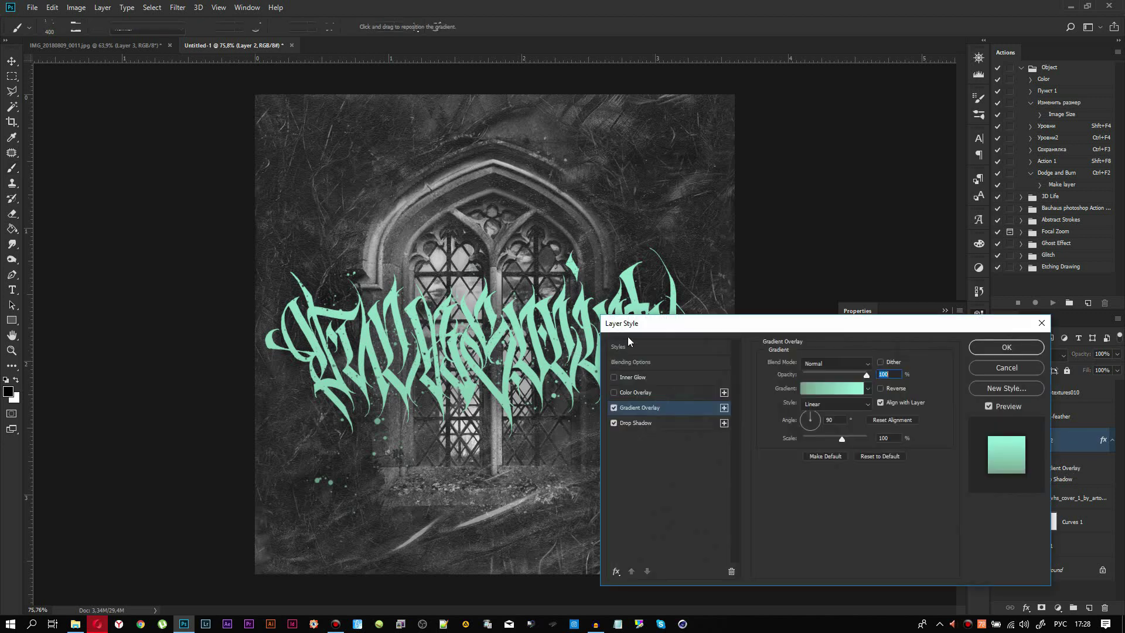
left_click(814, 386)
left_click_drag(222, 179, 223, 265)
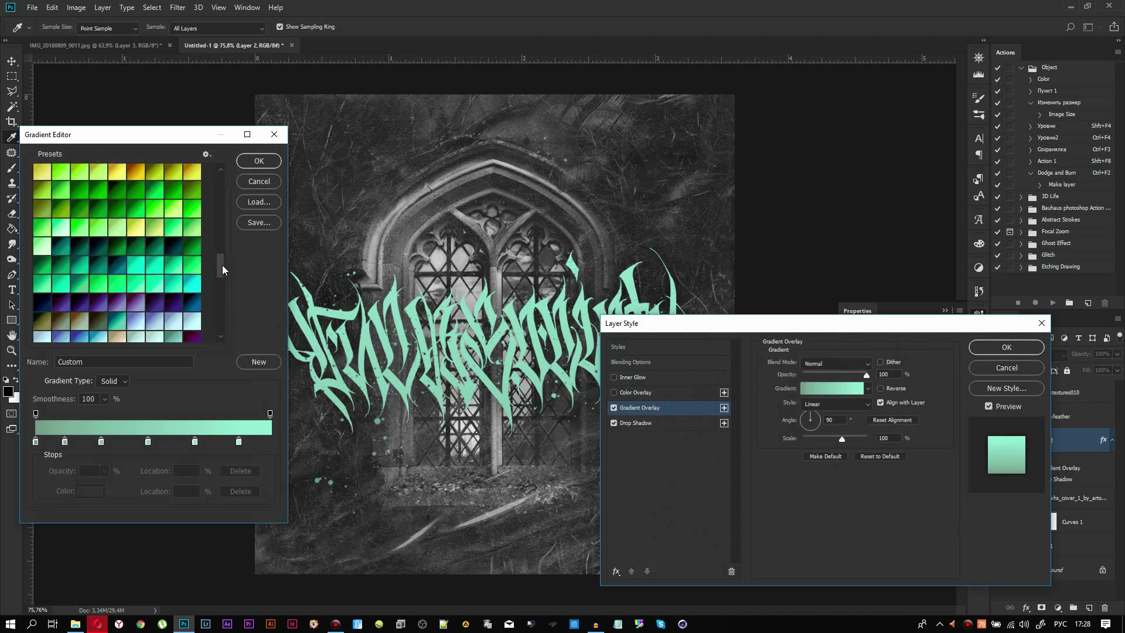
left_click(157, 311)
left_click(135, 311)
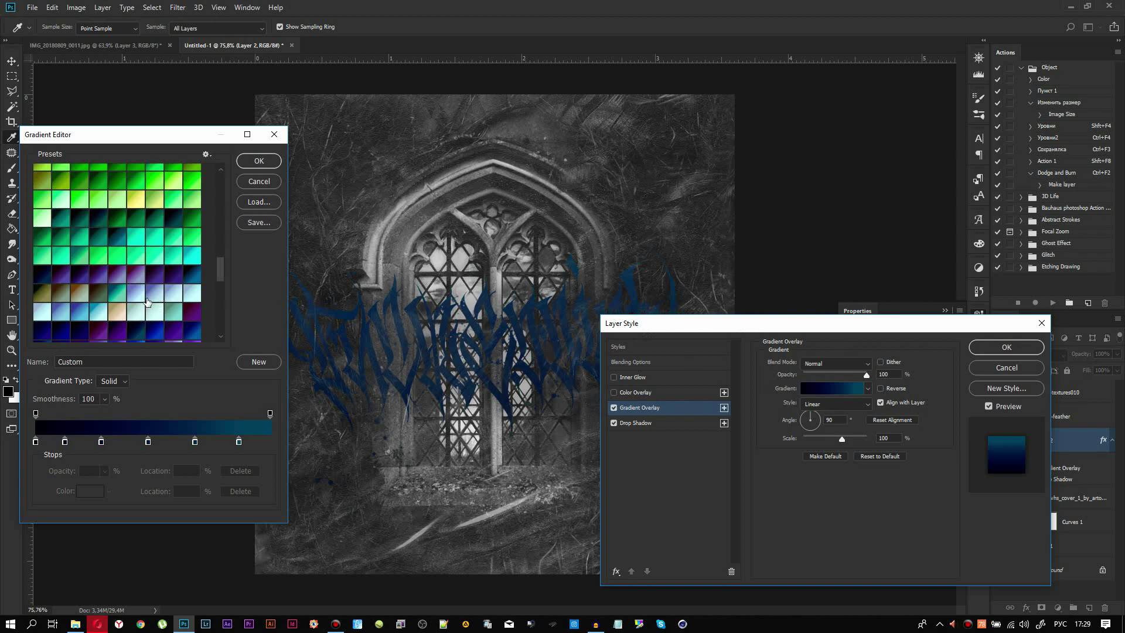
left_click(151, 295)
scroll(152, 292, "down", 2)
left_click(151, 293)
left_click(157, 312)
scroll(157, 316, "down", 1)
left_click(157, 331)
Choose a soft green gradient preset and apply the layer style.
scroll(153, 317, "down", 2)
scroll(143, 298, "down", 1)
scroll(135, 278, "down", 2)
left_click(155, 277)
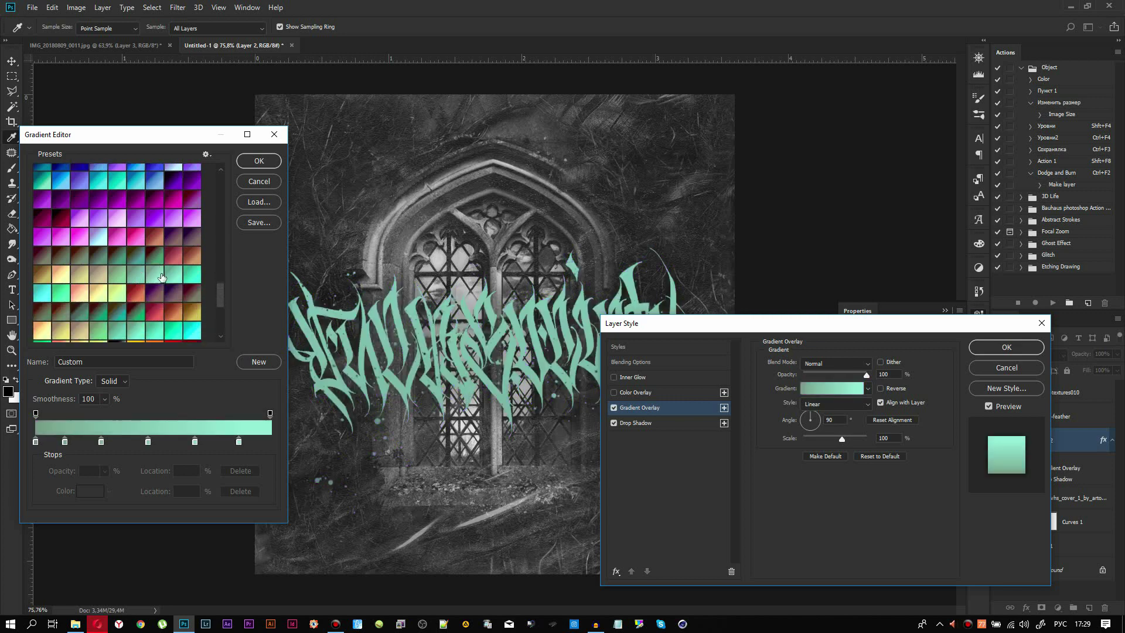
left_click(139, 274)
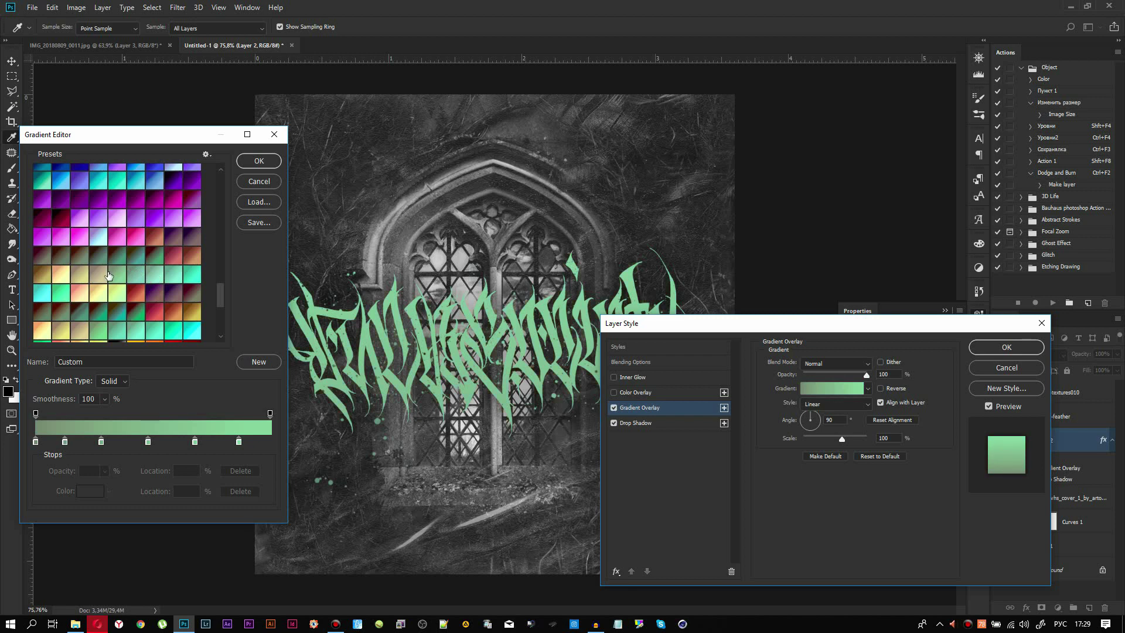
left_click(100, 273)
left_click(113, 274)
left_click(257, 163)
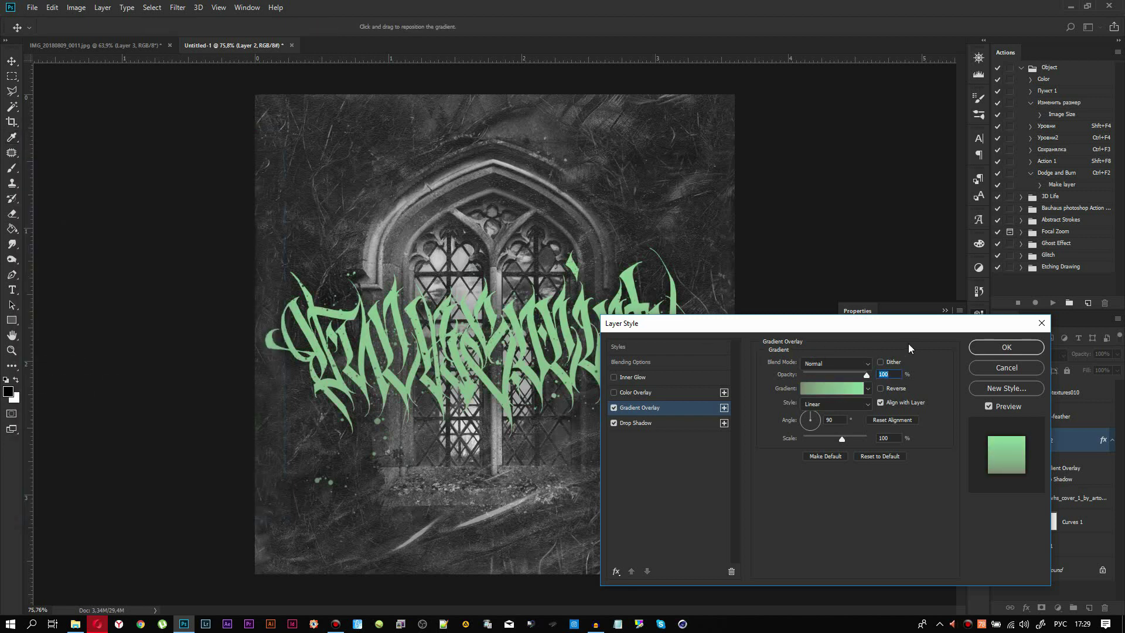
left_click(1002, 348)
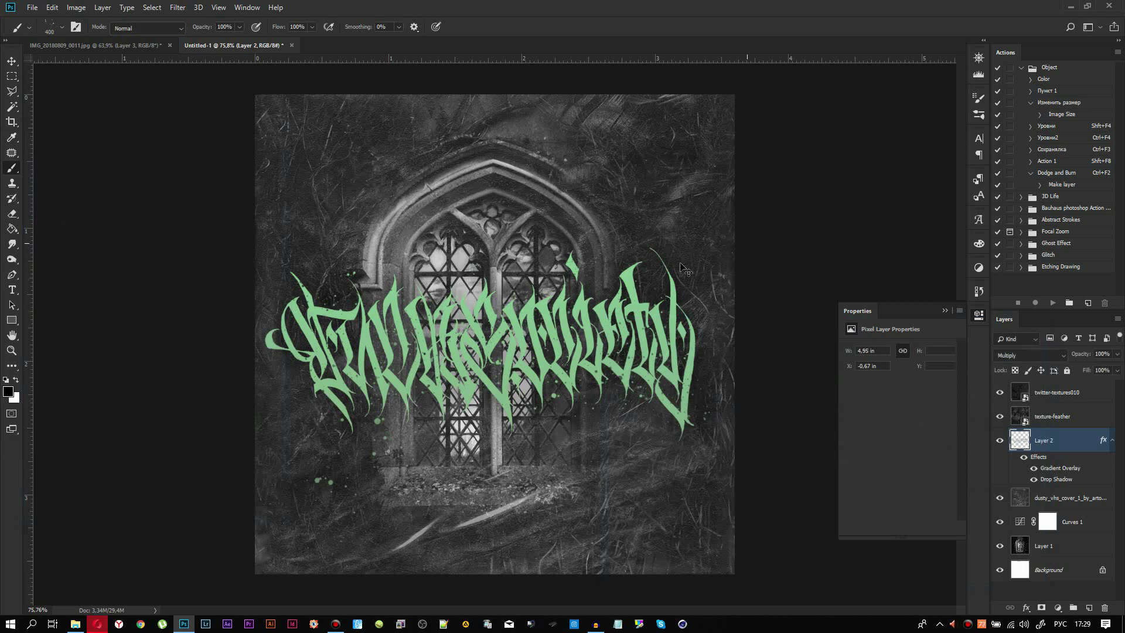
Rotate the lettering layer very slightly with Free Transform.
key("ctrl+t")
left_click_drag(838, 226, 839, 228)
key("Return")
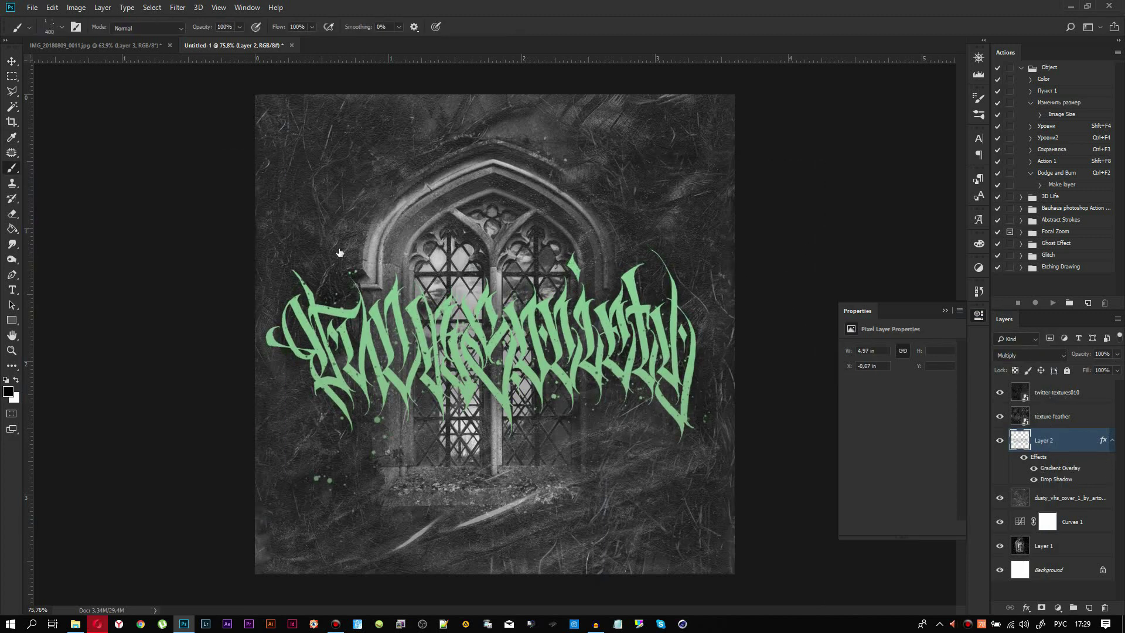
Set the lettering's drop shadow to 32% opacity, 14% spread and 35 px size.
double_click(1056, 479)
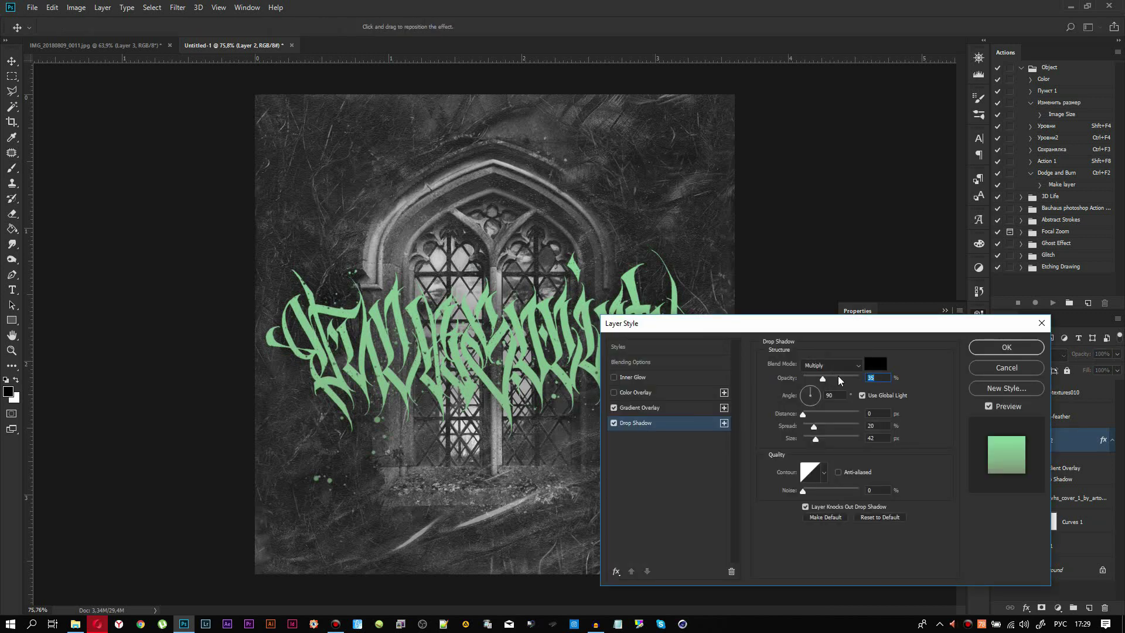
left_click_drag(838, 376, 830, 377)
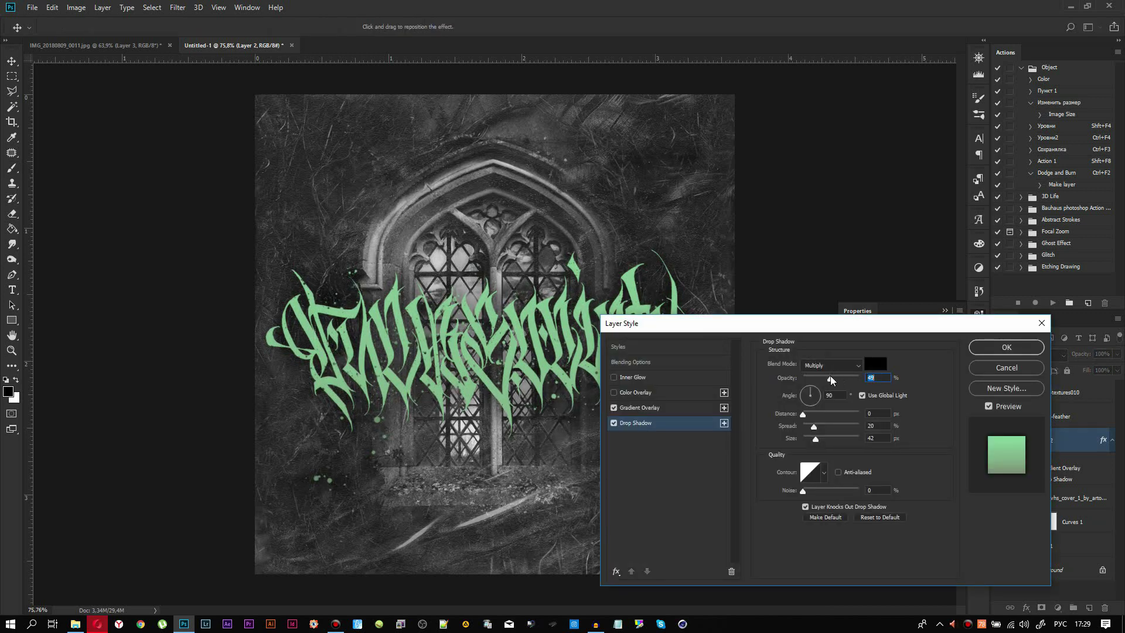
left_click_drag(831, 379, 835, 380)
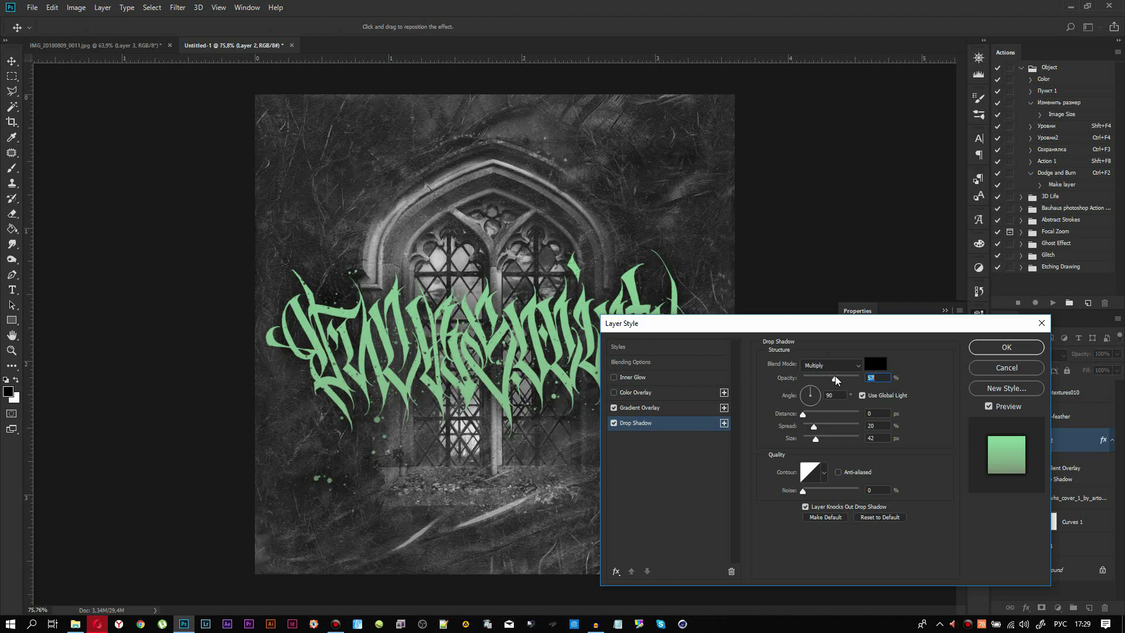
left_click_drag(815, 426, 810, 426)
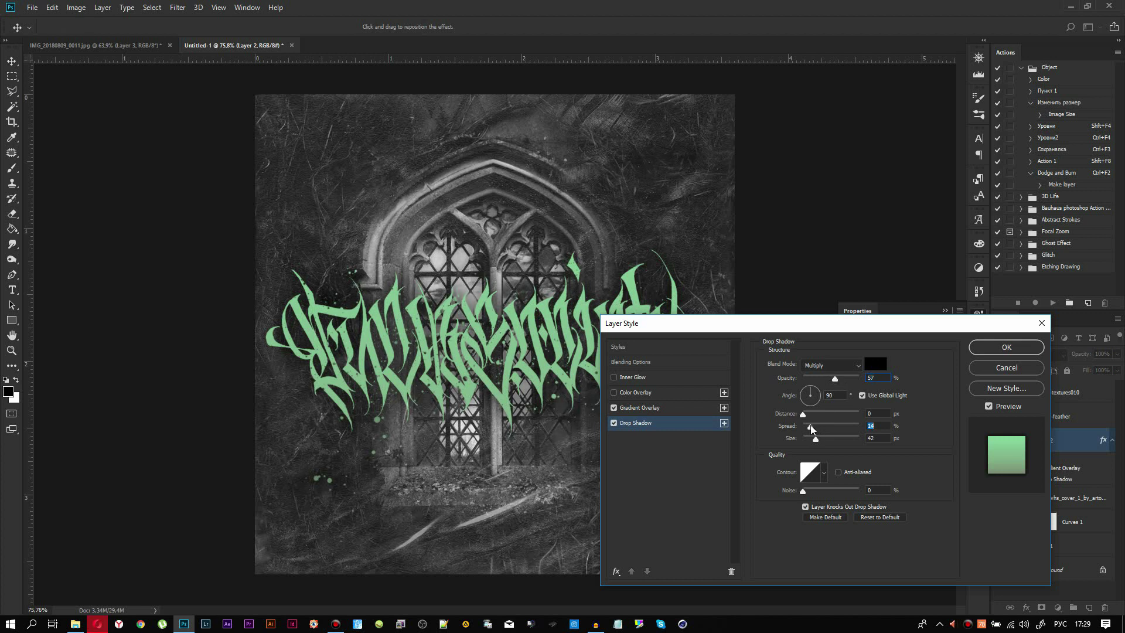
left_click_drag(818, 443, 811, 443)
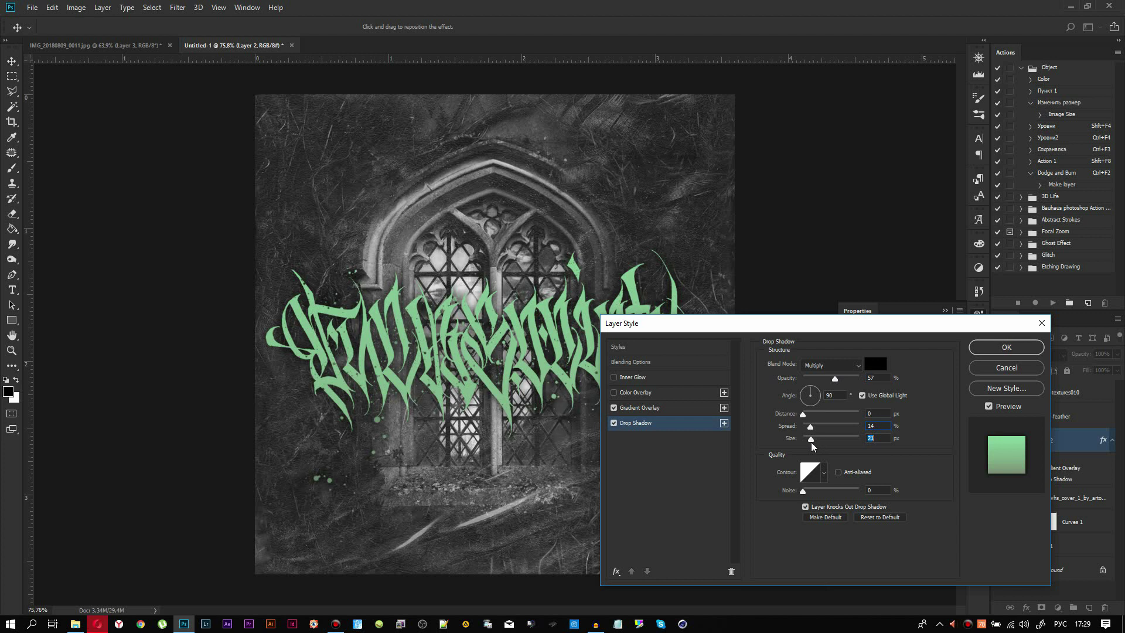
left_click(812, 442)
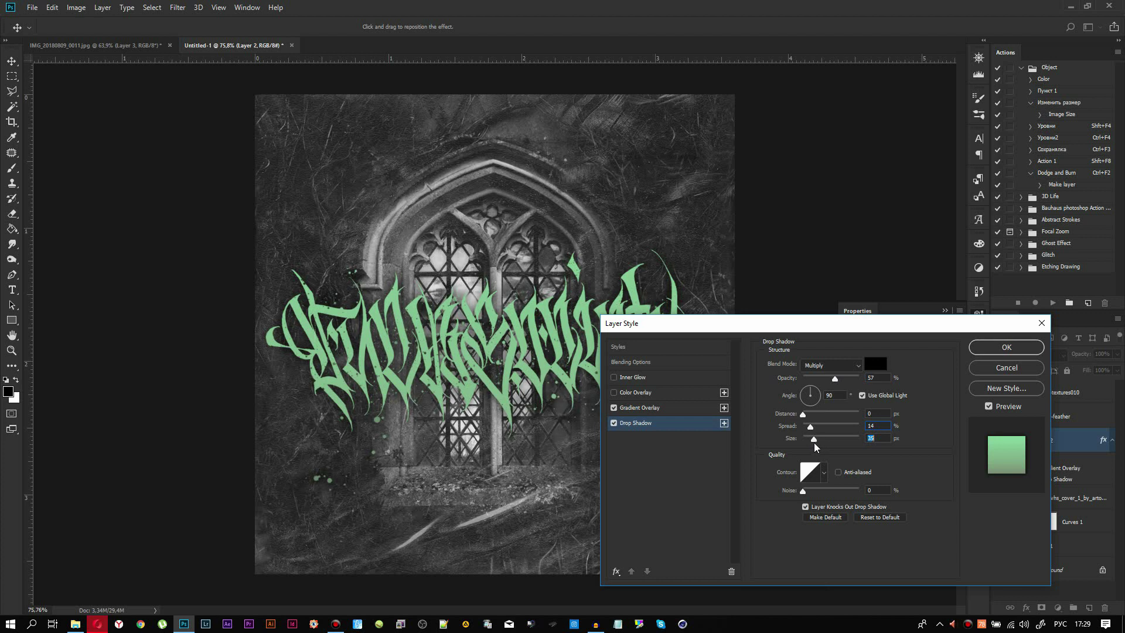
left_click(821, 380)
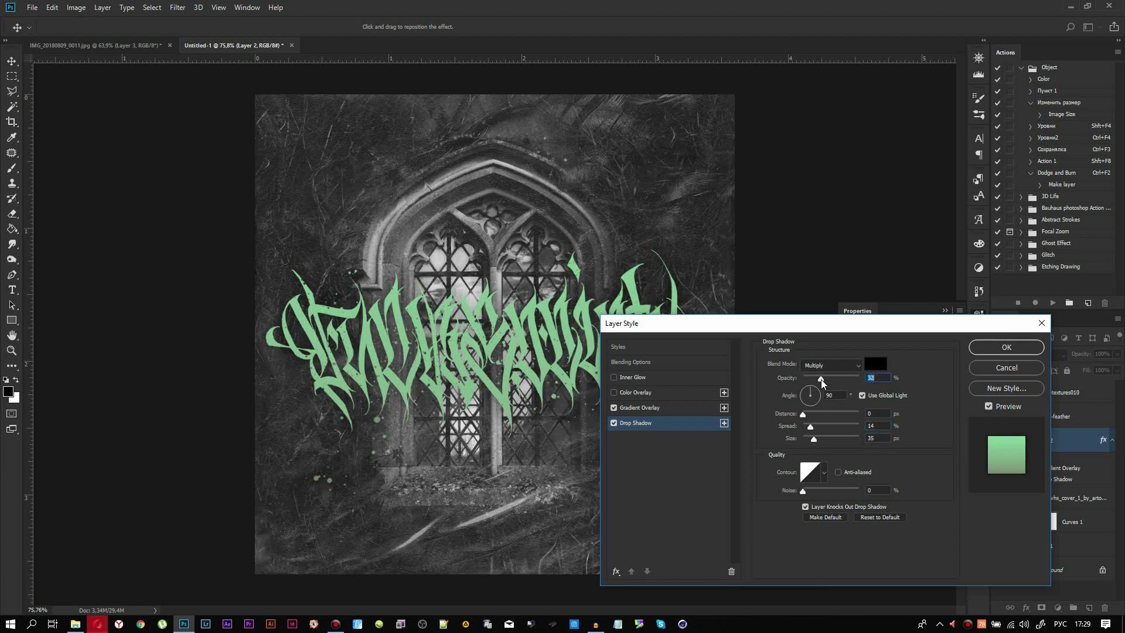
left_click(971, 347)
key("b")
scroll(559, 267, "down", 1)
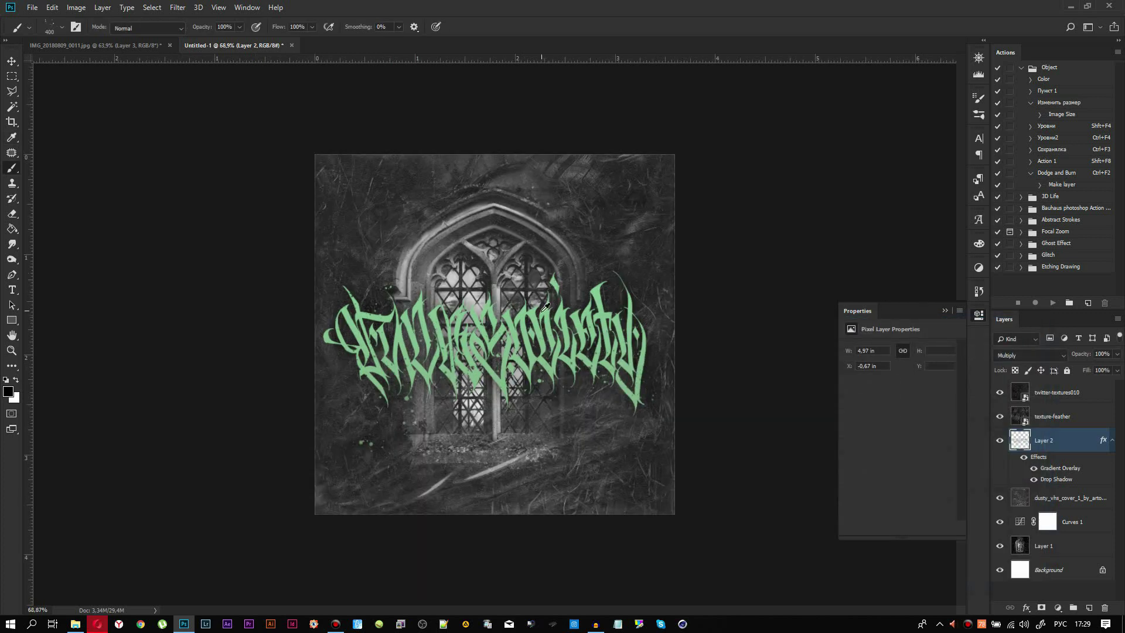
Add a Curves 2 layer above twitter-textures010 with a raised black point, then hide it.
scroll(544, 307, "up", 2)
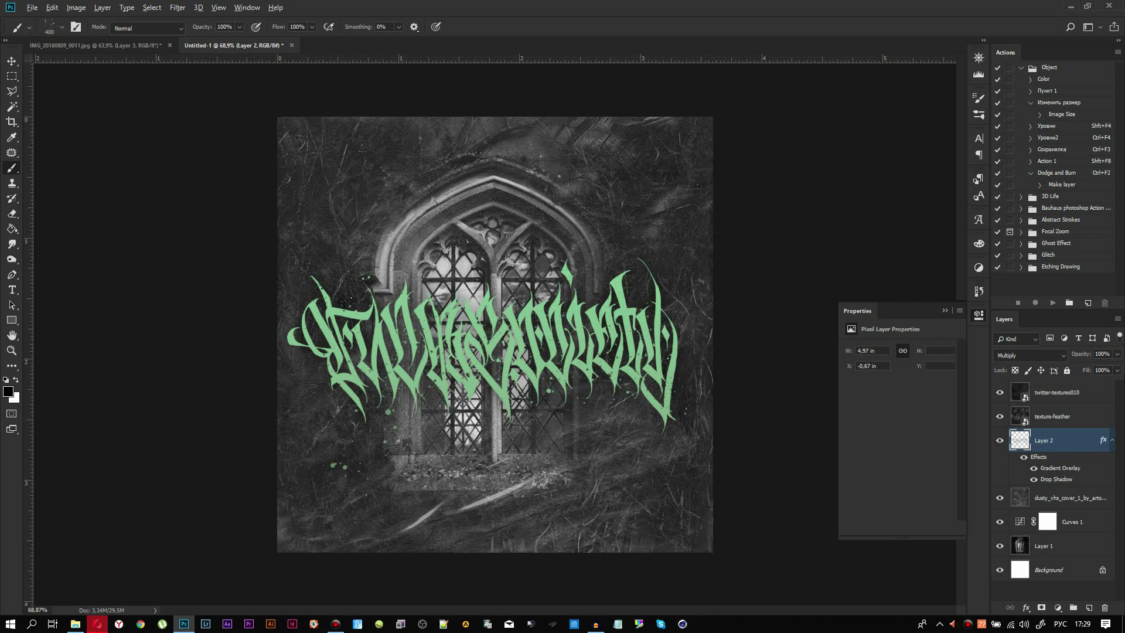
left_click(1050, 398)
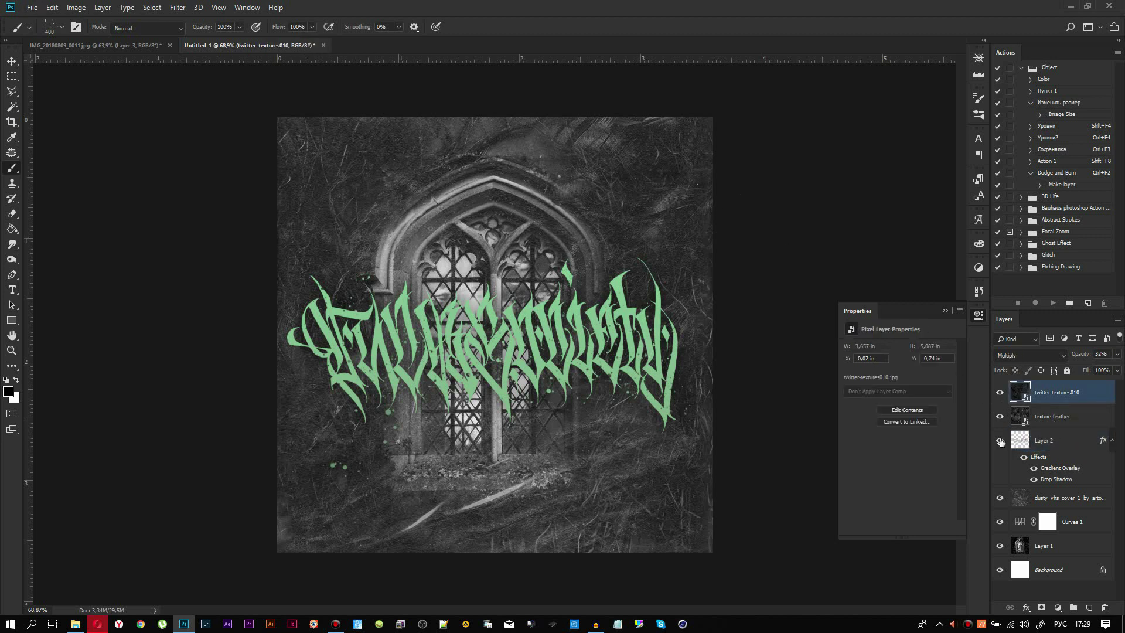
left_click(1057, 438)
left_click(1063, 400)
left_click(1057, 607)
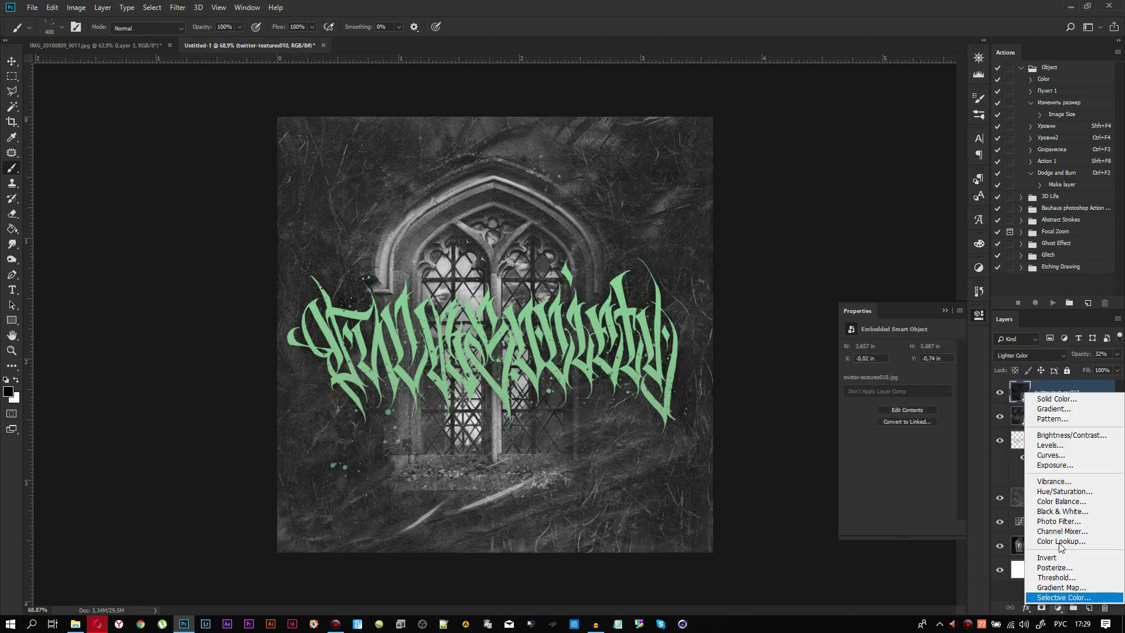
left_click(1048, 455)
left_click_drag(867, 453, 893, 428)
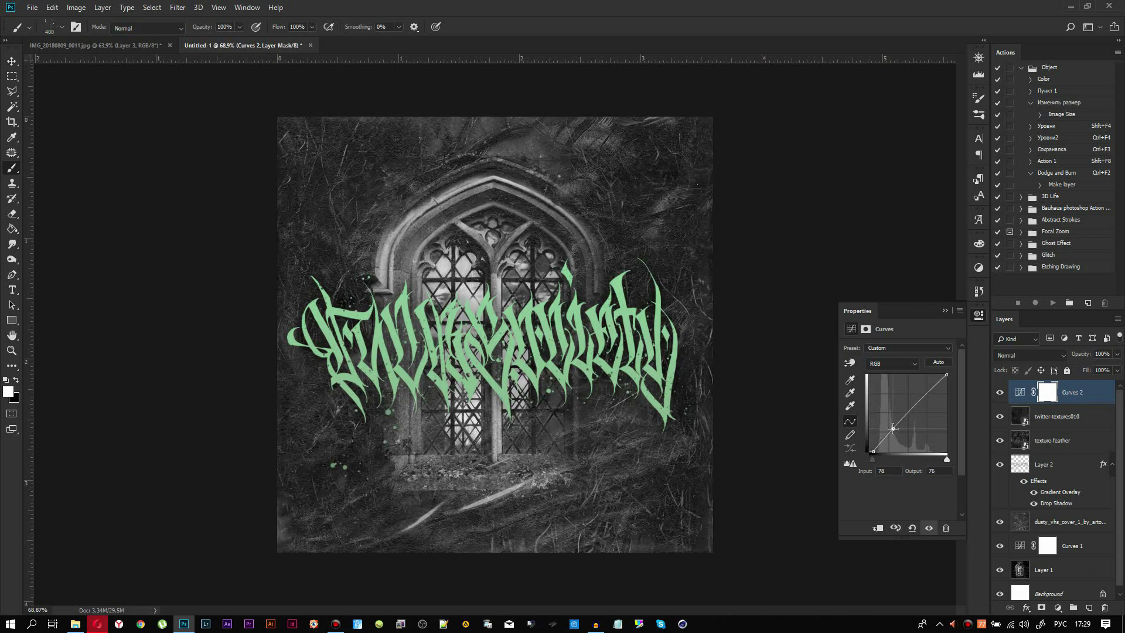
left_click(1000, 392)
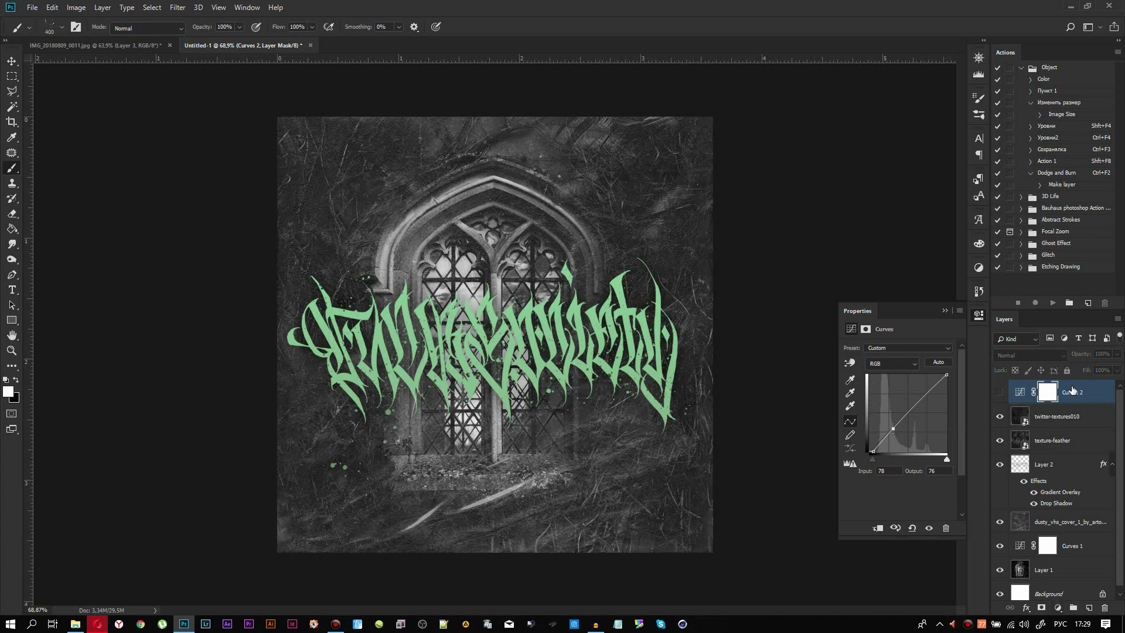
Hide the feather, dusty and Curves 1 layers to compare, then show them again.
left_click(1056, 416)
key("x")
scroll(321, 262, "down", 1)
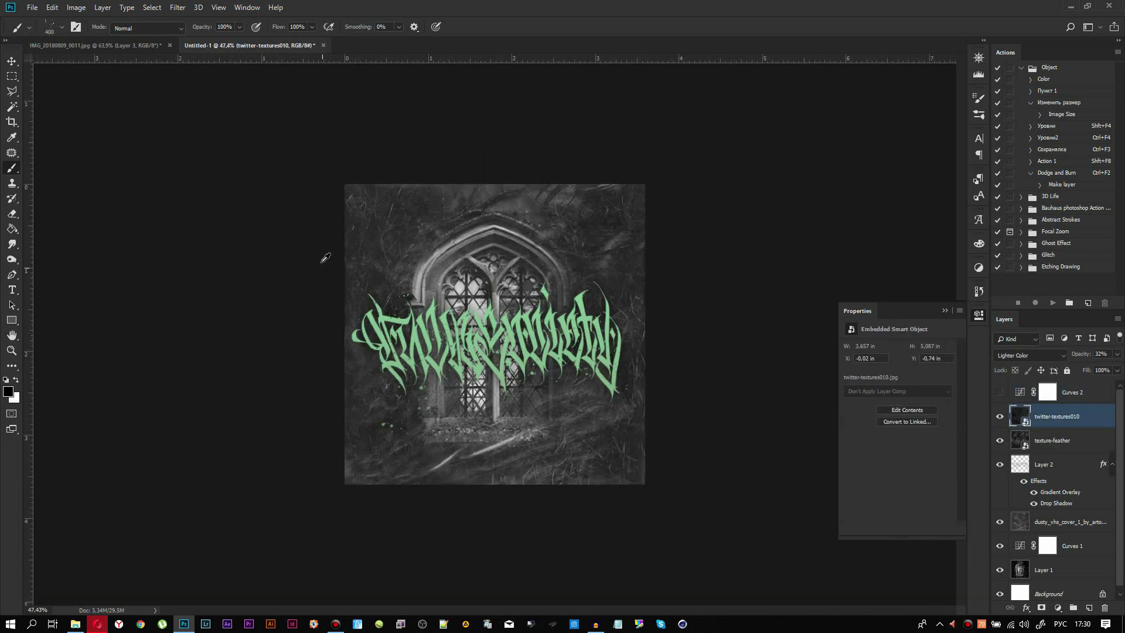
scroll(321, 261, "up", 1)
left_click(1000, 440)
left_click(999, 521)
left_click(1000, 543)
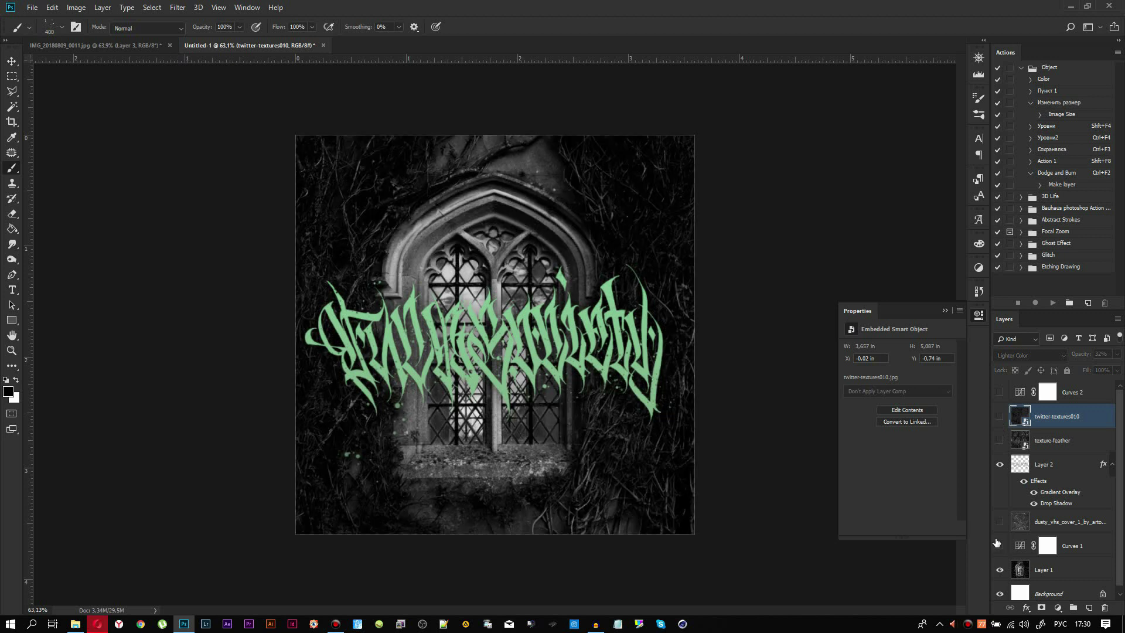
left_click_drag(1000, 543, 999, 416)
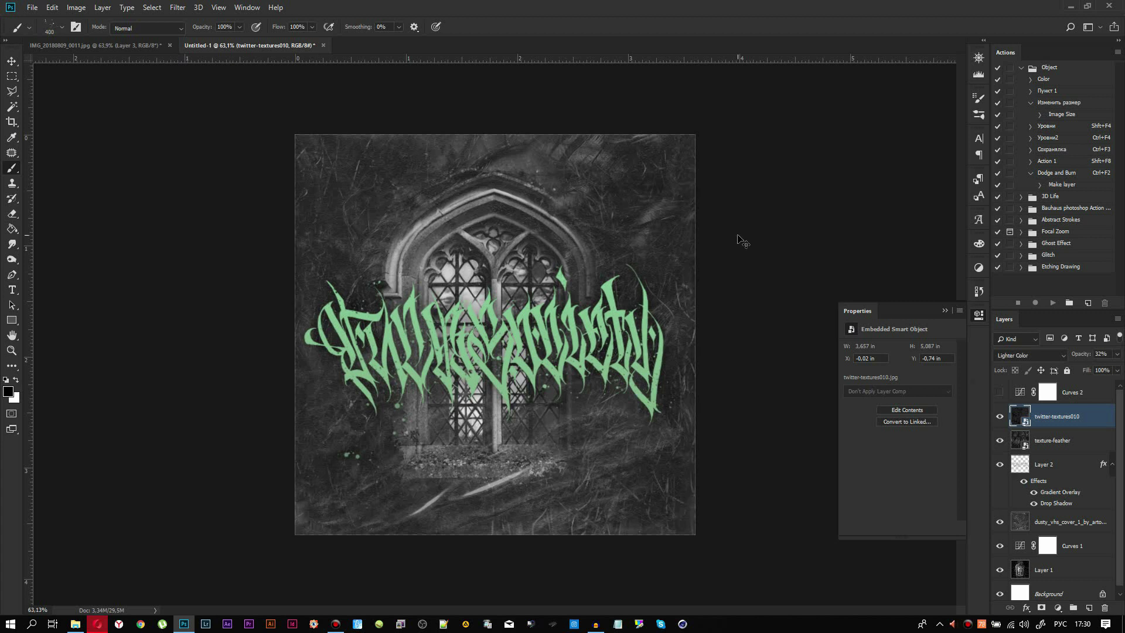
key("ctrl+plus")
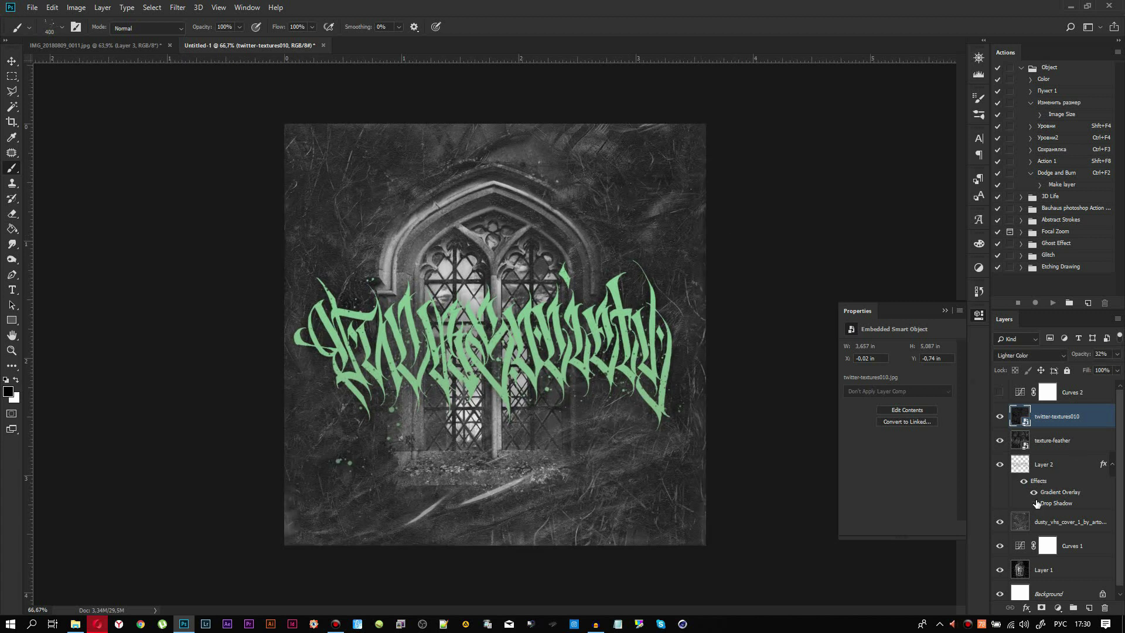
Lower the lettering layer's drop shadow opacity to 21%.
left_click(1034, 503)
left_click(1058, 504)
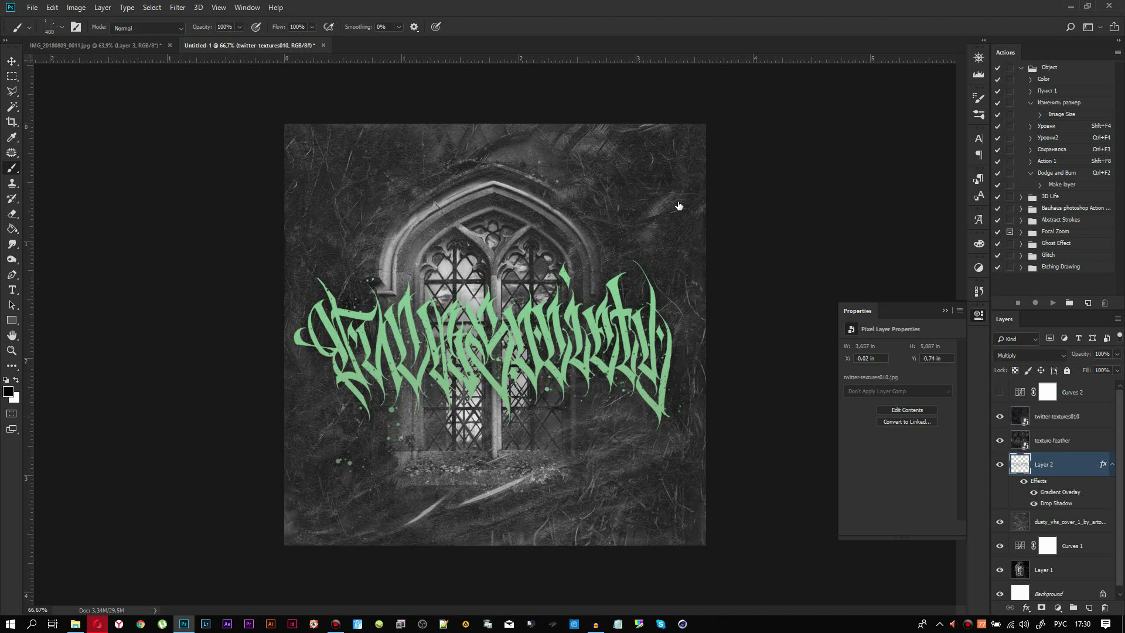
double_click(1056, 503)
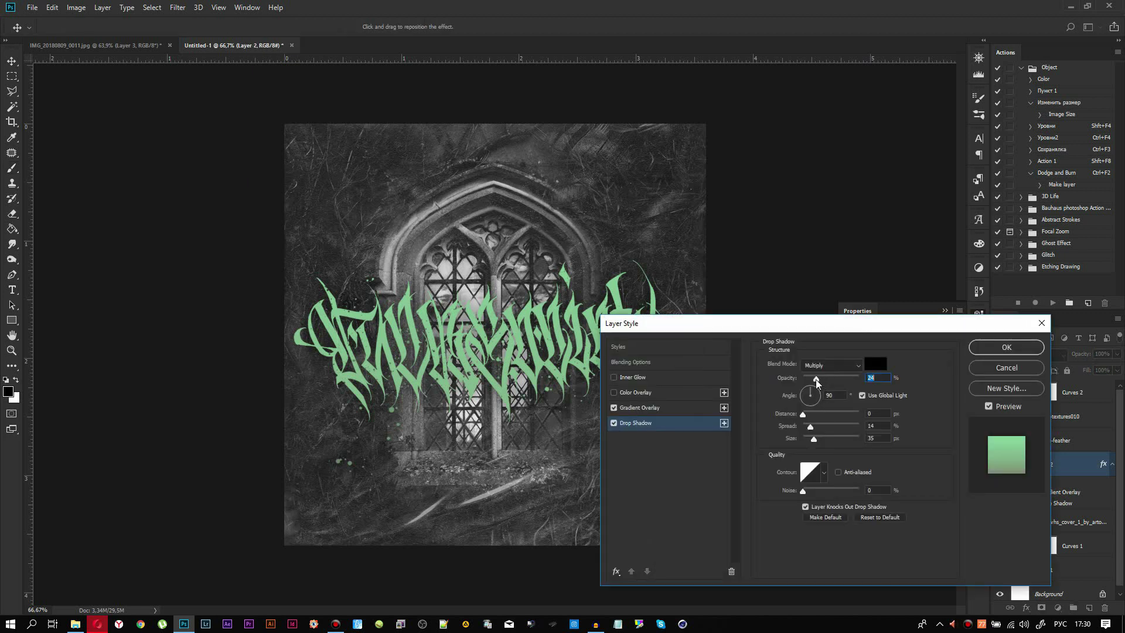
left_click_drag(816, 378, 814, 379)
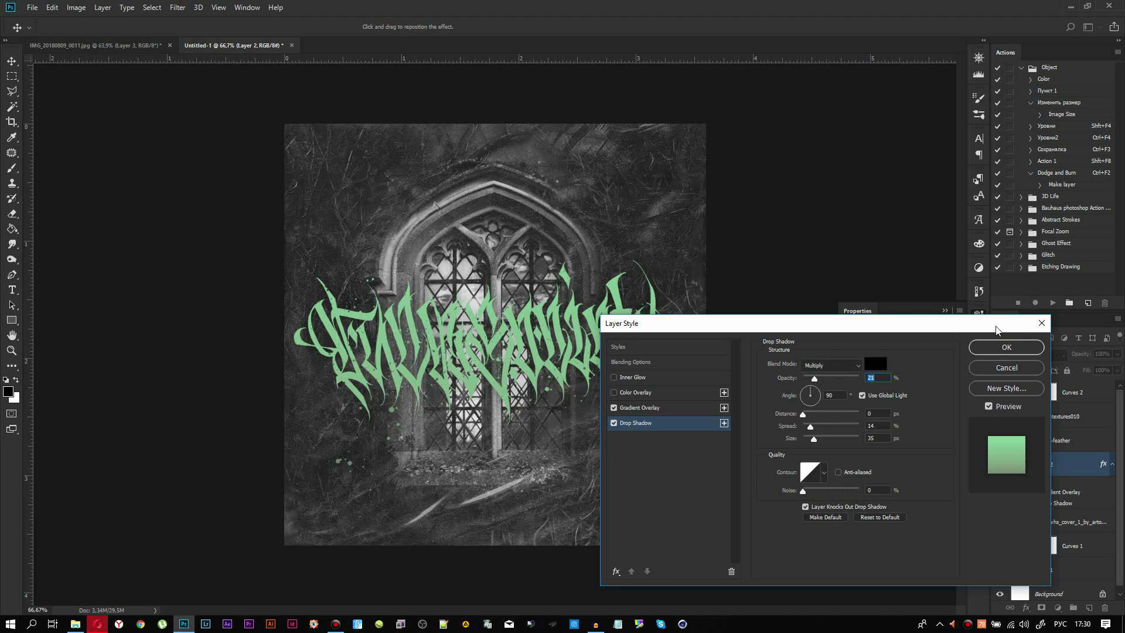
In the Gradient Overlay's editor, try brown, yellow-orange, yellow-green and green gradient presets.
left_click(664, 406)
left_click(823, 386)
left_click_drag(221, 185, 220, 308)
left_click(175, 286)
left_click(175, 304)
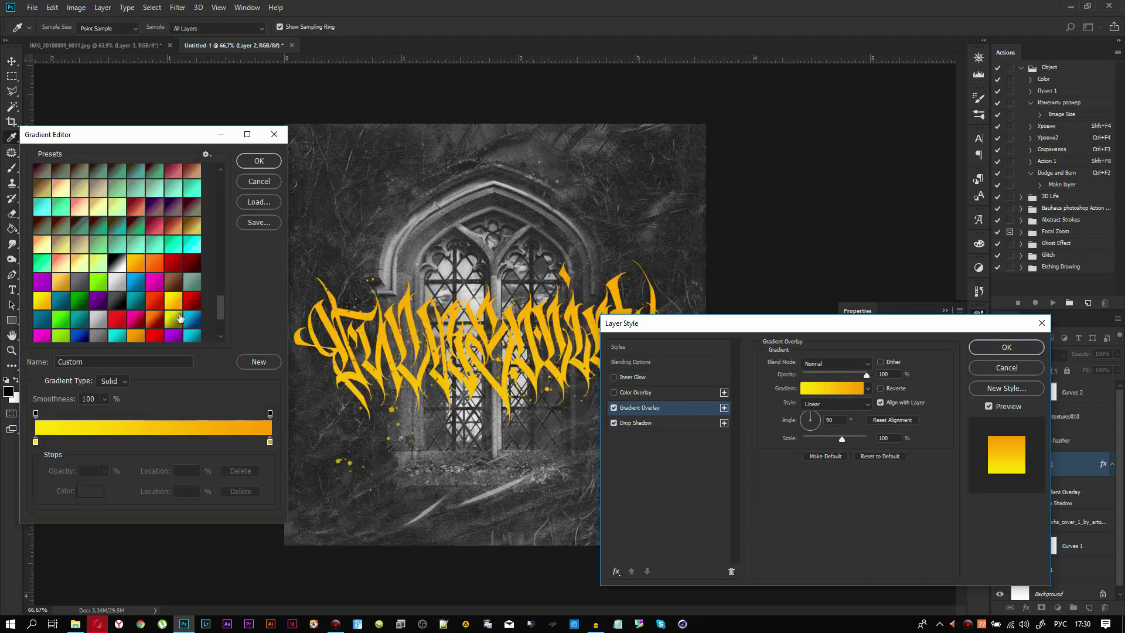
left_click(173, 301)
left_click(101, 285)
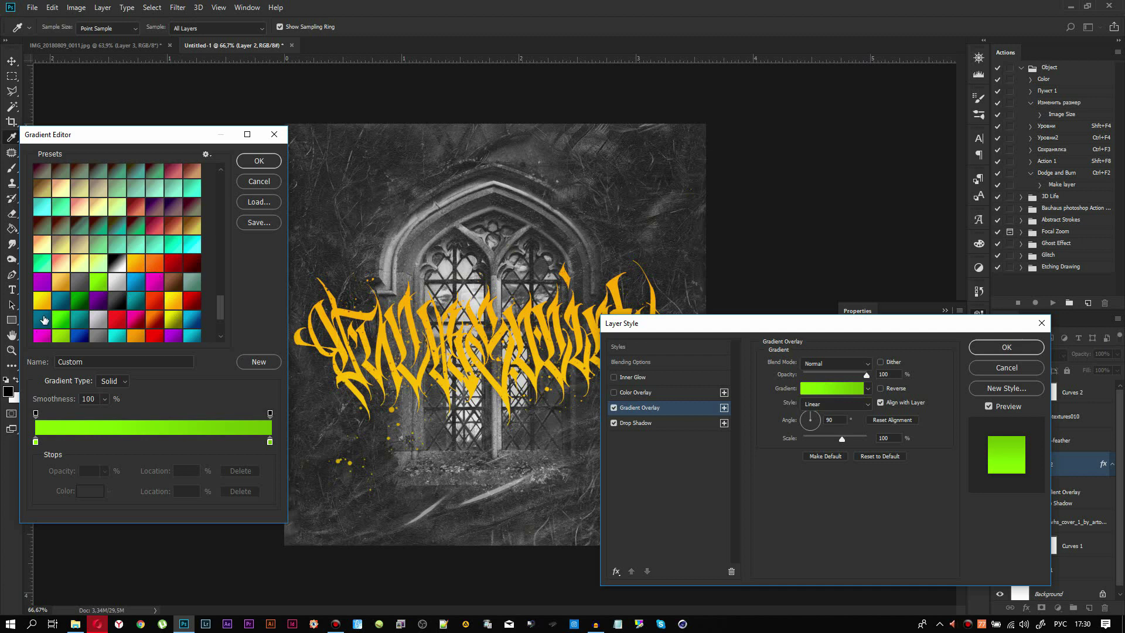
Settle on the yellow-orange gradient preset and apply the layer style.
left_click(42, 321)
left_click(59, 335)
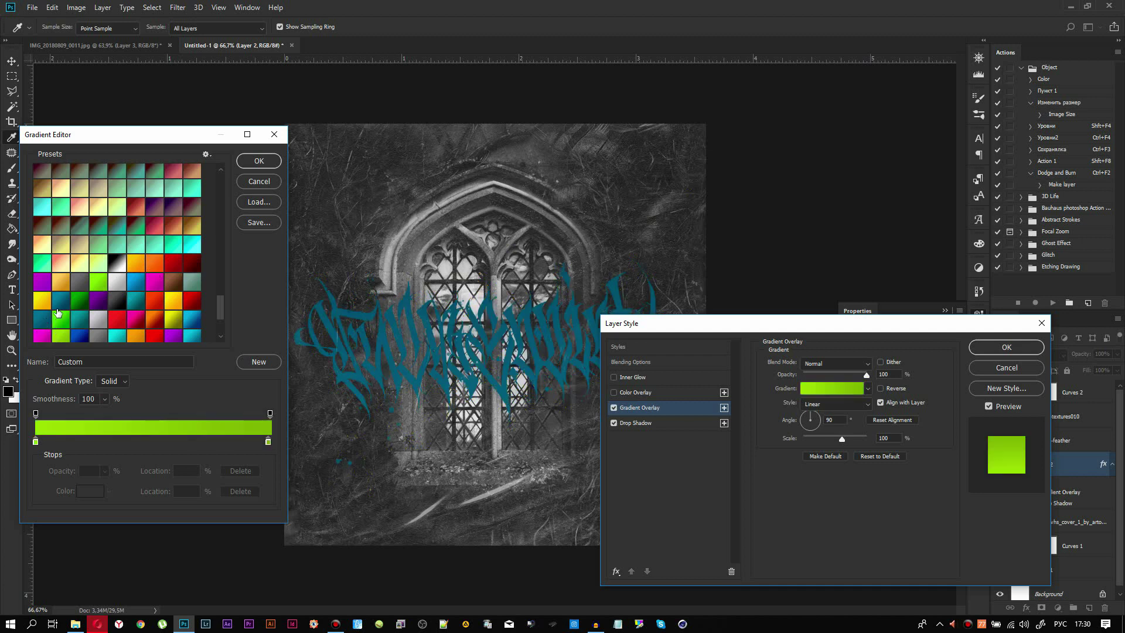
left_click(171, 304)
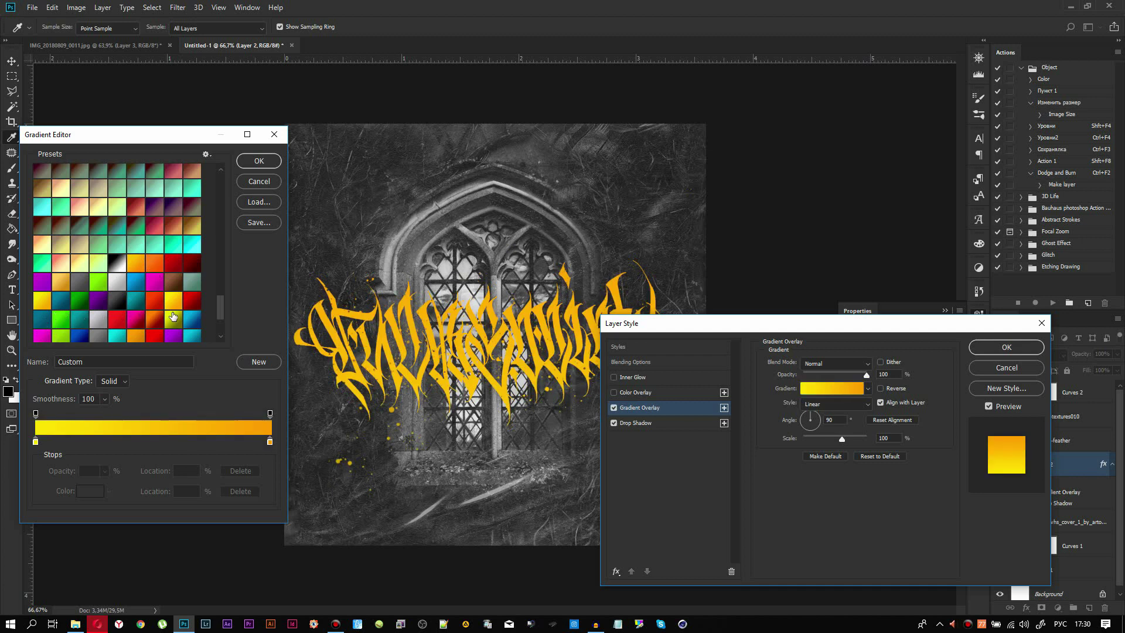
left_click(171, 303)
left_click(262, 162)
left_click(977, 352)
key("b")
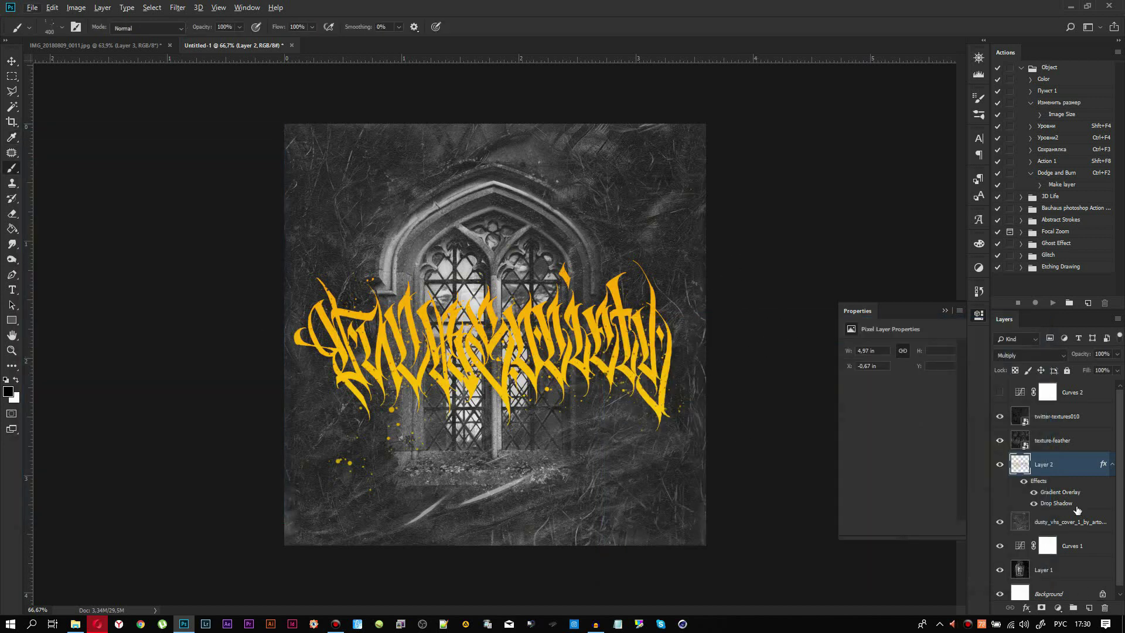
Move Layer 2 below dusty_vhs_cover so the dust grain overlays the golden lettering.
left_click(1032, 504)
left_click(1032, 503)
left_click_drag(1049, 466, 1049, 533)
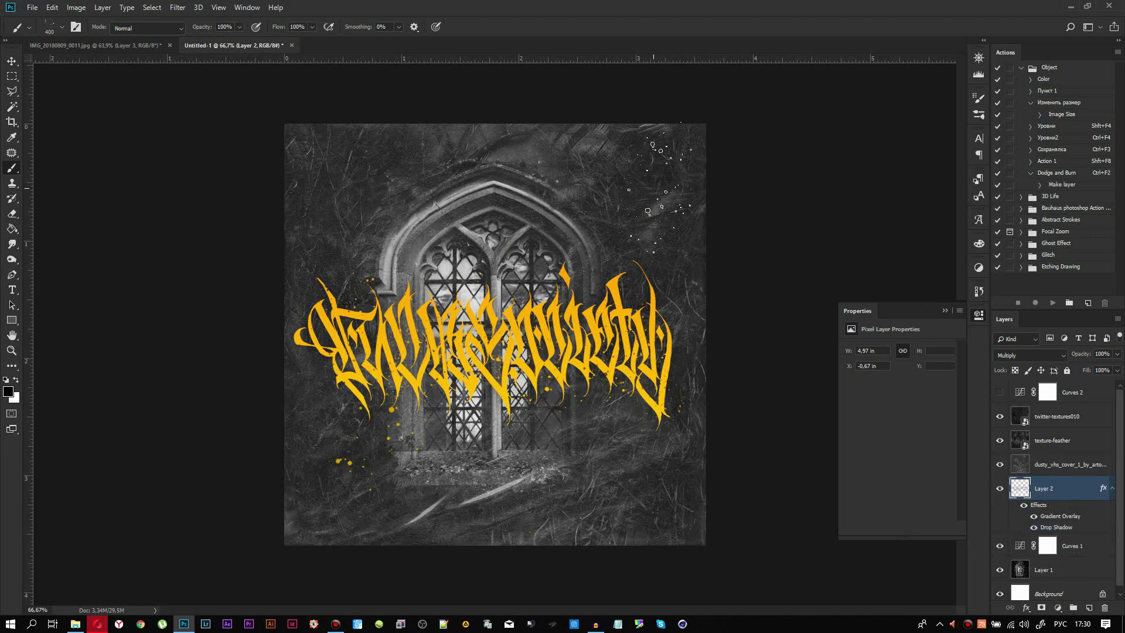
key("e")
key("b")
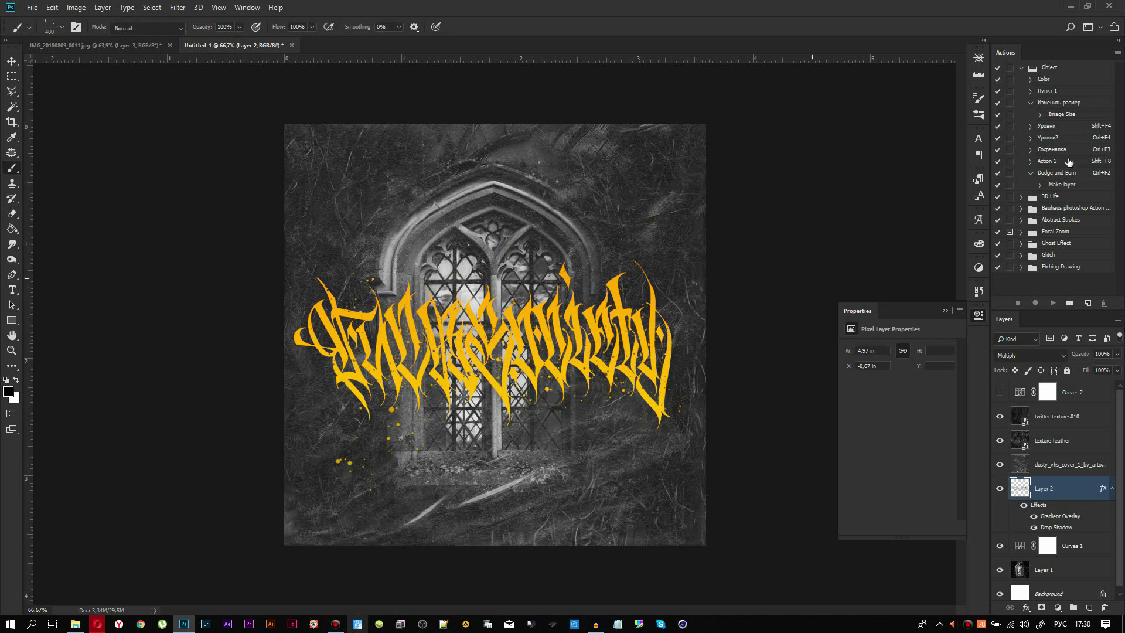